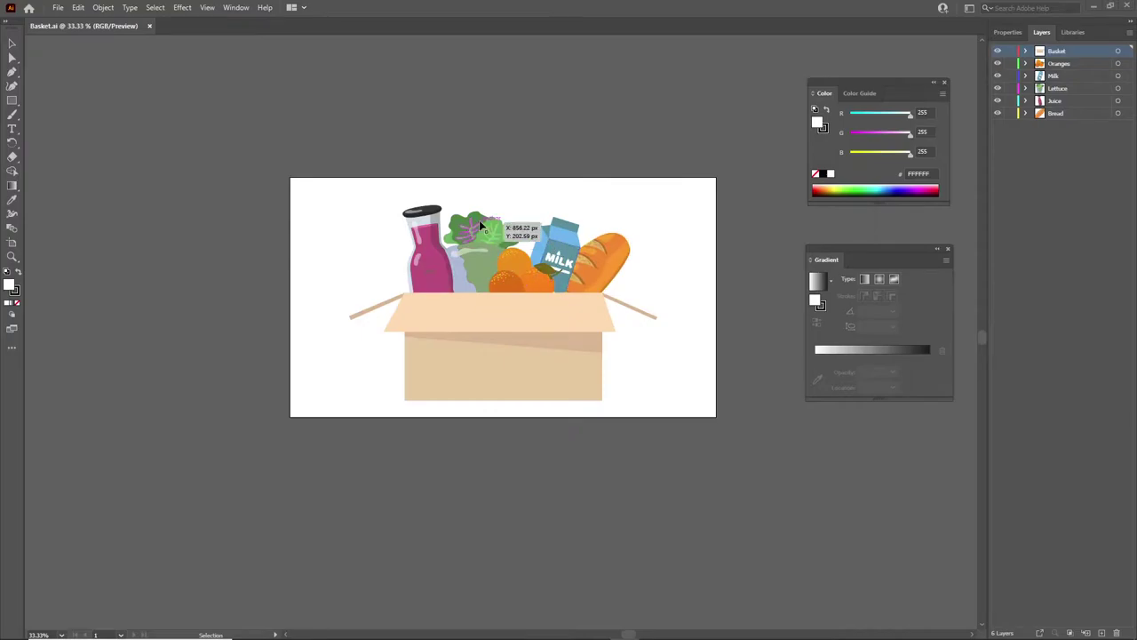
Review the Basket artwork's layer structure by selecting the Bread and Basket layers
click(1056, 113)
click(1054, 51)
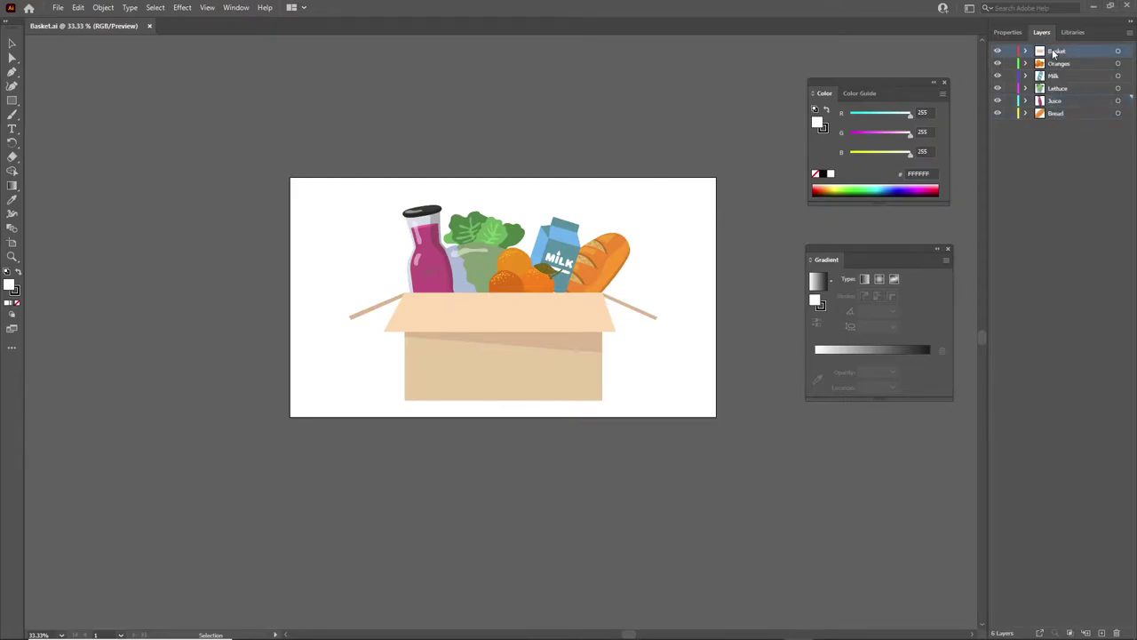
click(1050, 112)
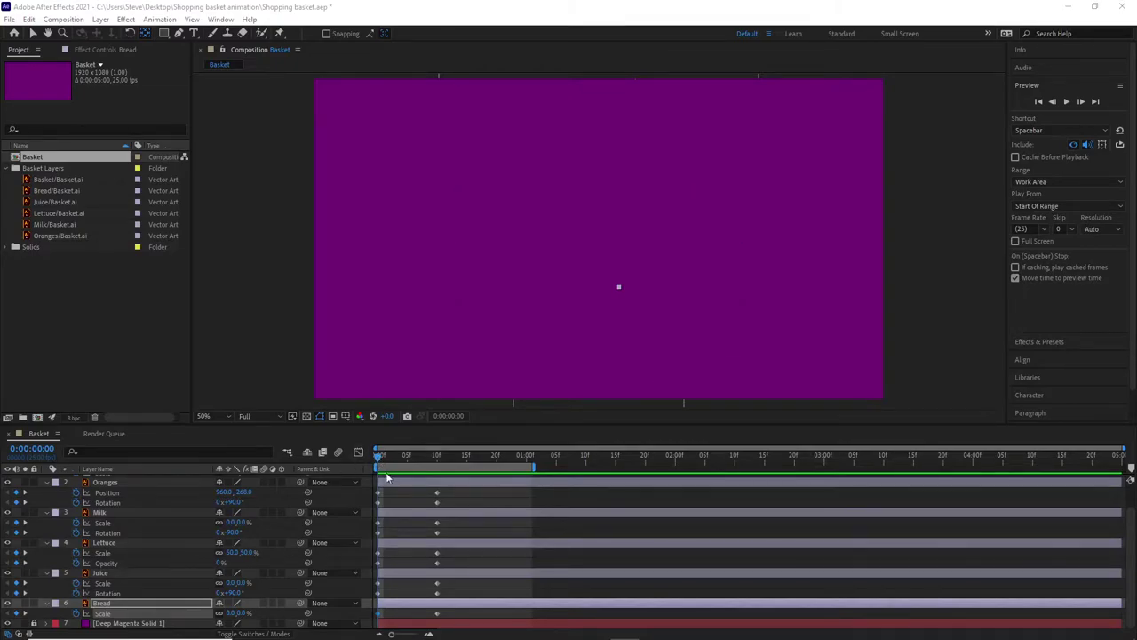
Switch to After Effects and preview the finished shopping basket animation from the first frame
drag(379, 461, 354, 460)
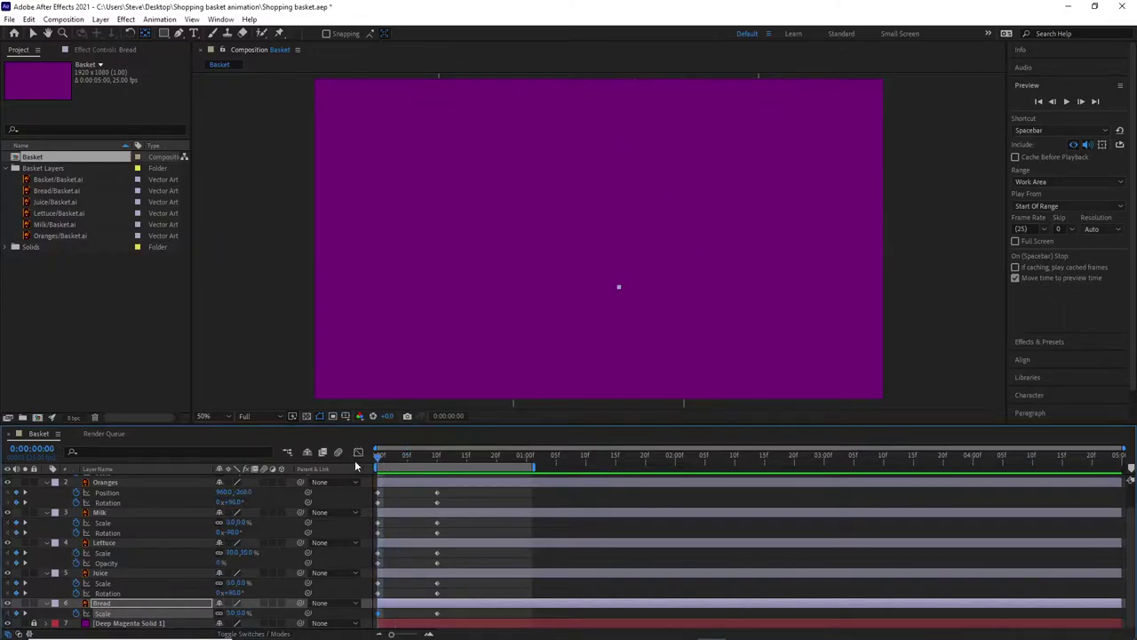
key(space)
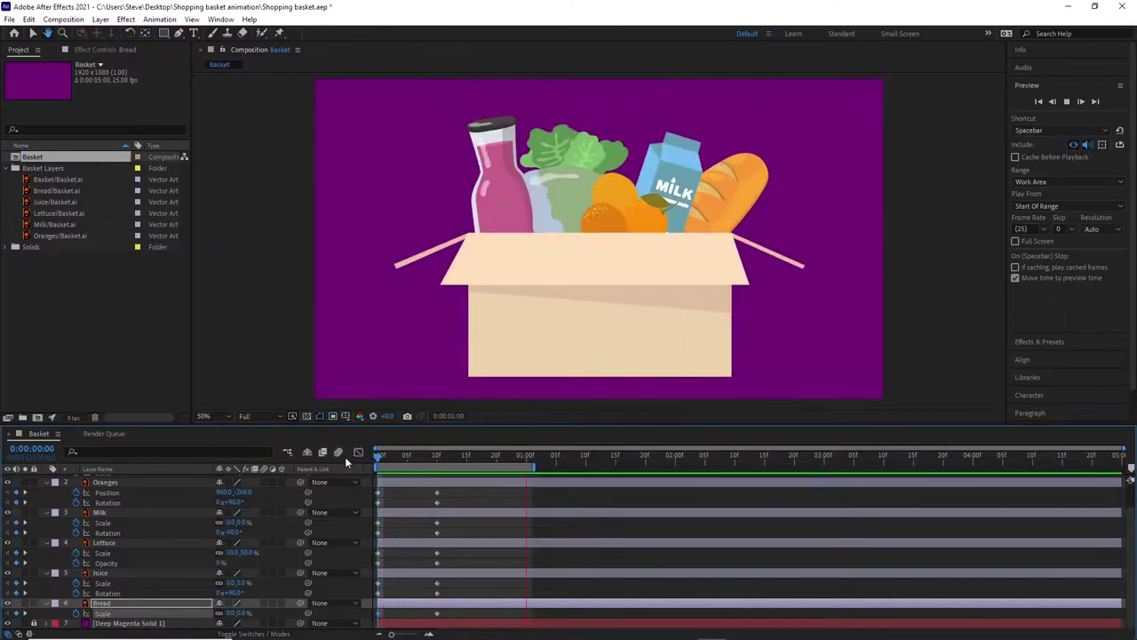
drag(380, 457, 440, 462)
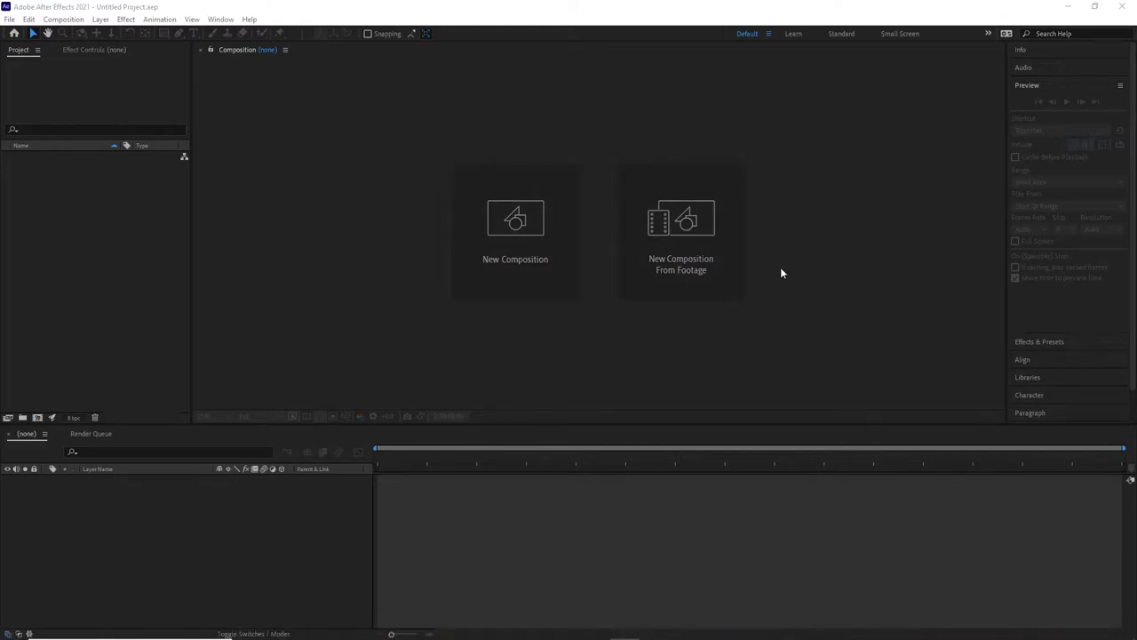
click(8, 20)
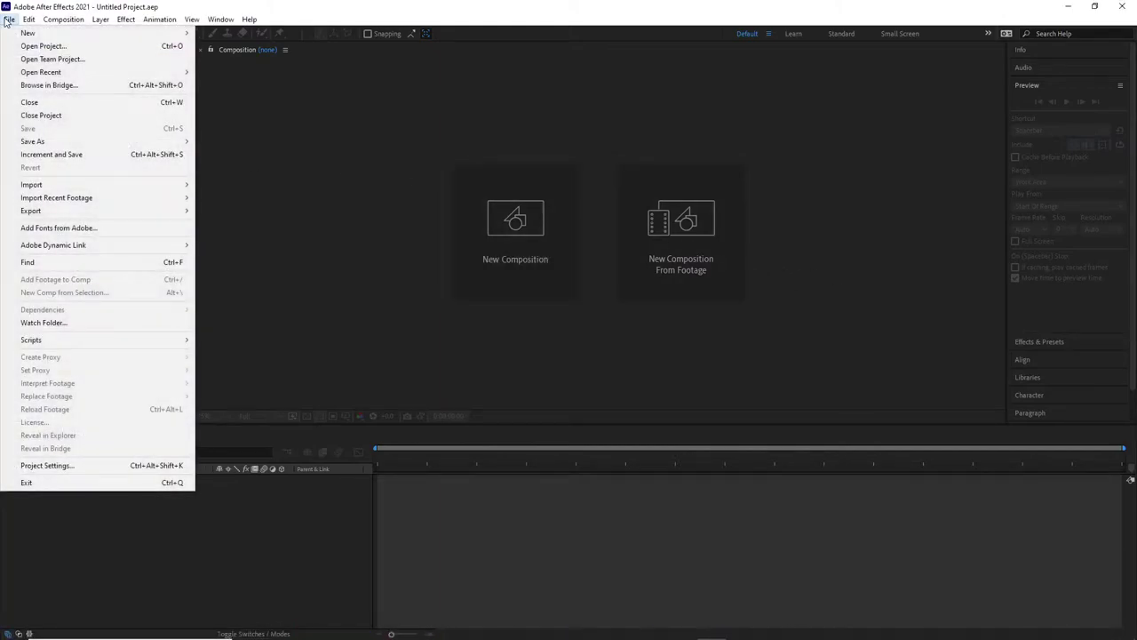
mouse_move(40, 141)
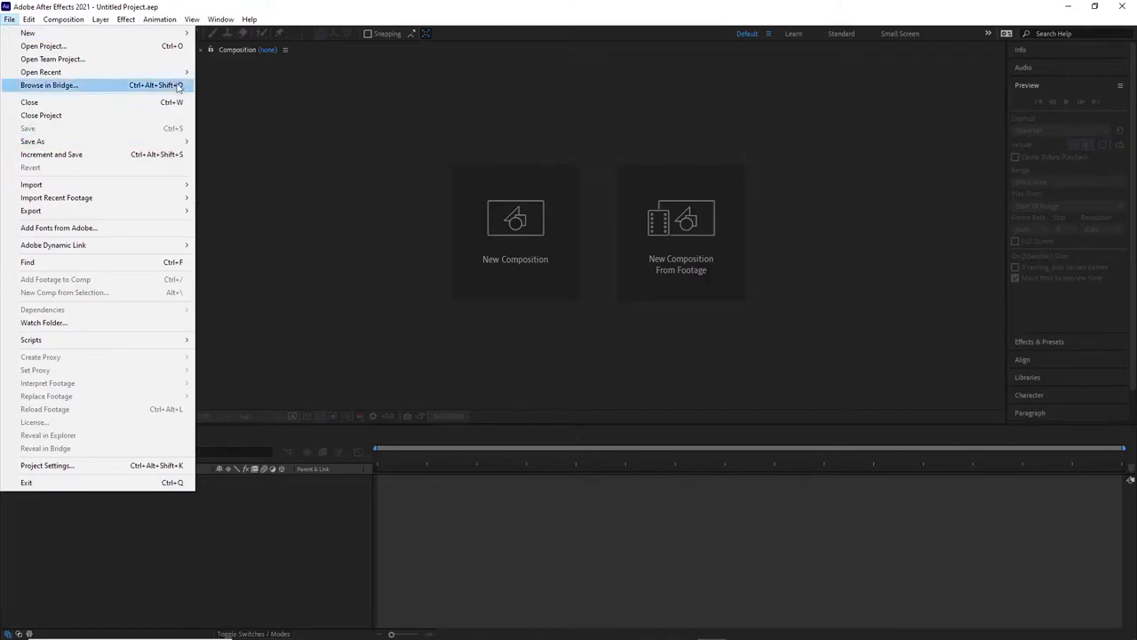
click(296, 7)
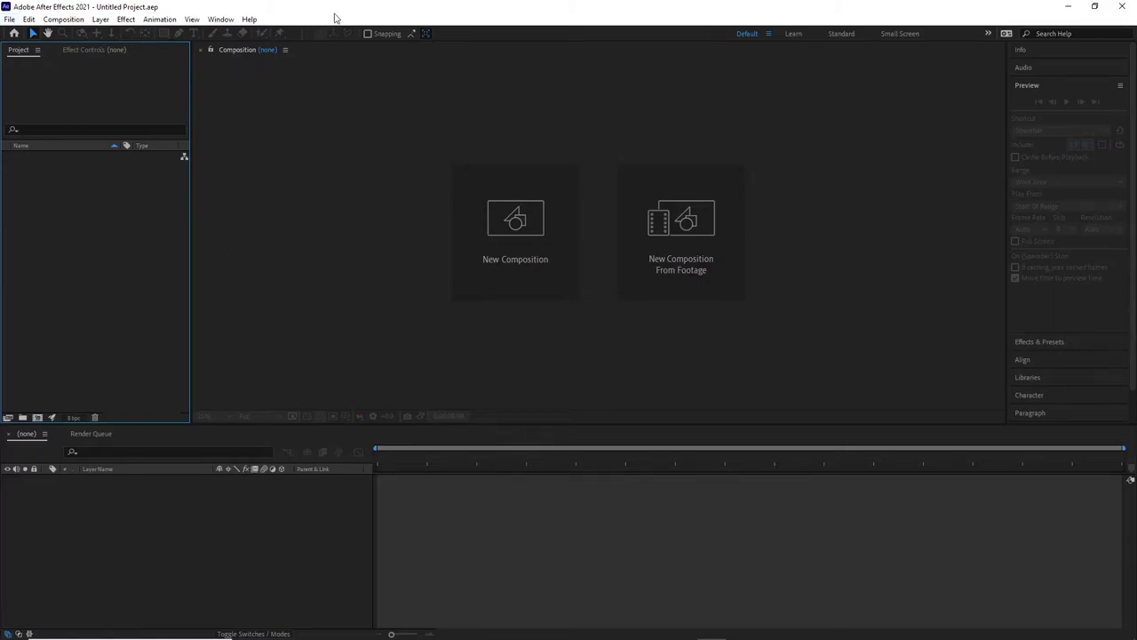
Start saving the untitled project under a new name and browse to the Basket anim demo folder on the Desktop
click(9, 19)
mouse_move(13, 39)
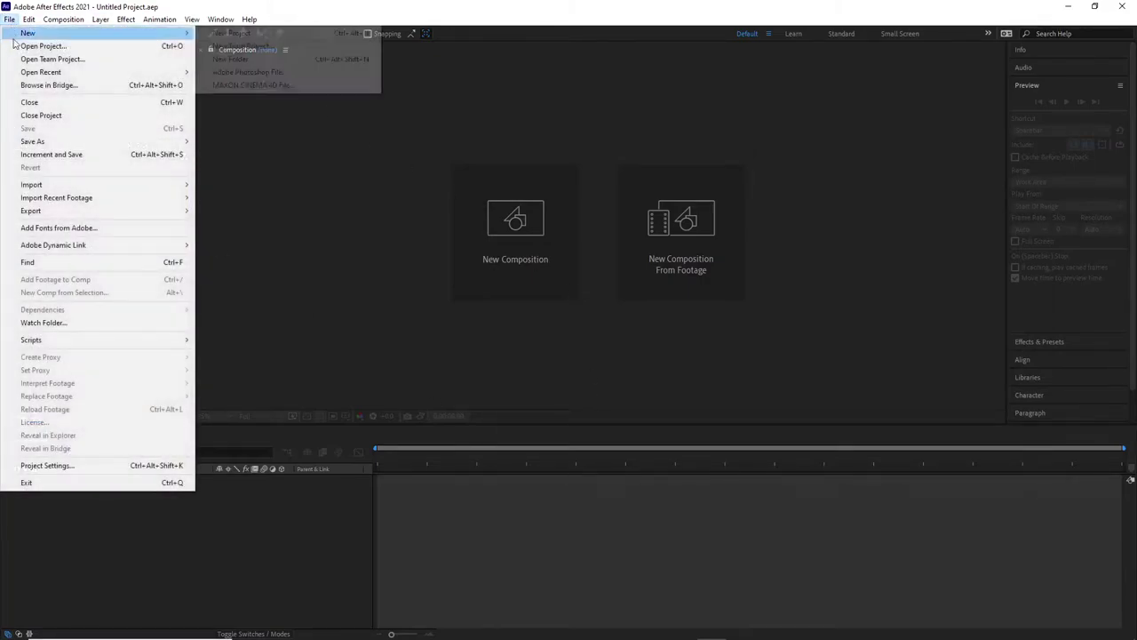
click(206, 140)
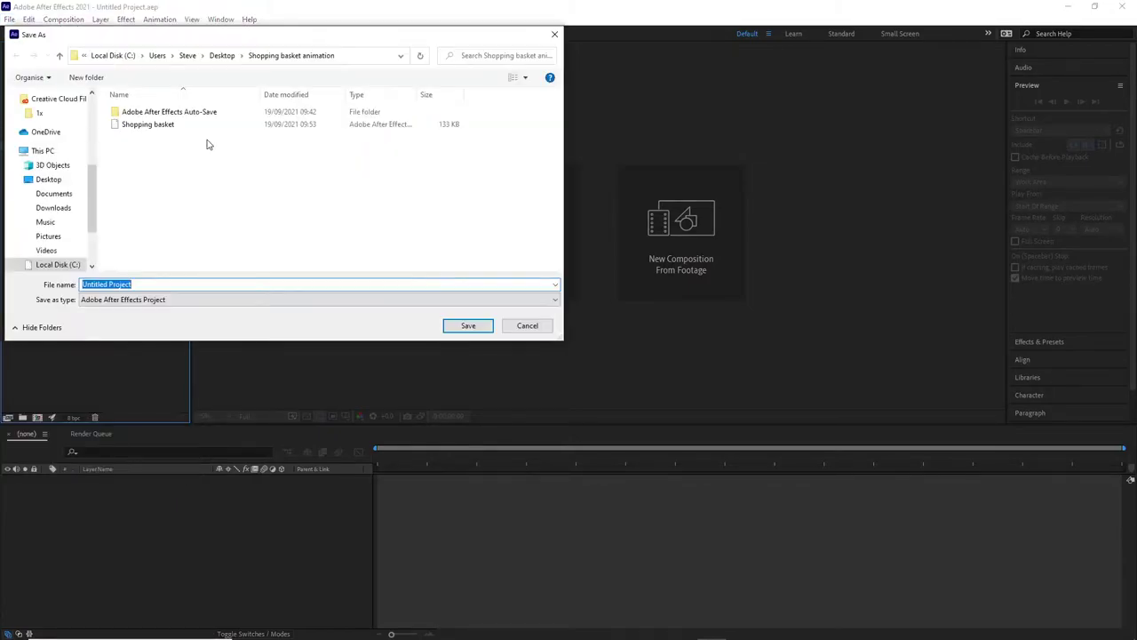
click(222, 55)
scroll(172, 190, down, 3)
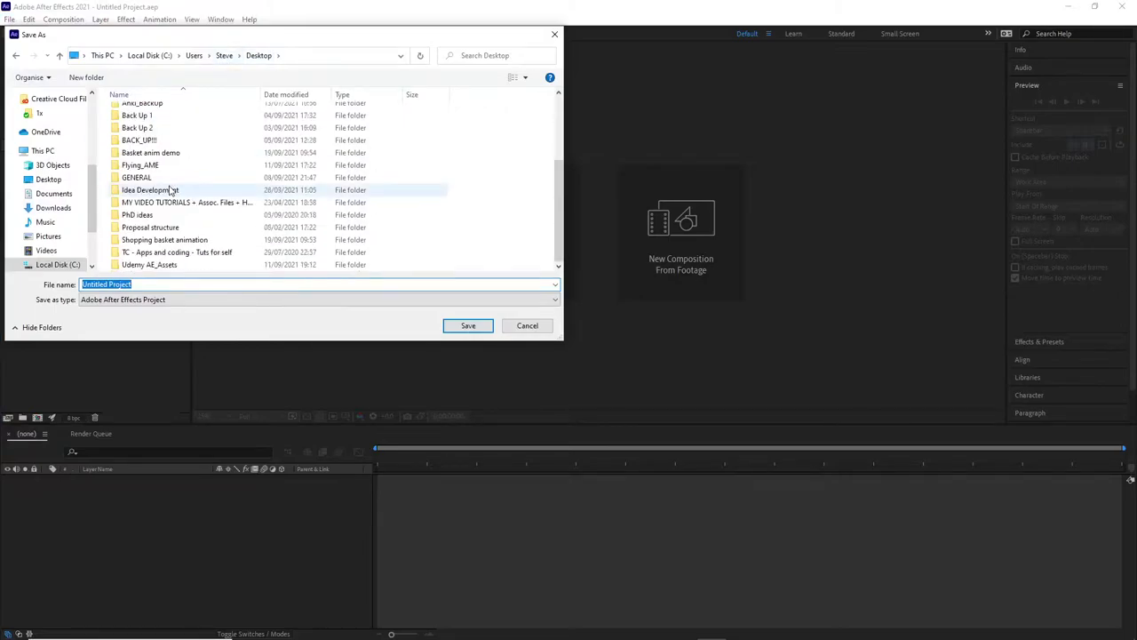
scroll(213, 247, up, 3)
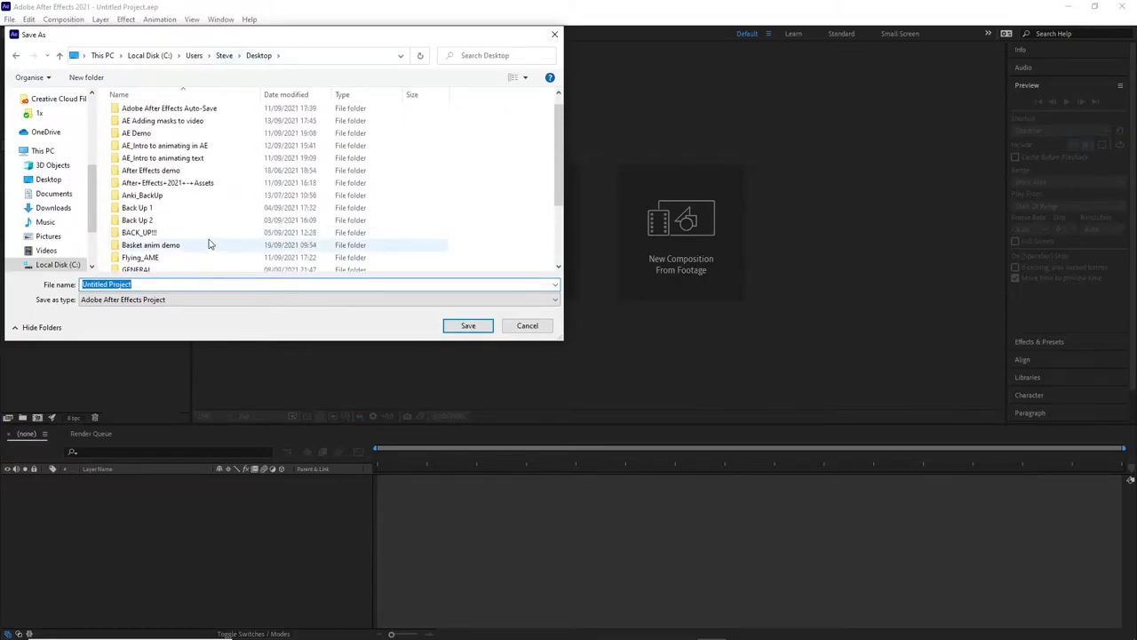
scroll(208, 241, up, 1)
scroll(206, 238, down, 3)
scroll(200, 228, up, 3)
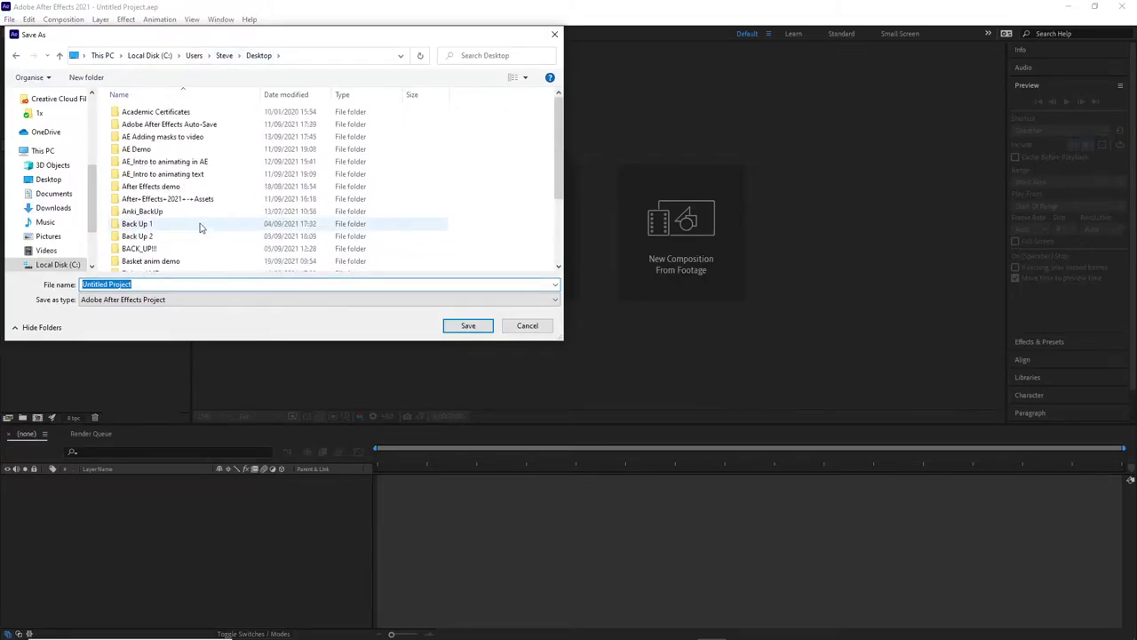
double_click(170, 261)
Name the project file "Basket anim demo" and save it in the current folder
click(133, 284)
key(ctrl+a)
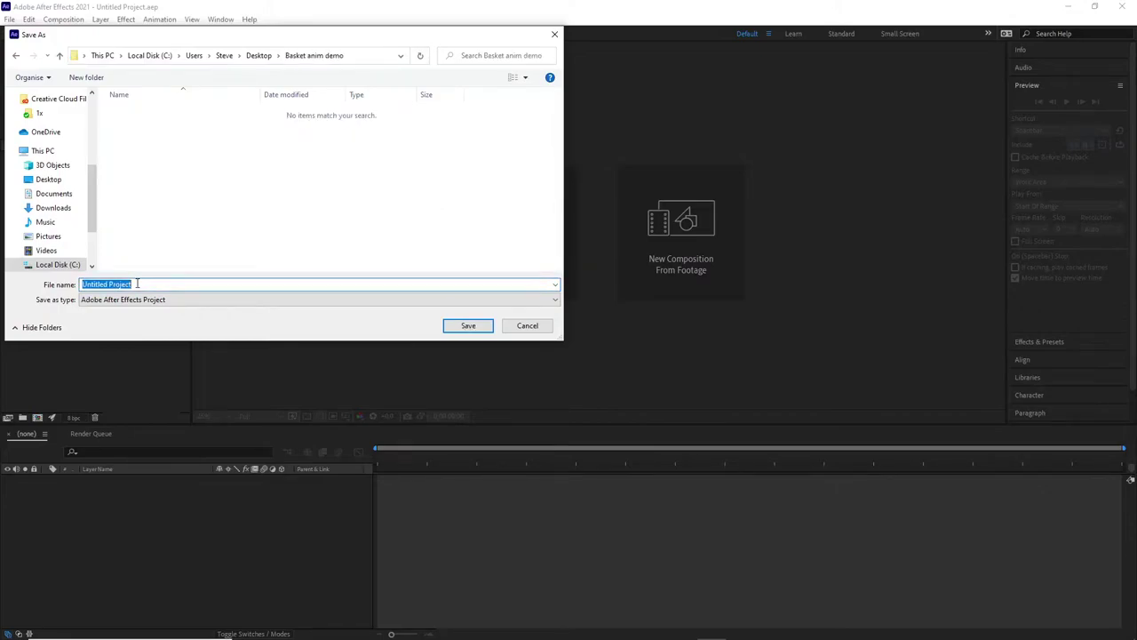
text(Basket anim demo)
click(478, 326)
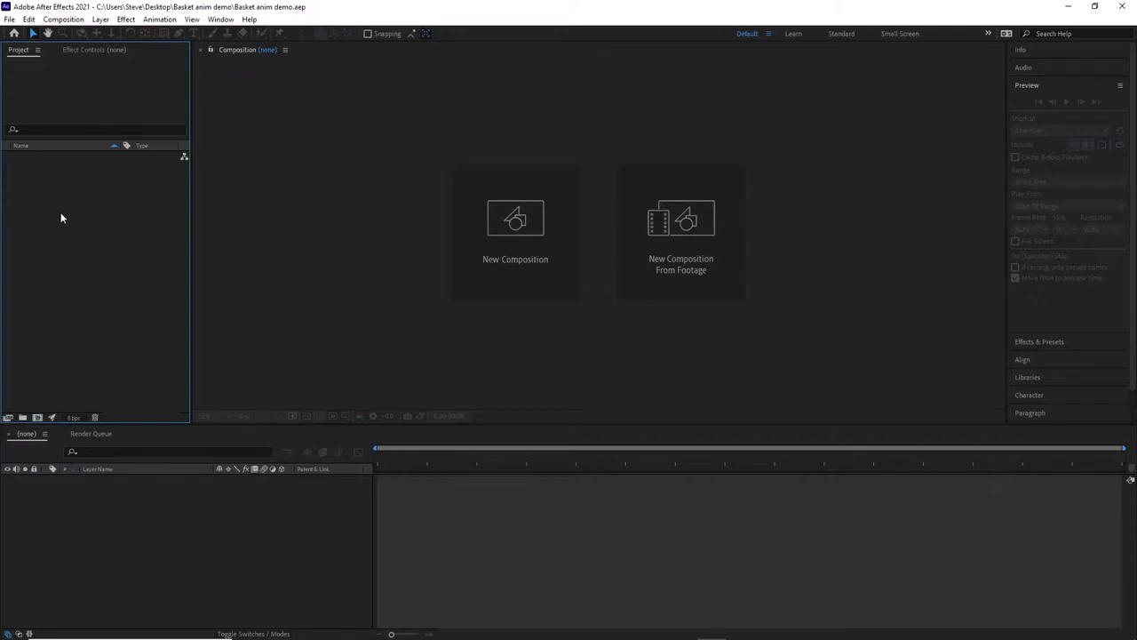
Start importing a file into the project and browse to the Desktop's Basket anim demo folder
right_click(99, 233)
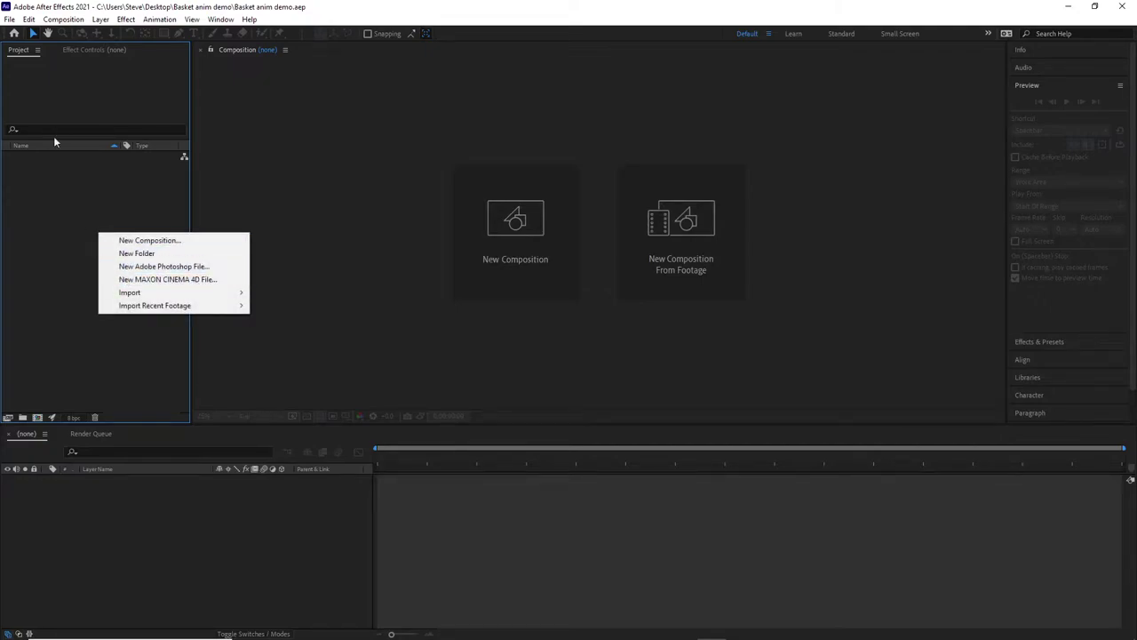
mouse_move(236, 291)
click(271, 292)
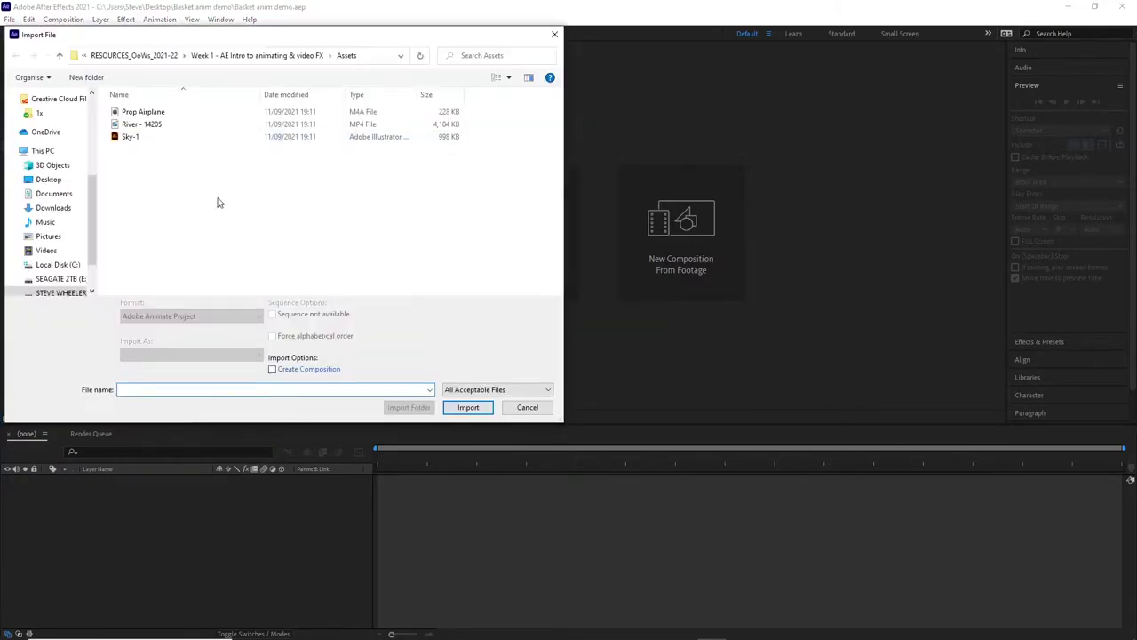
click(49, 180)
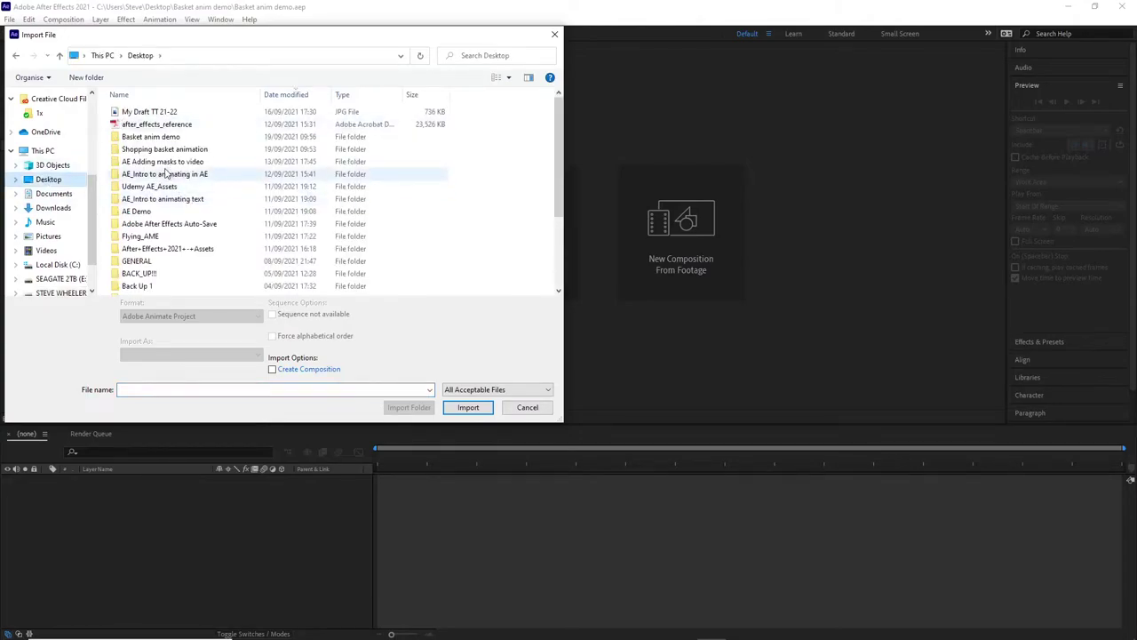
scroll(164, 174, down, 5)
scroll(167, 175, up, 3)
double_click(160, 136)
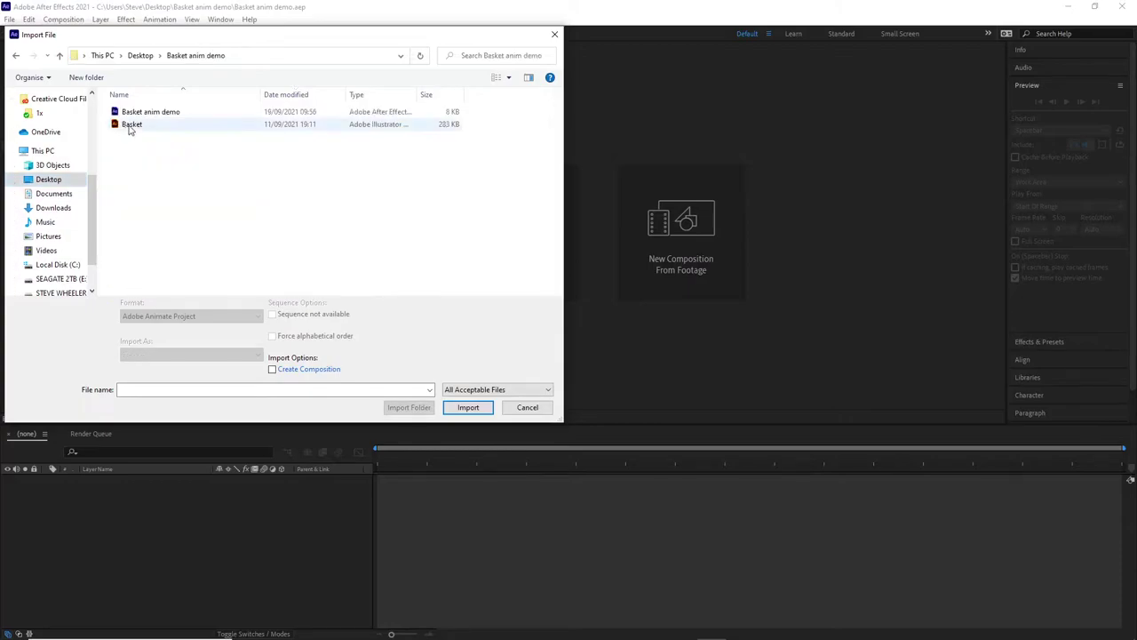
Import the Basket Illustrator file as Composition - Retain Layer Sizes
click(132, 126)
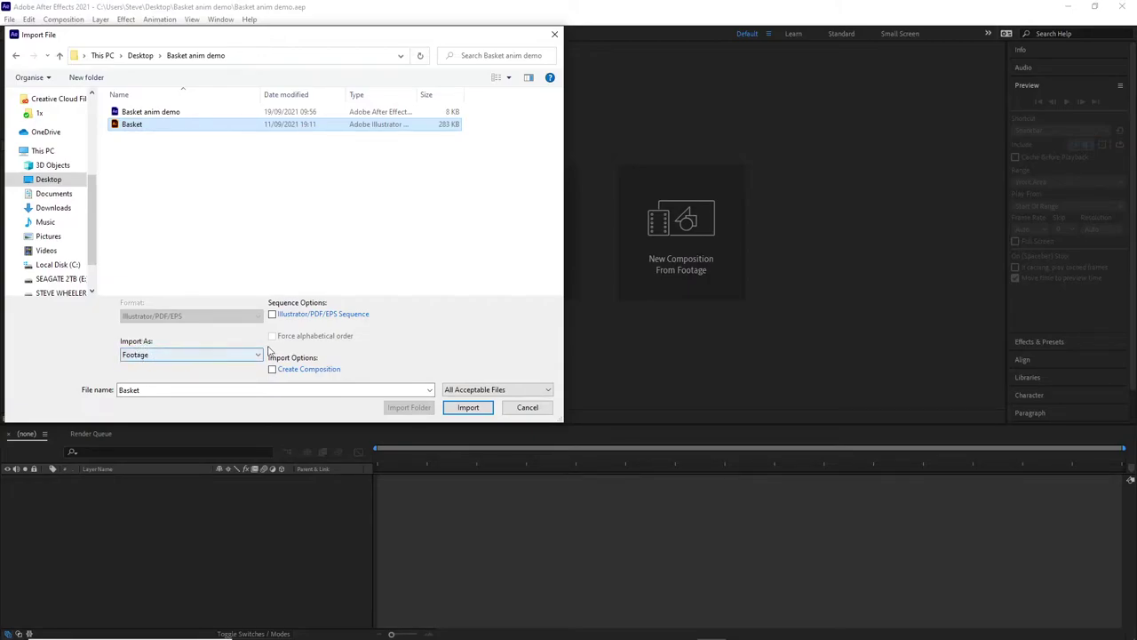
click(259, 355)
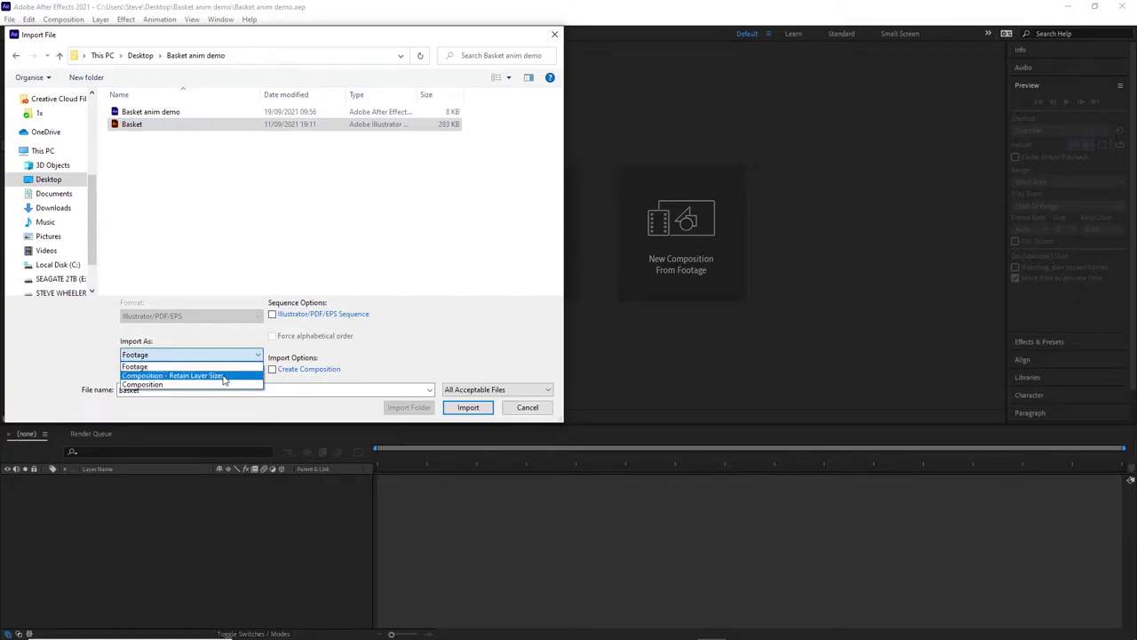
click(224, 376)
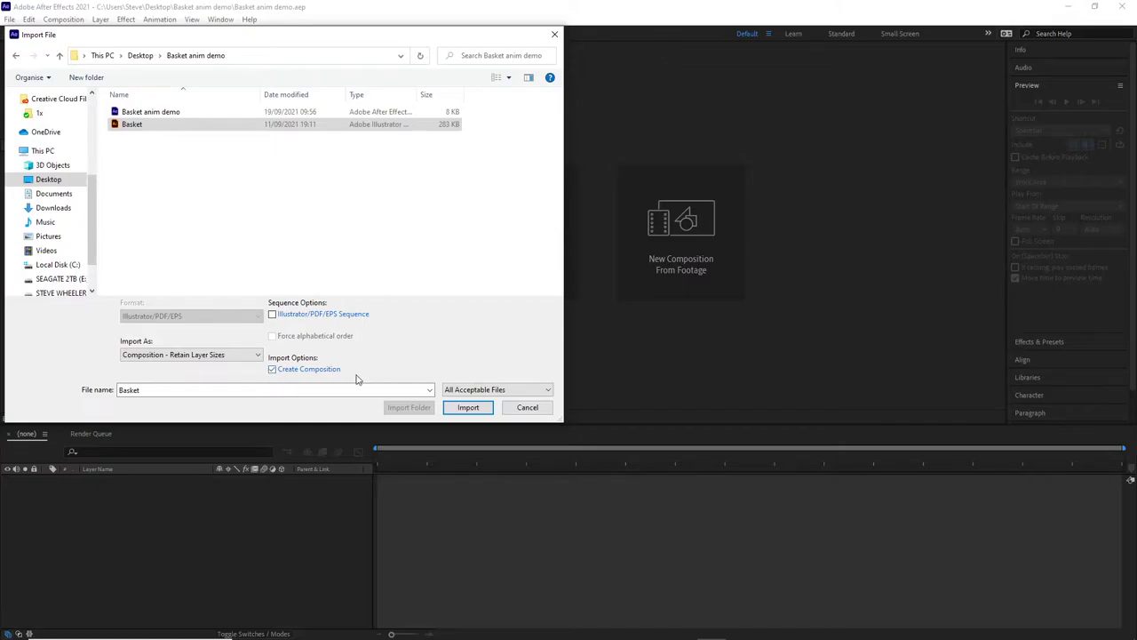
click(467, 407)
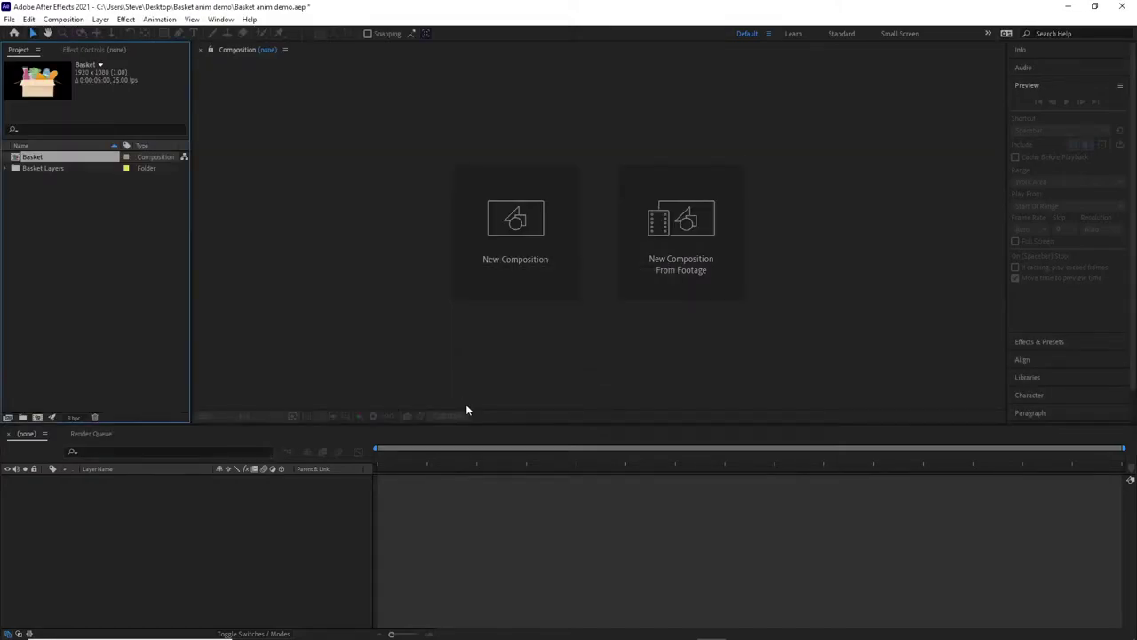
Expand the Basket Layers folder to check the imported layers, and open the Basket composition at its first frame
click(21, 228)
click(5, 168)
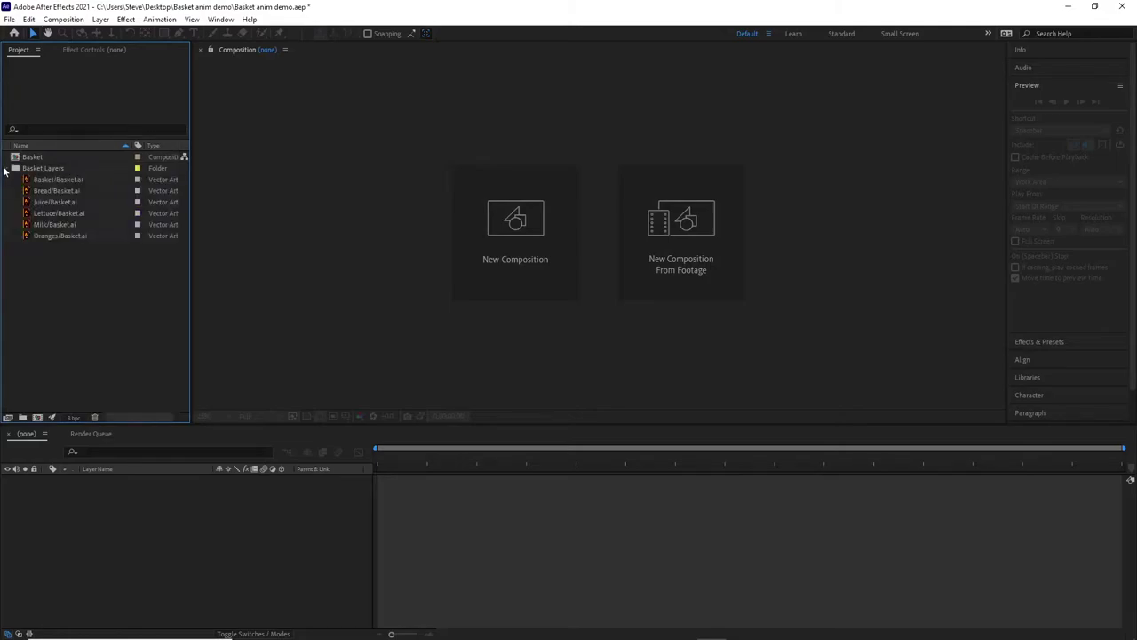
click(5, 169)
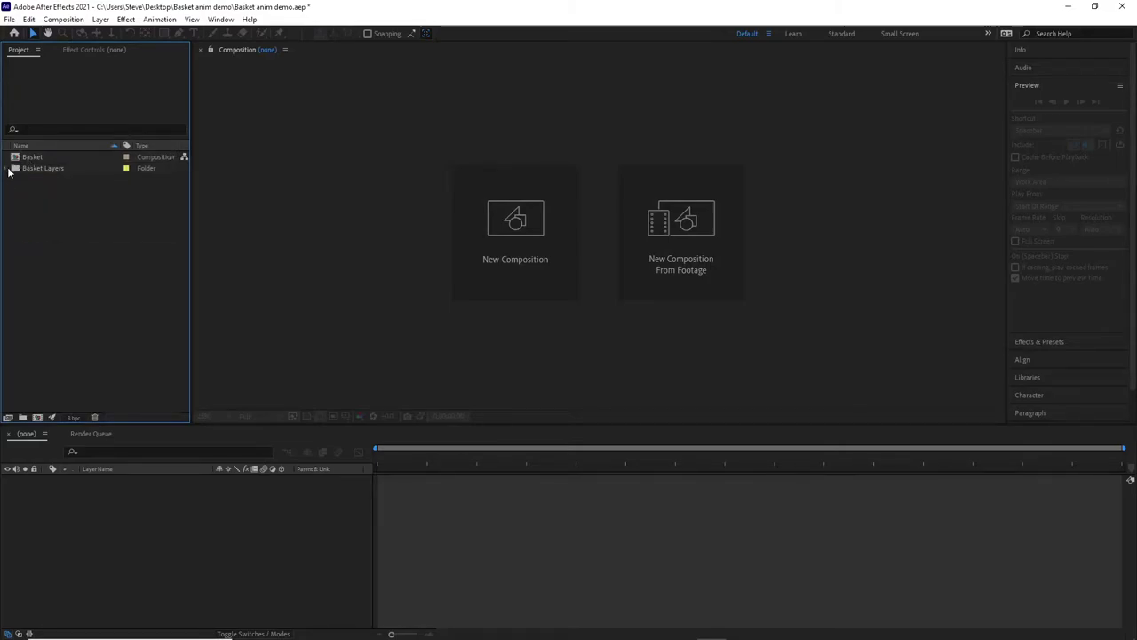
click(5, 169)
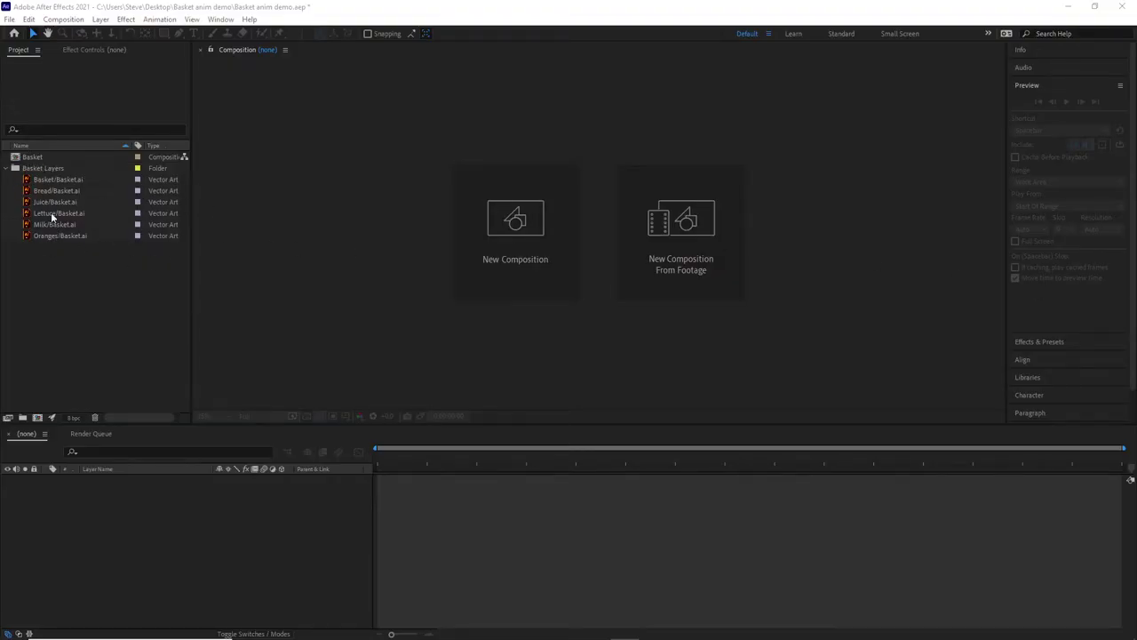
double_click(27, 157)
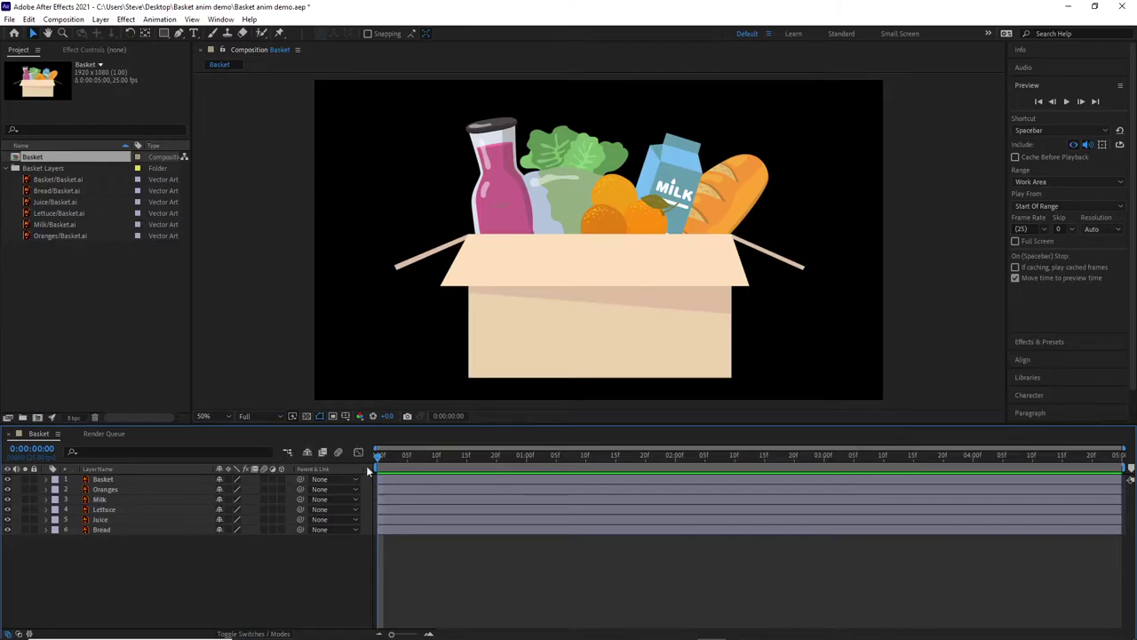
drag(381, 460, 323, 454)
Set the Basket composition's duration to 5 seconds in its composition settings
right_click(55, 157)
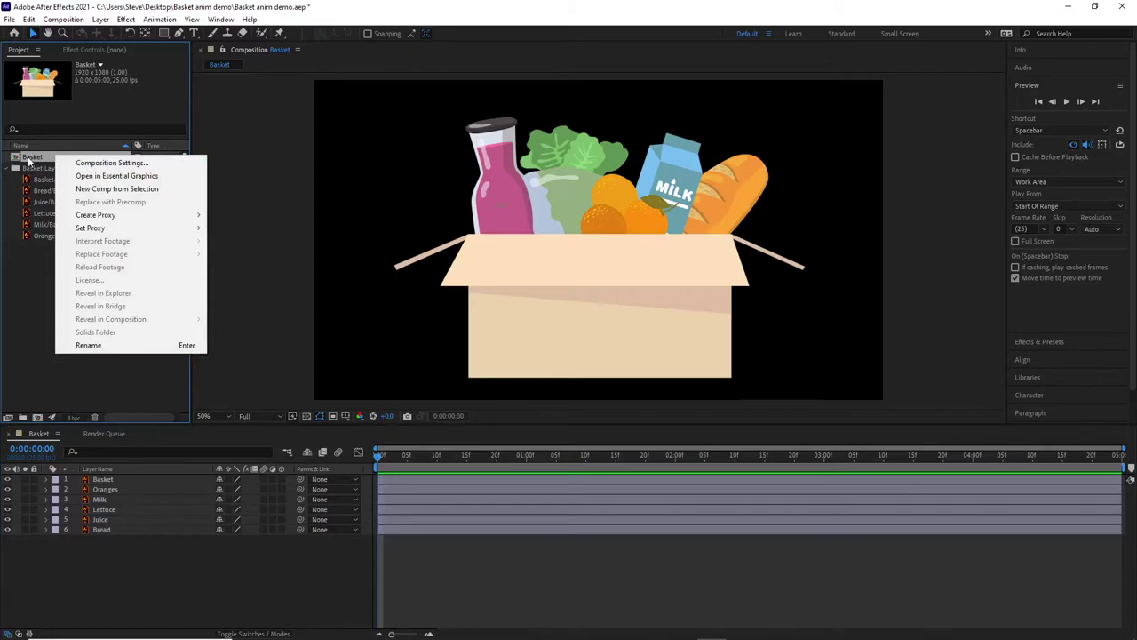
click(89, 163)
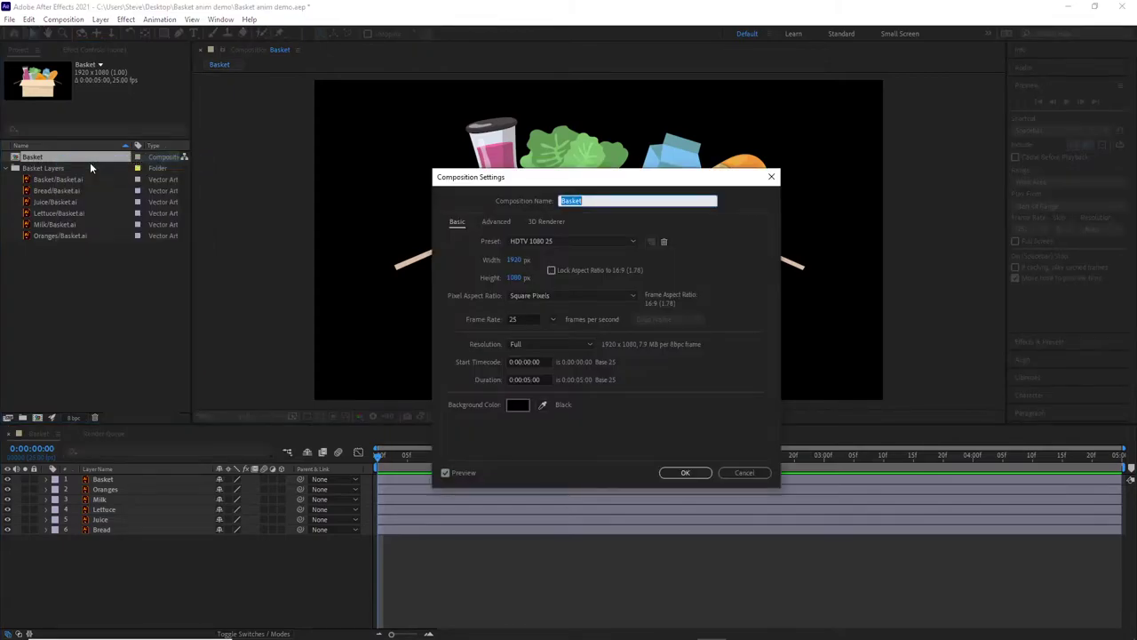
click(543, 379)
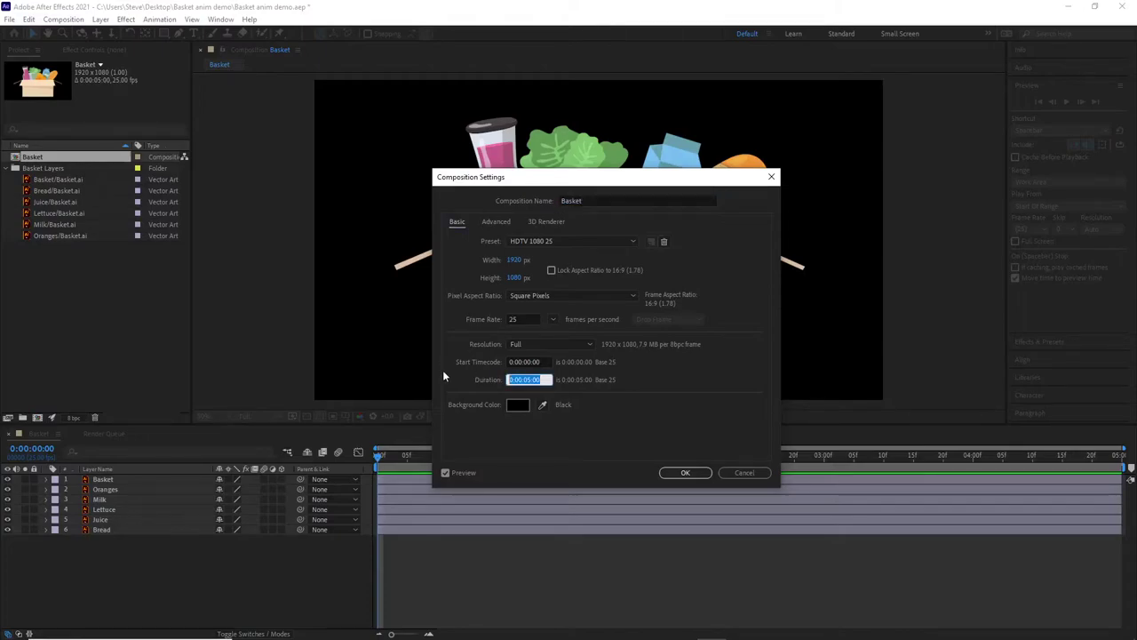
text(5)
click(682, 475)
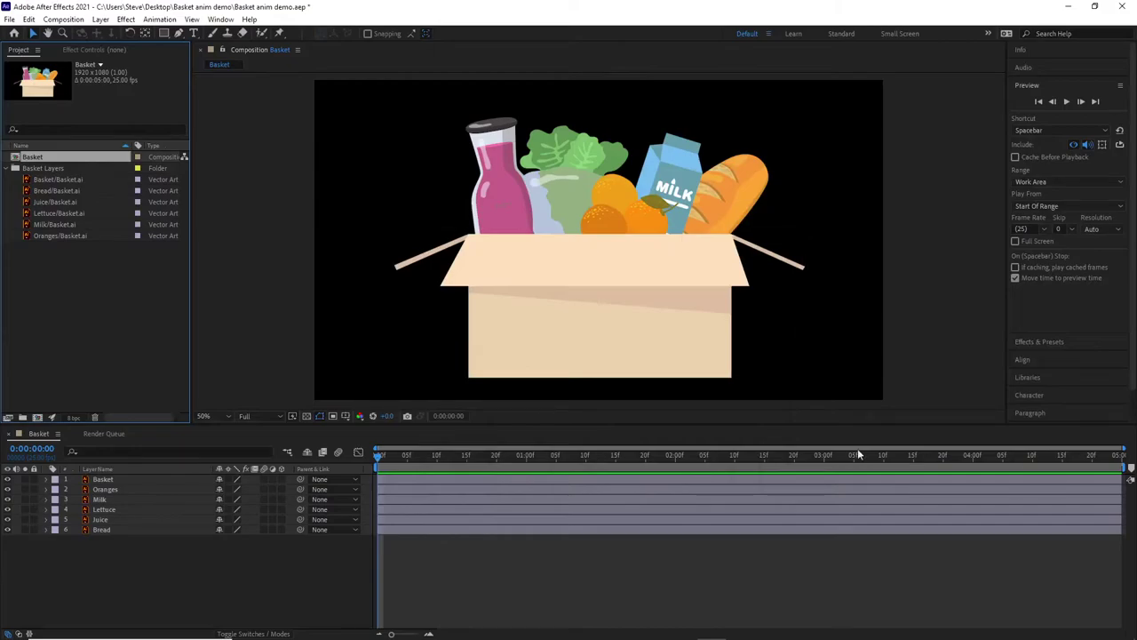
drag(734, 455, 734, 533)
key(Home)
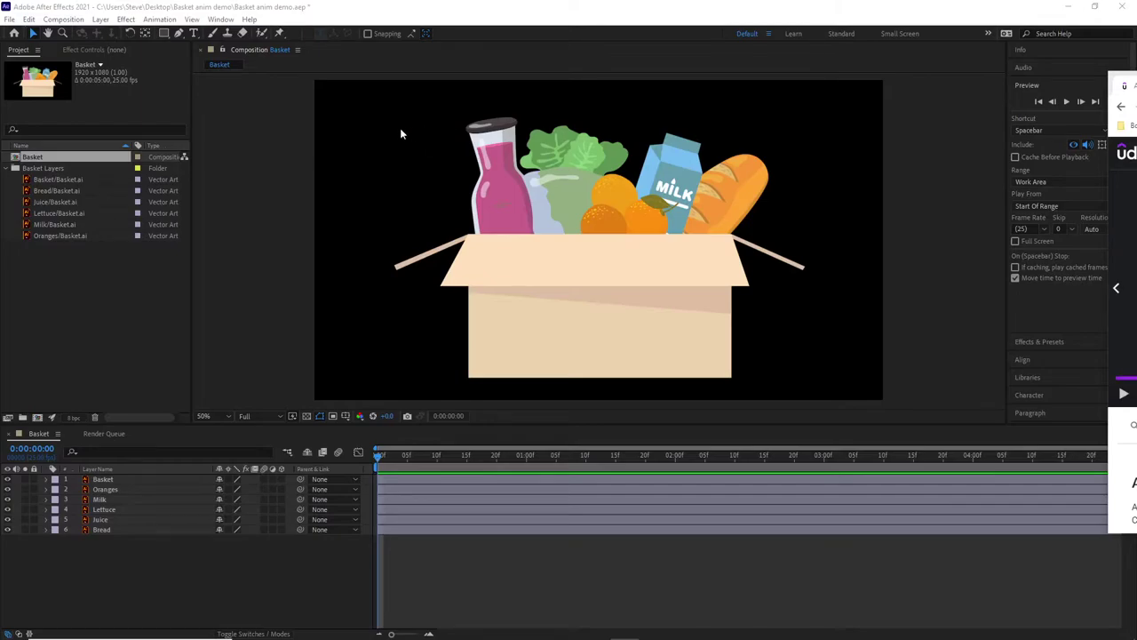
Add a composition-sized deep magenta solid (#700774) as the background and lock it beneath all the artwork layers
right_click(378, 190)
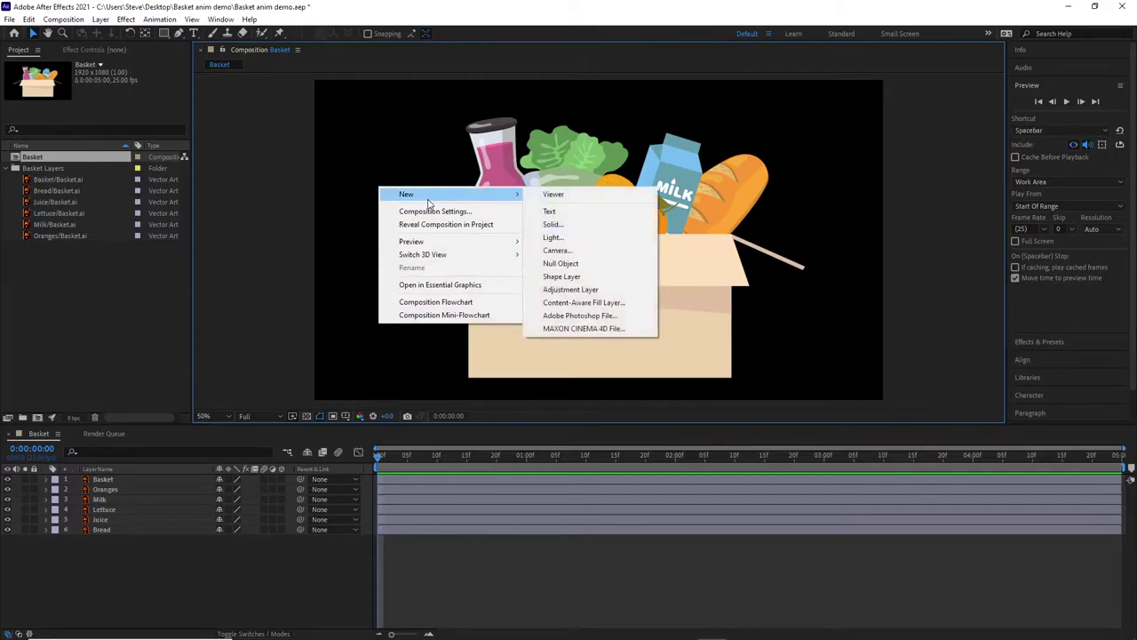
mouse_move(417, 194)
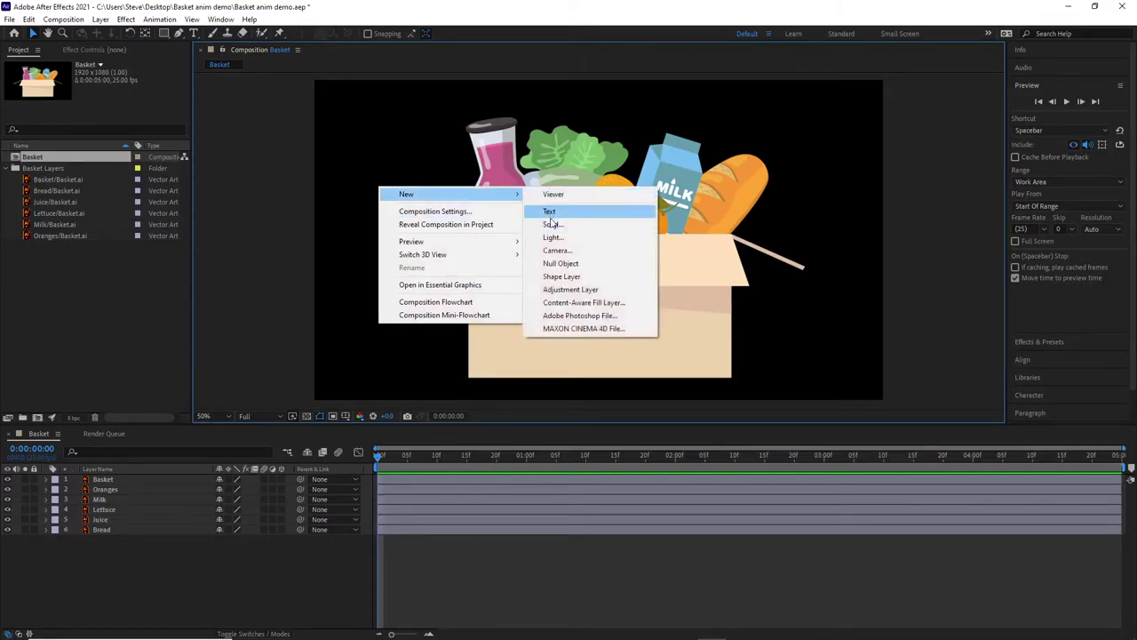
click(548, 217)
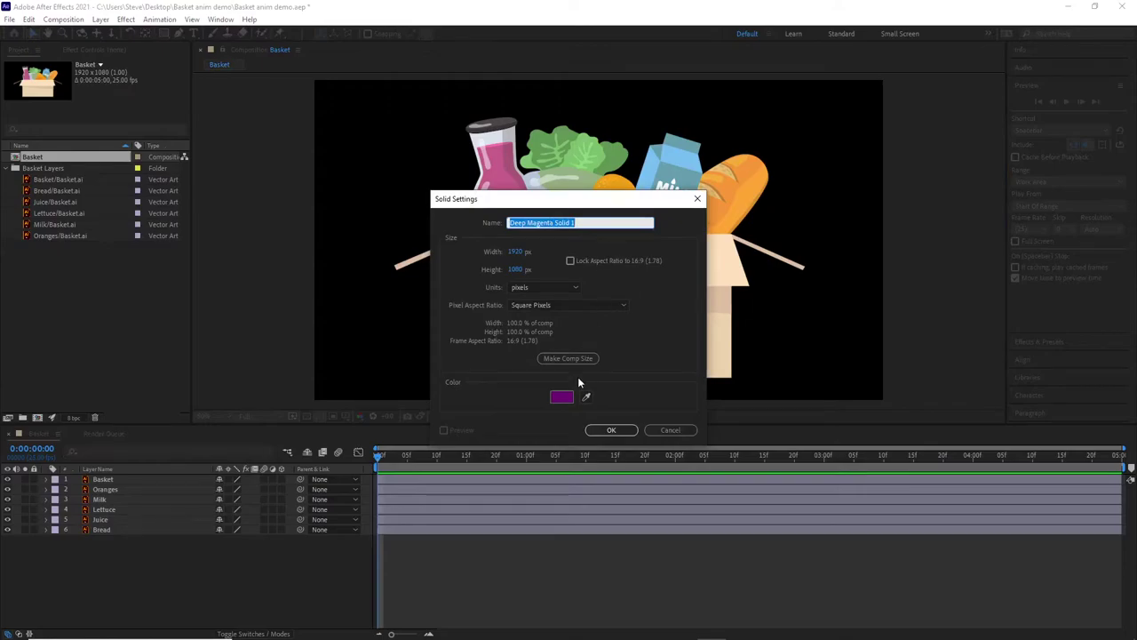
click(563, 398)
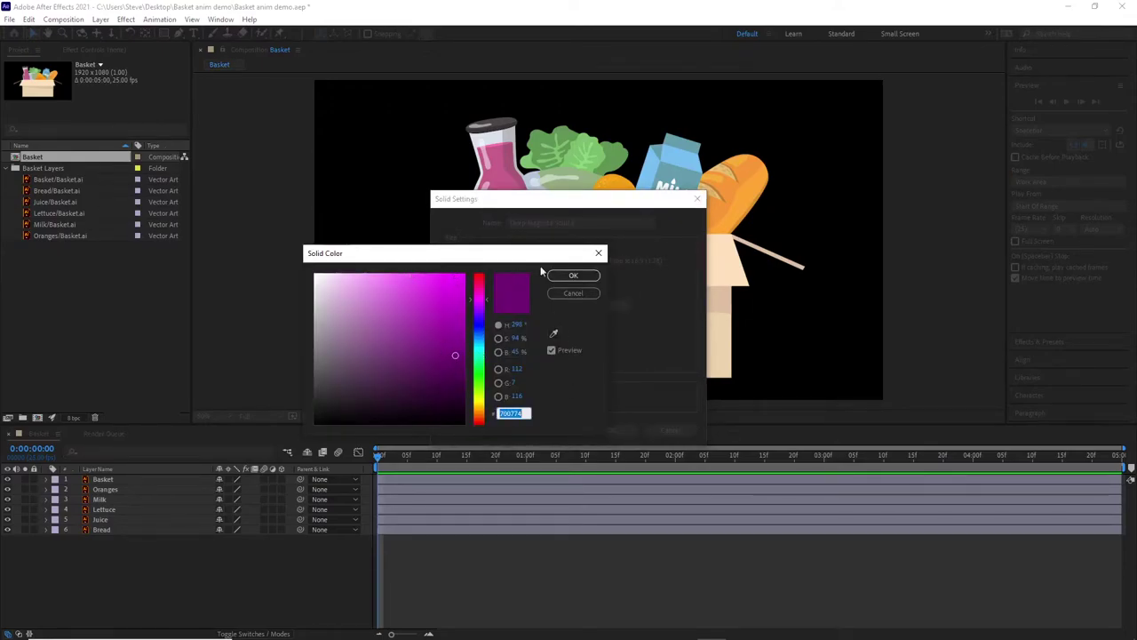
click(573, 276)
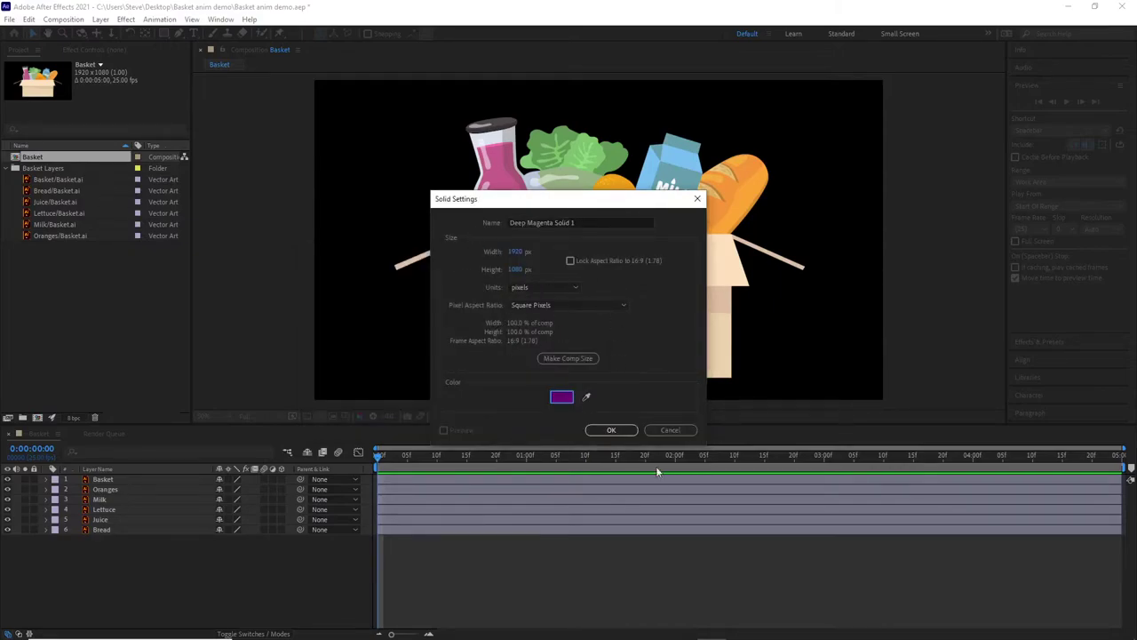
click(611, 429)
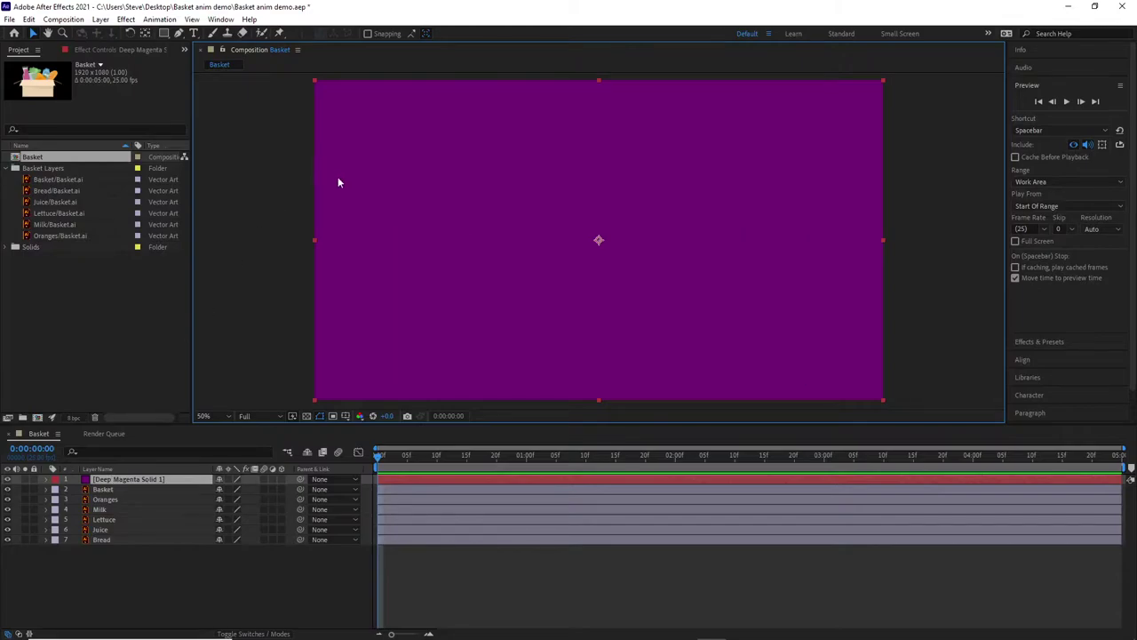
drag(124, 478, 126, 548)
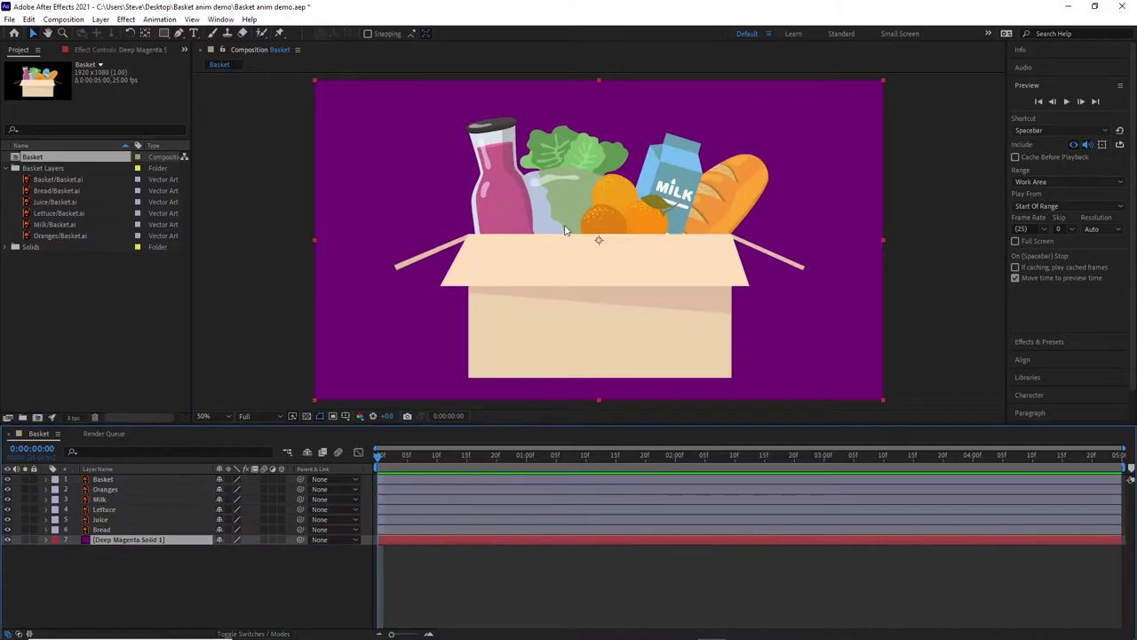
click(33, 540)
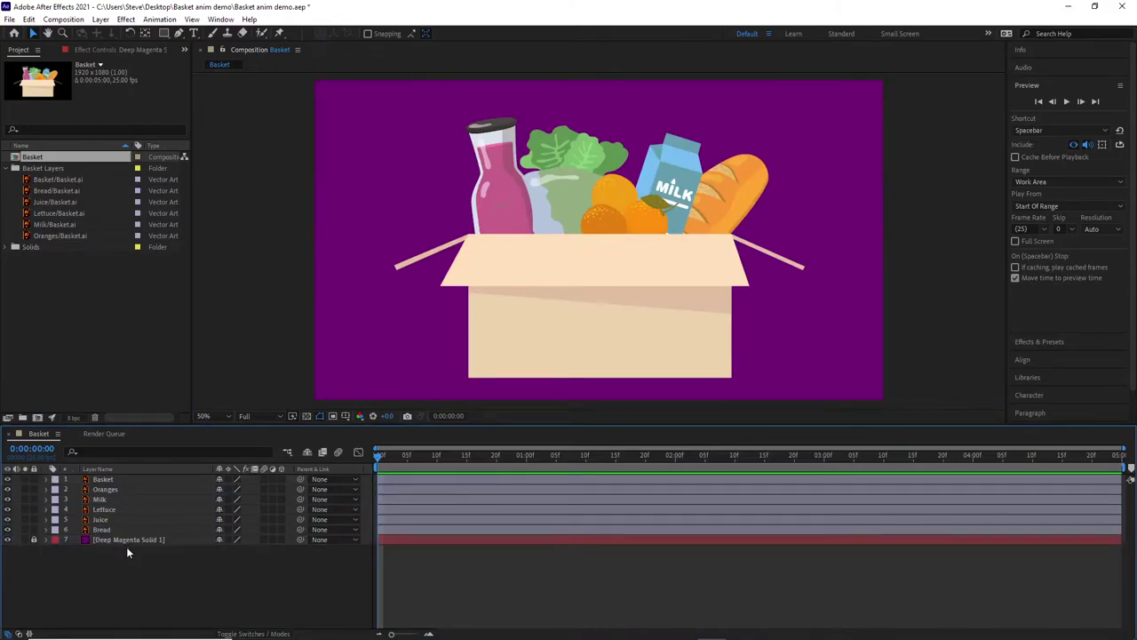
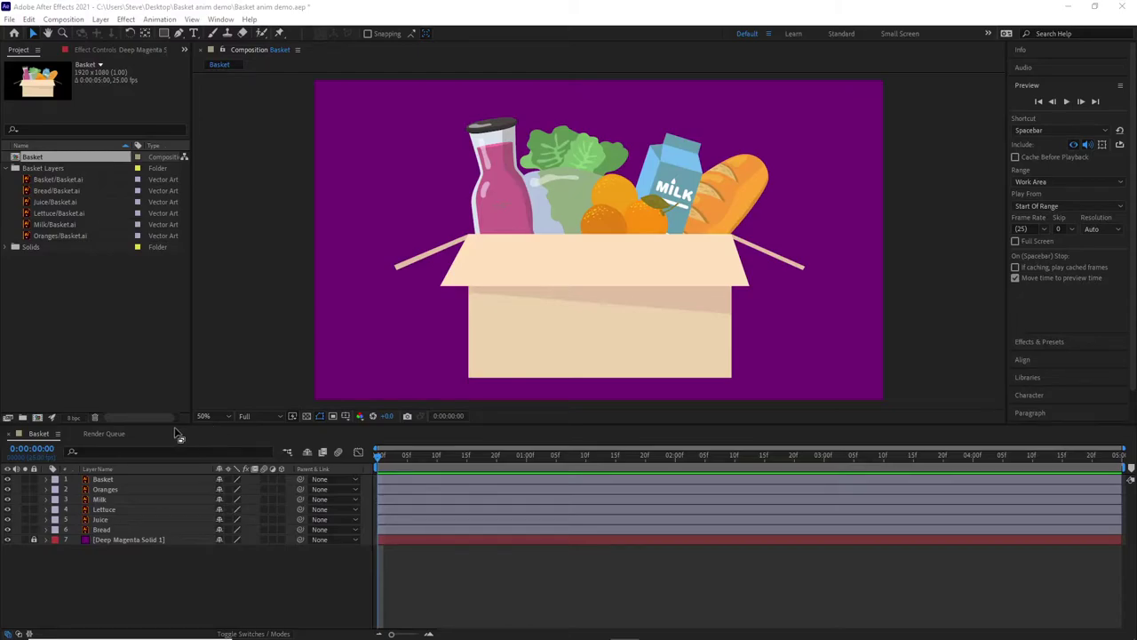
Solo the magenta background and Basket layers, with the Basket layer selected
click(25, 540)
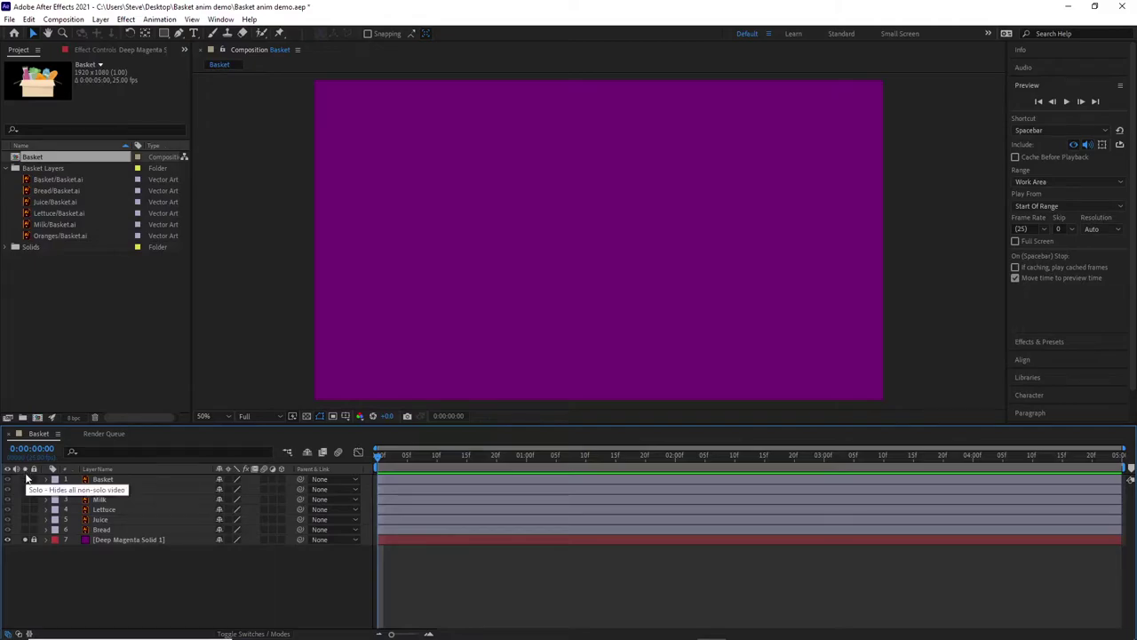
click(25, 479)
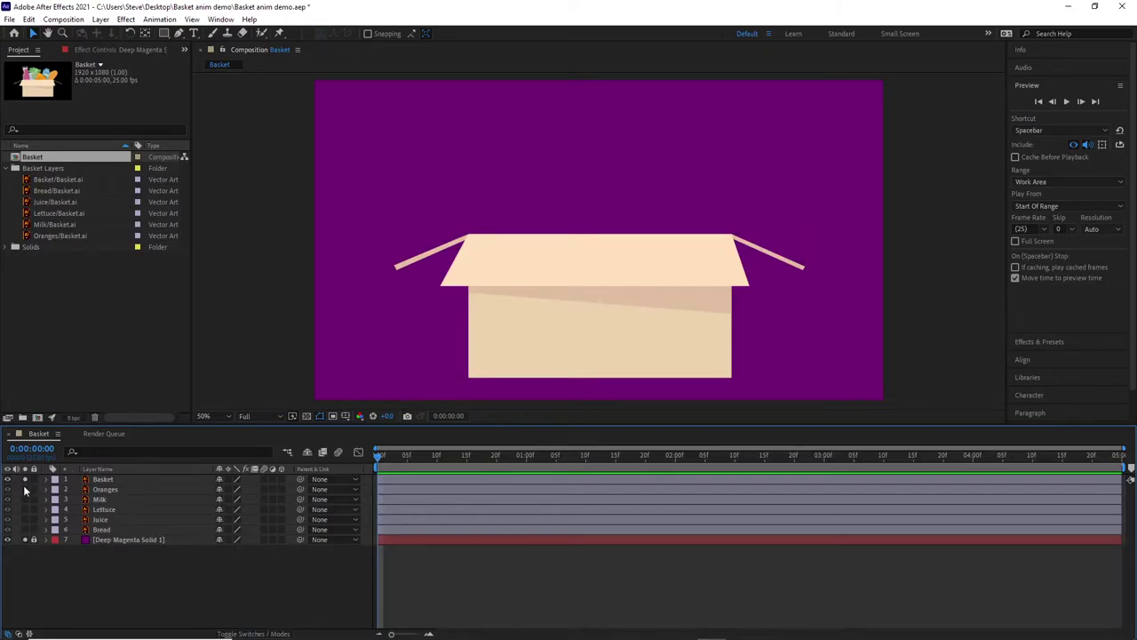
click(102, 479)
key(comma)
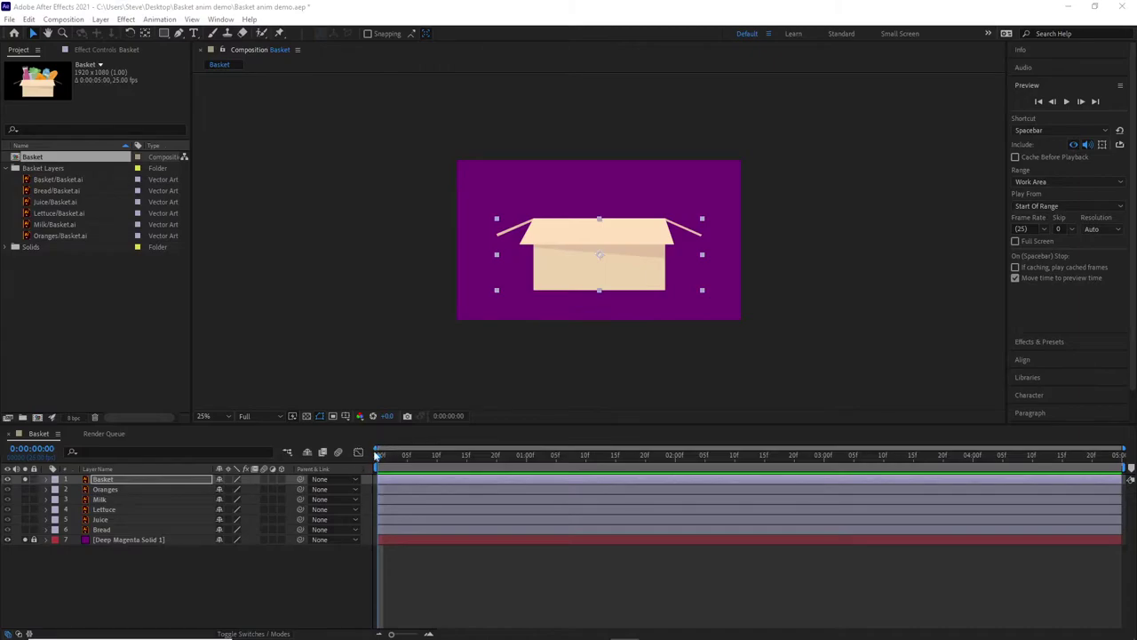
Set Position and Scale keyframes on the Basket layer at 0:00:00:10
drag(382, 453, 436, 471)
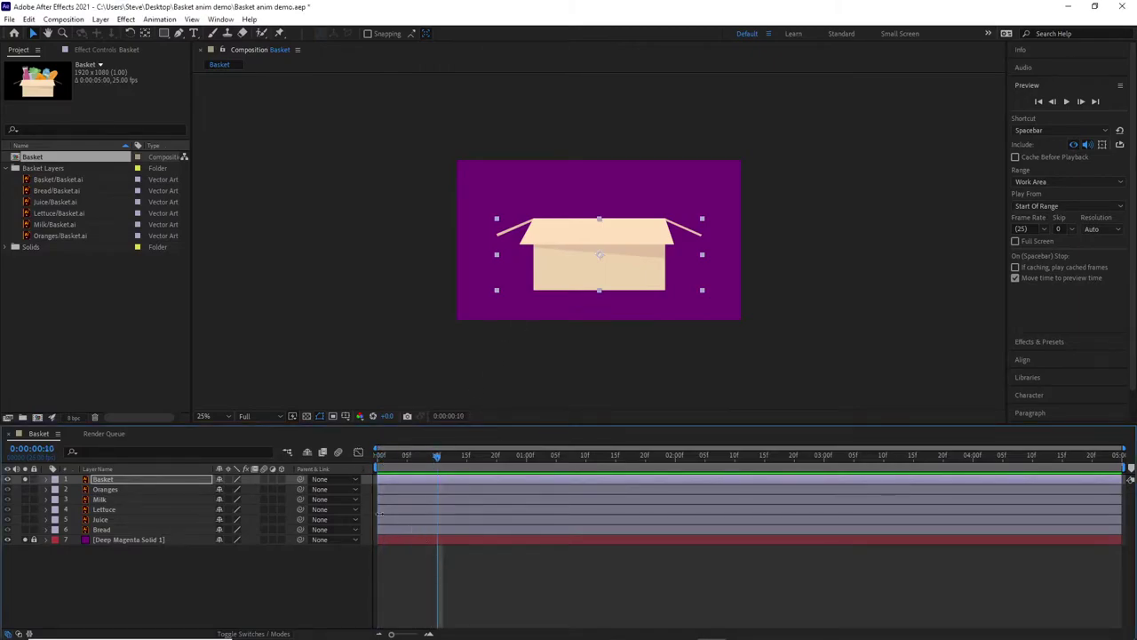
click(102, 482)
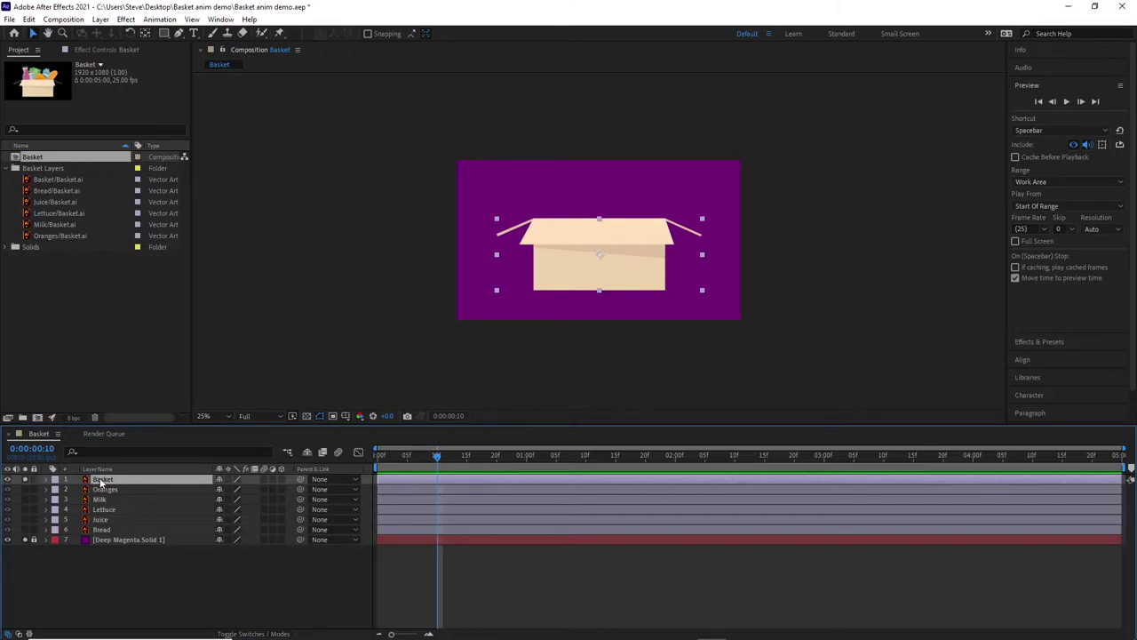
key(p)
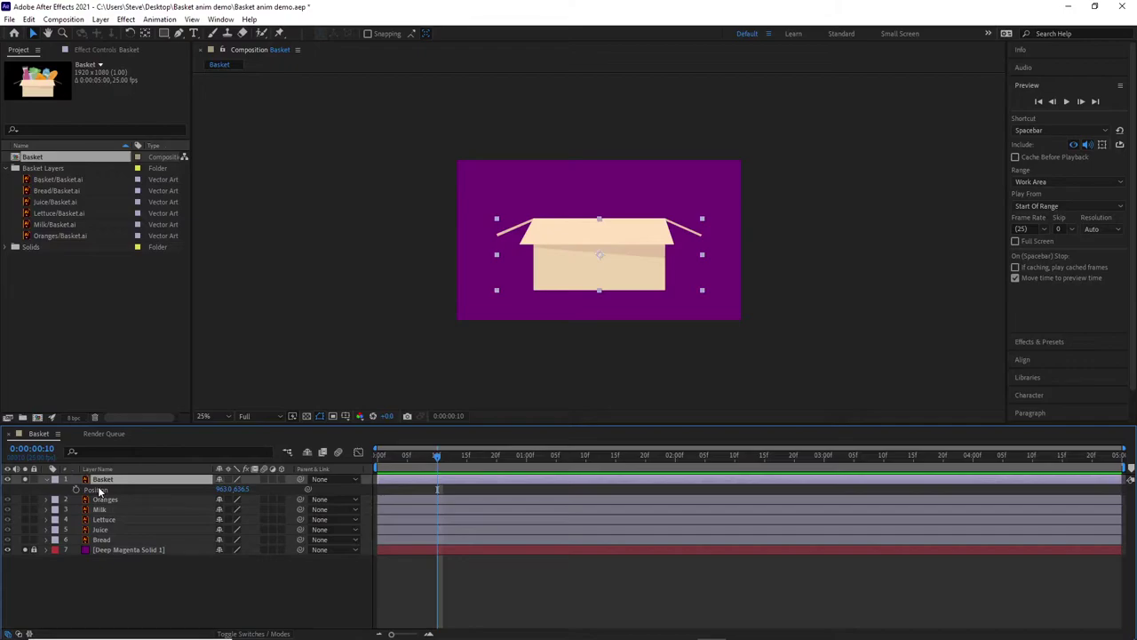
key(s)
key(shift+p)
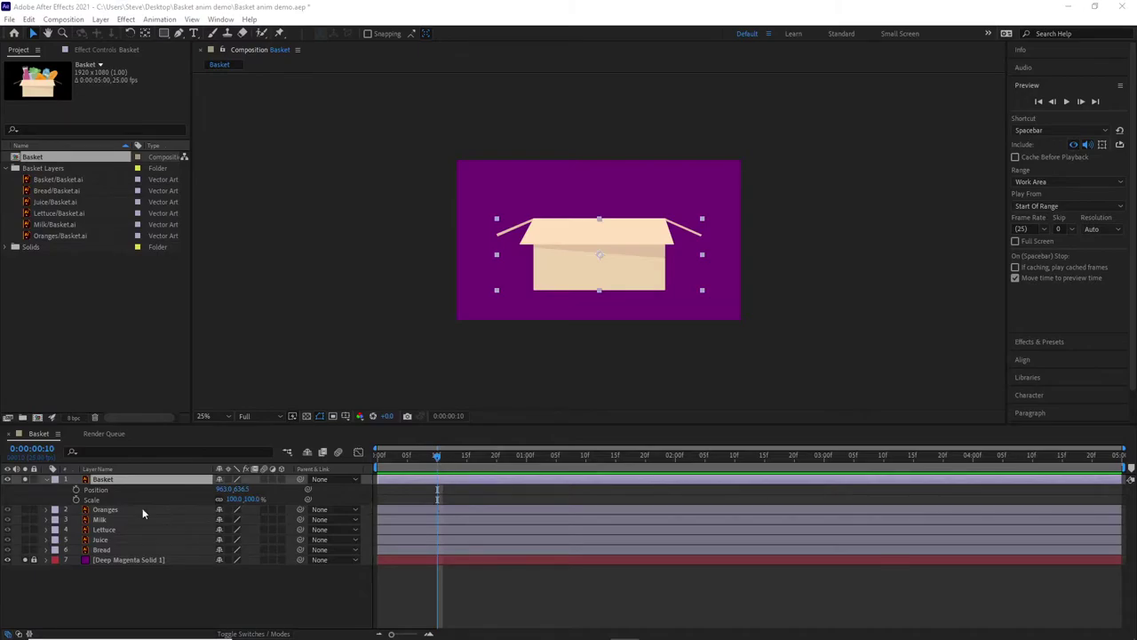
click(75, 489)
click(76, 499)
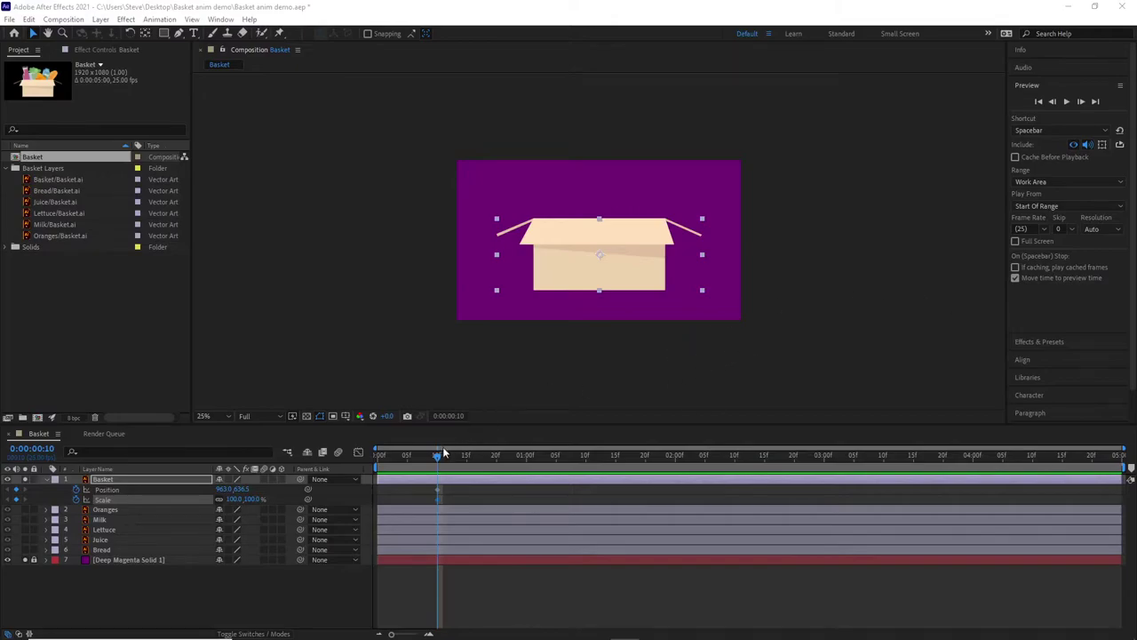
At 0:00:00:00, move the Basket straight down below the visible frame, to a position of about 963, 1416.5
drag(437, 456, 377, 457)
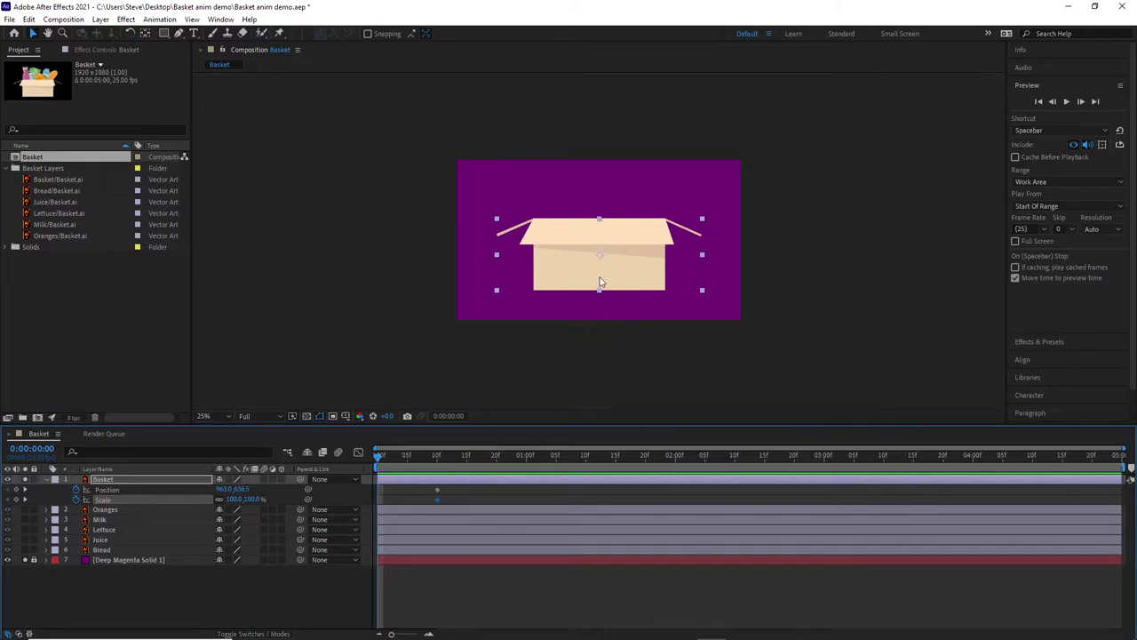
key(comma)
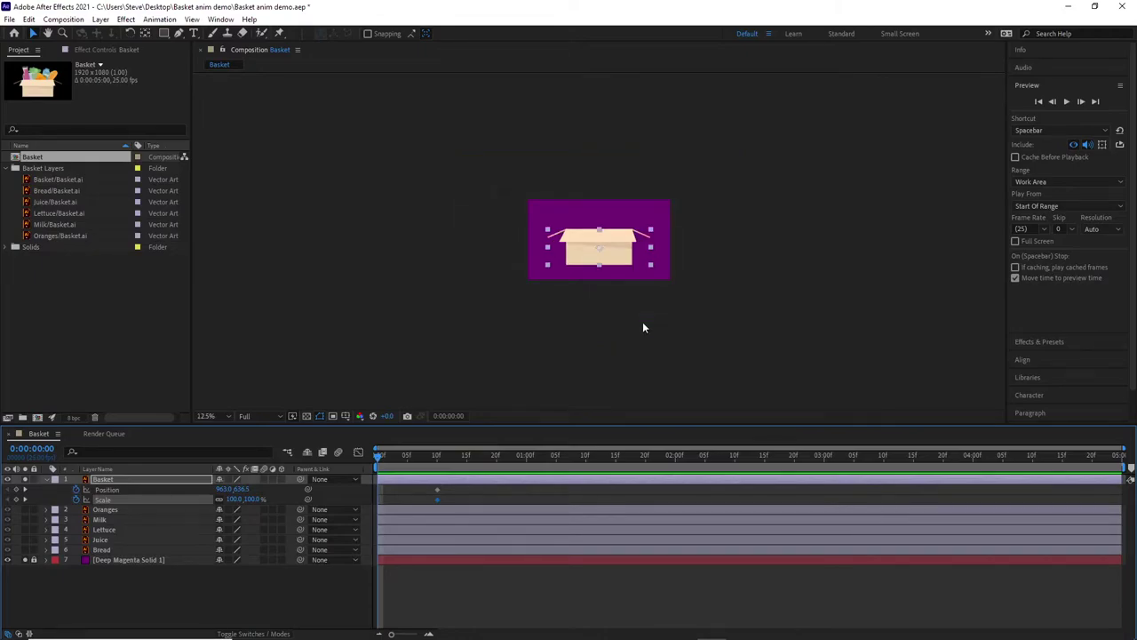
key(period)
key(period)
key(comma)
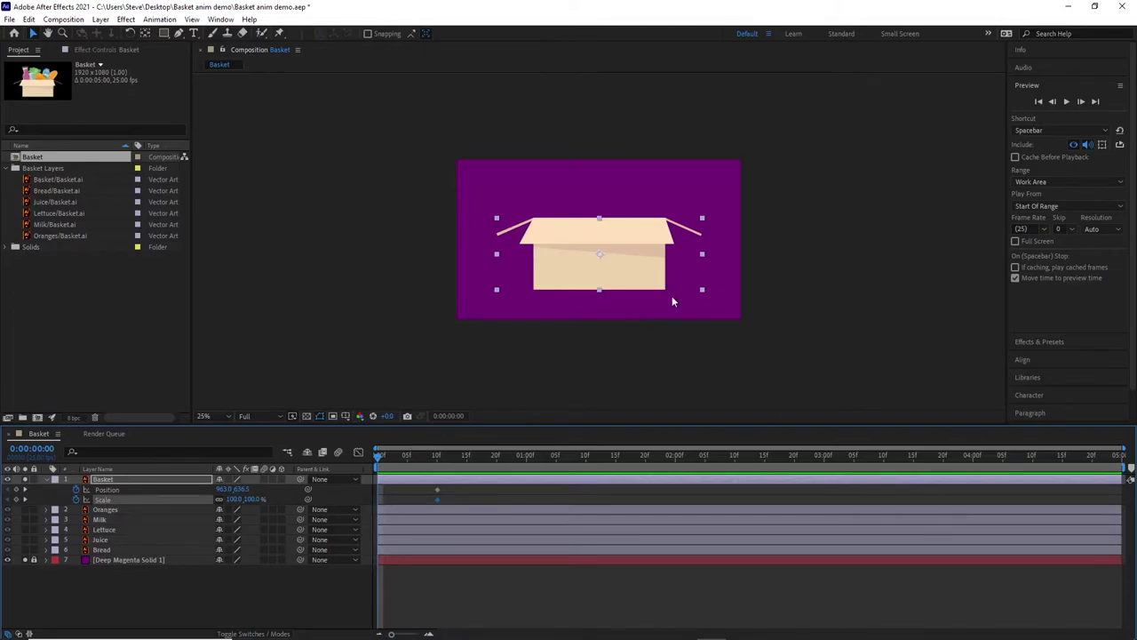
click(634, 262)
drag(633, 263, 642, 295)
drag(643, 338, 643, 379)
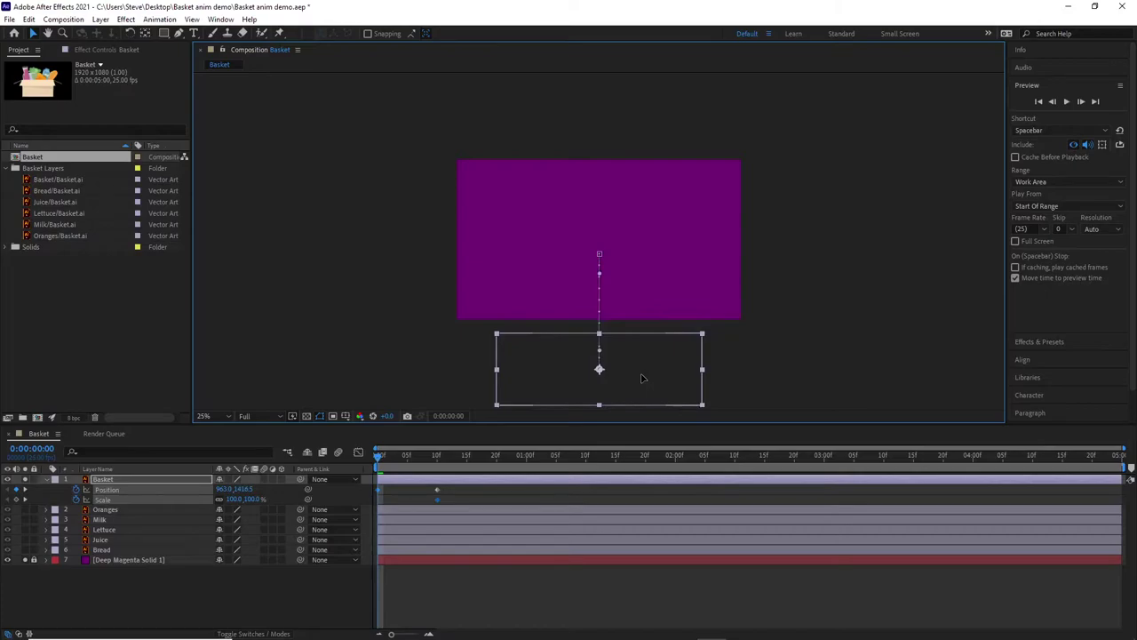
Shift the off-screen Basket slightly sideways, to an X position of about 1019
drag(642, 377, 648, 377)
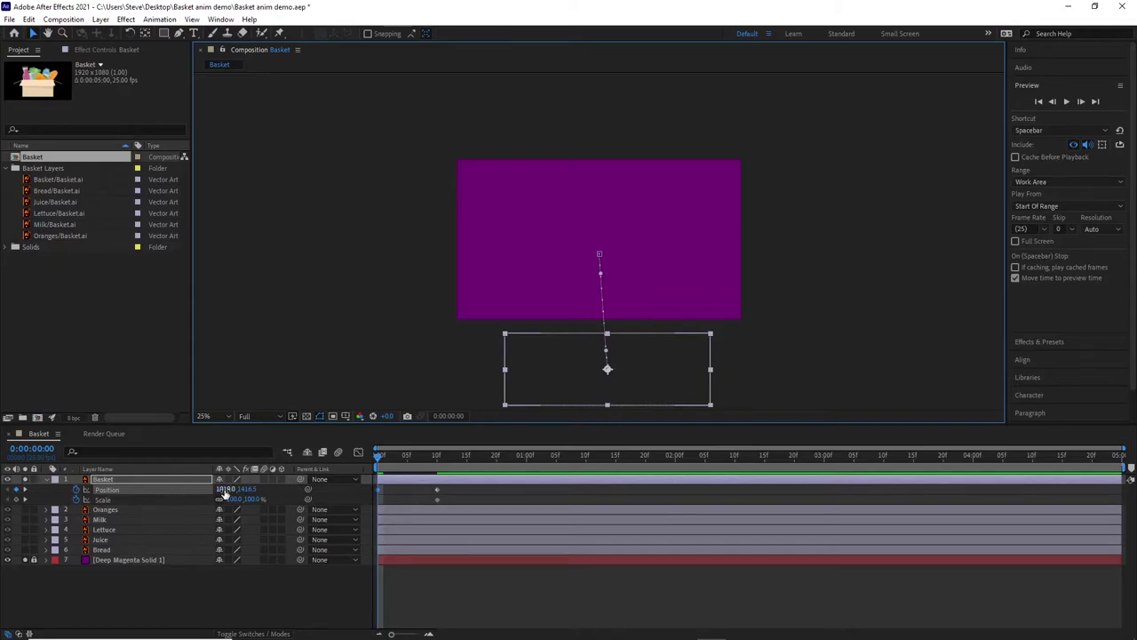
click(250, 490)
key(Return)
Set the Basket layer's Scale to 30% at 0:00:00:00
click(236, 500)
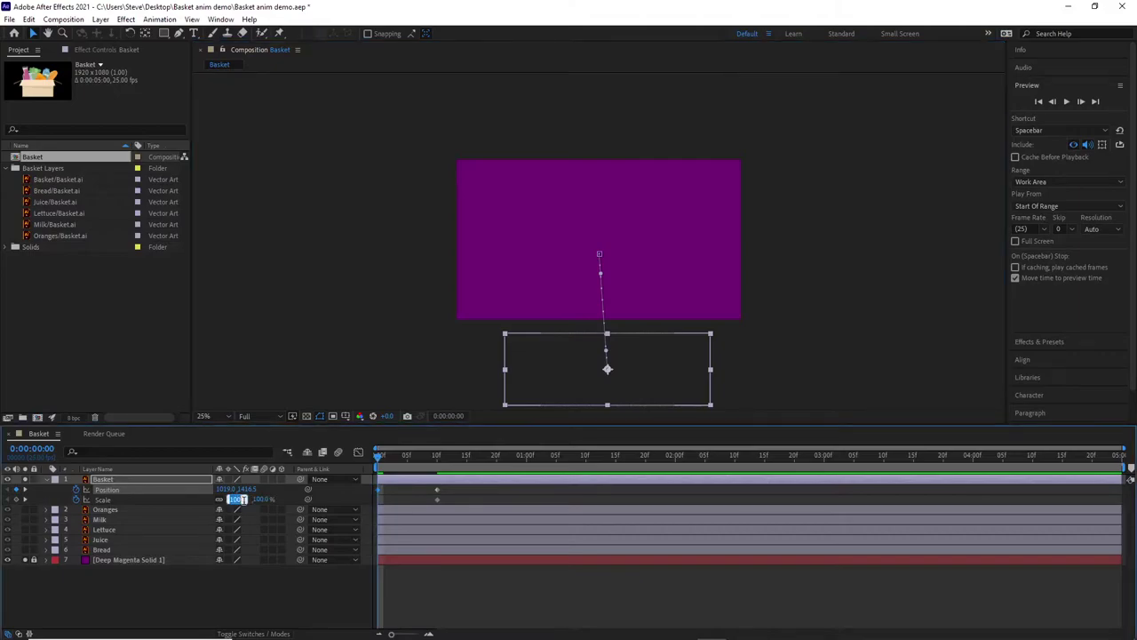
text(30)
key(Return)
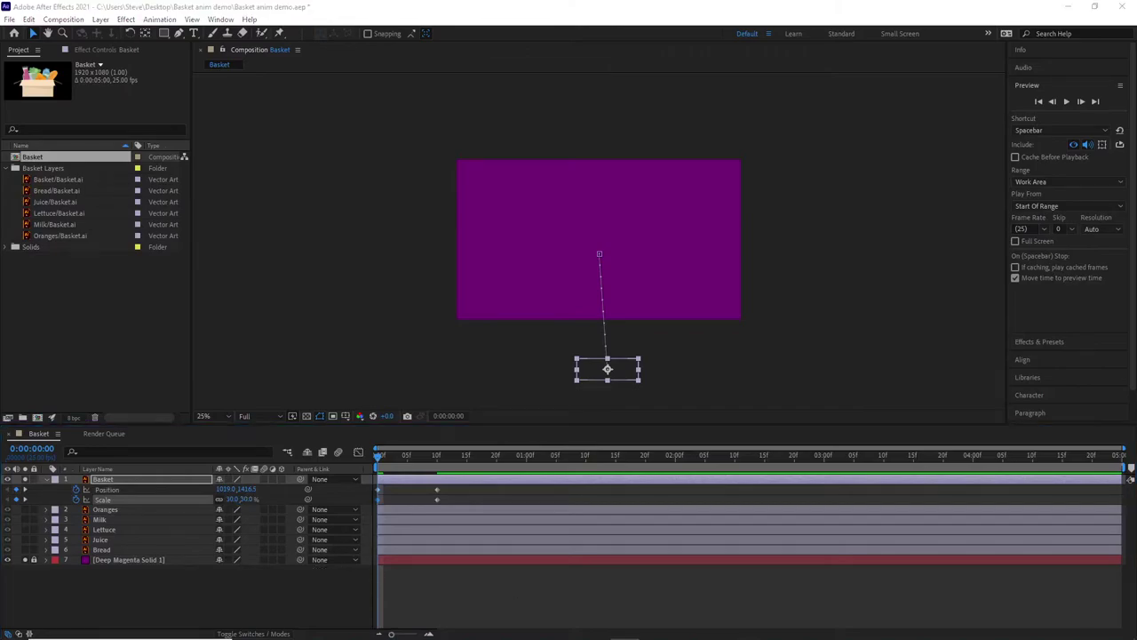
Check the Basket's end keyframe at 0:00:00:10 and preview its rise into frame from the first frame
key(k)
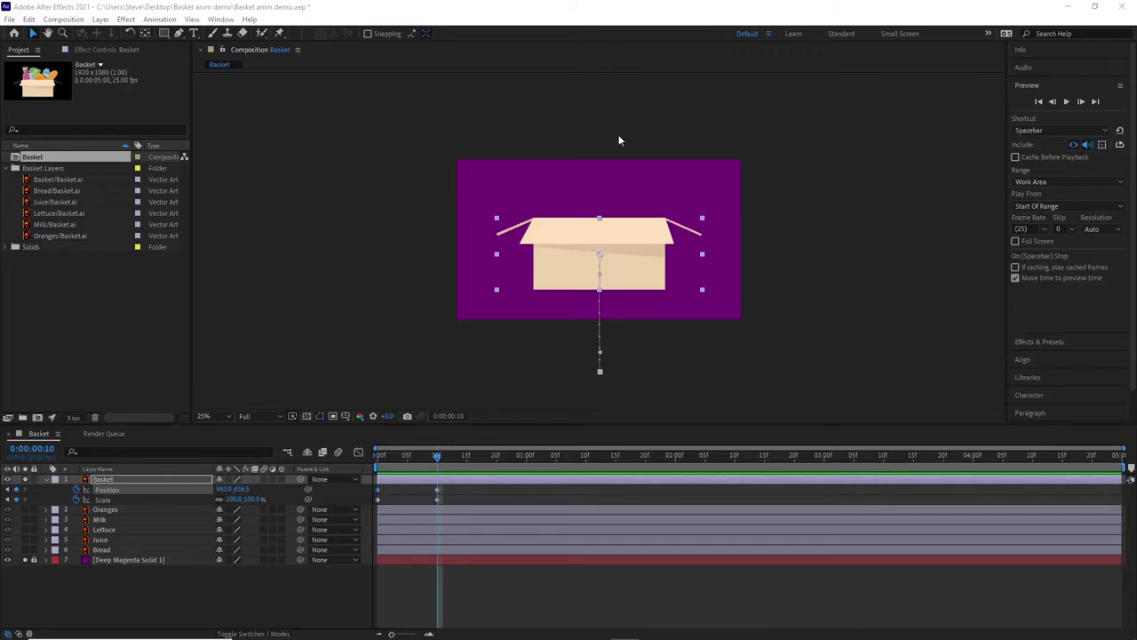
drag(437, 454, 438, 501)
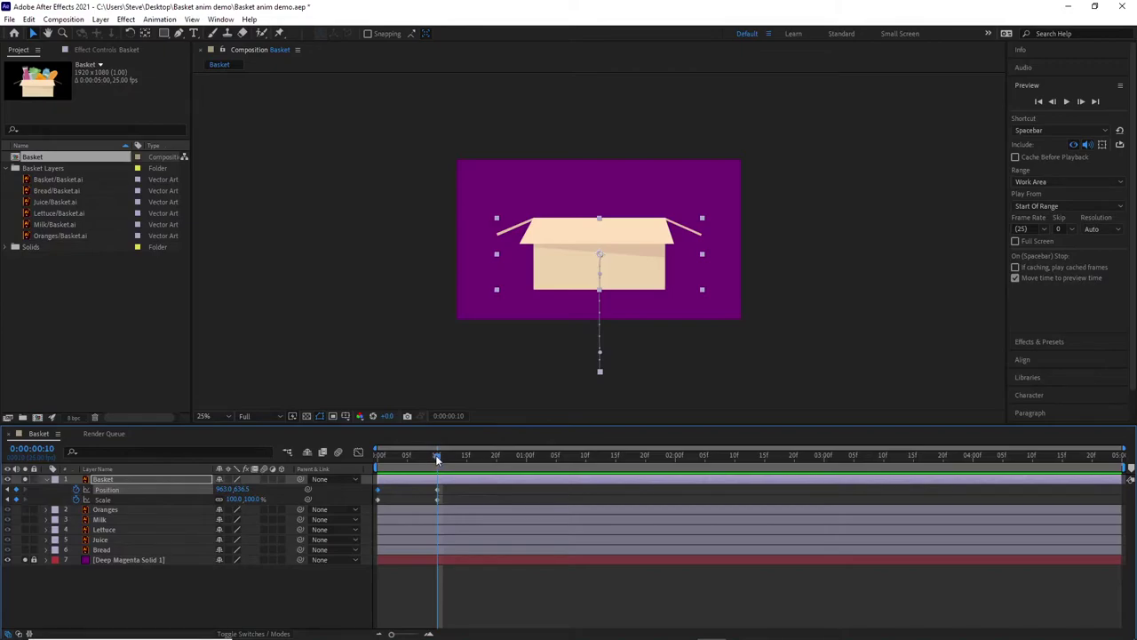
drag(436, 455, 363, 454)
key(space)
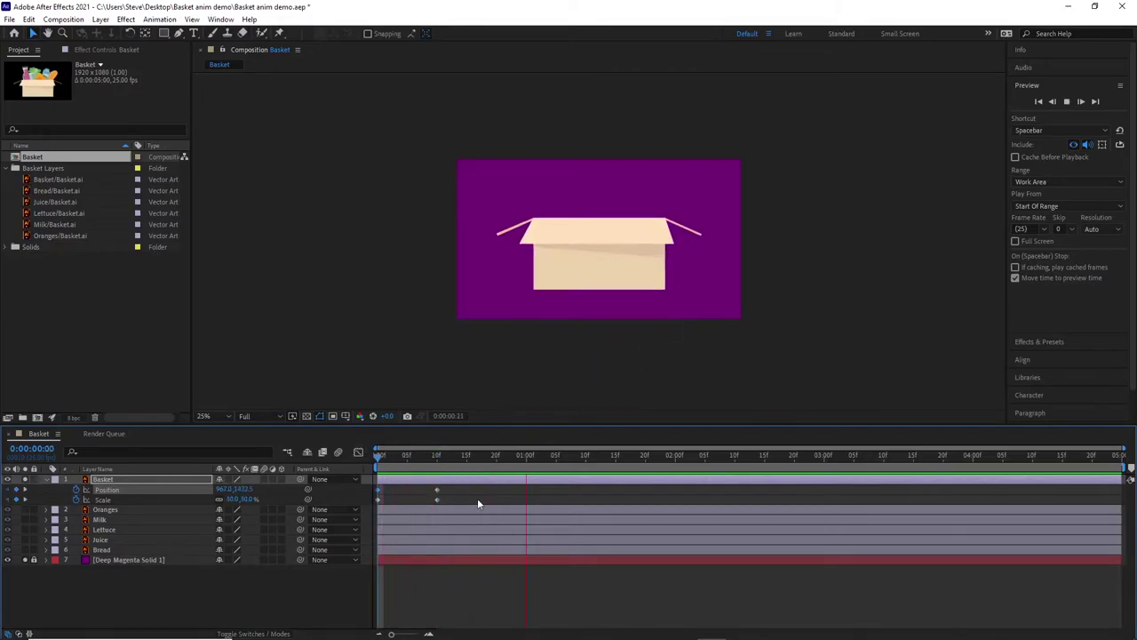
key(space)
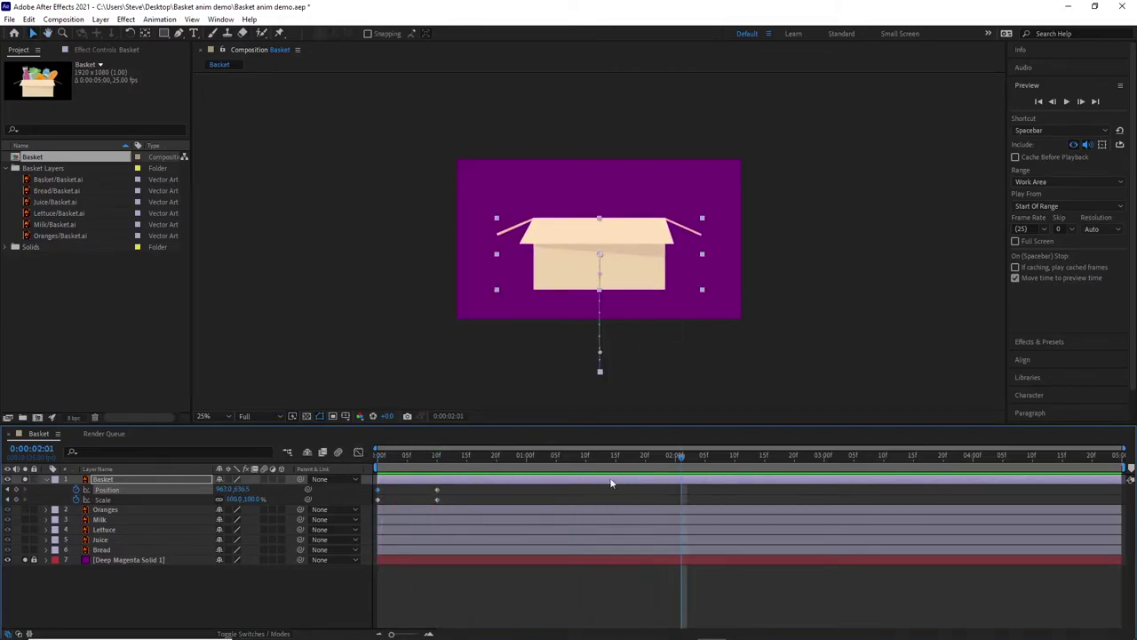
drag(681, 454, 399, 497)
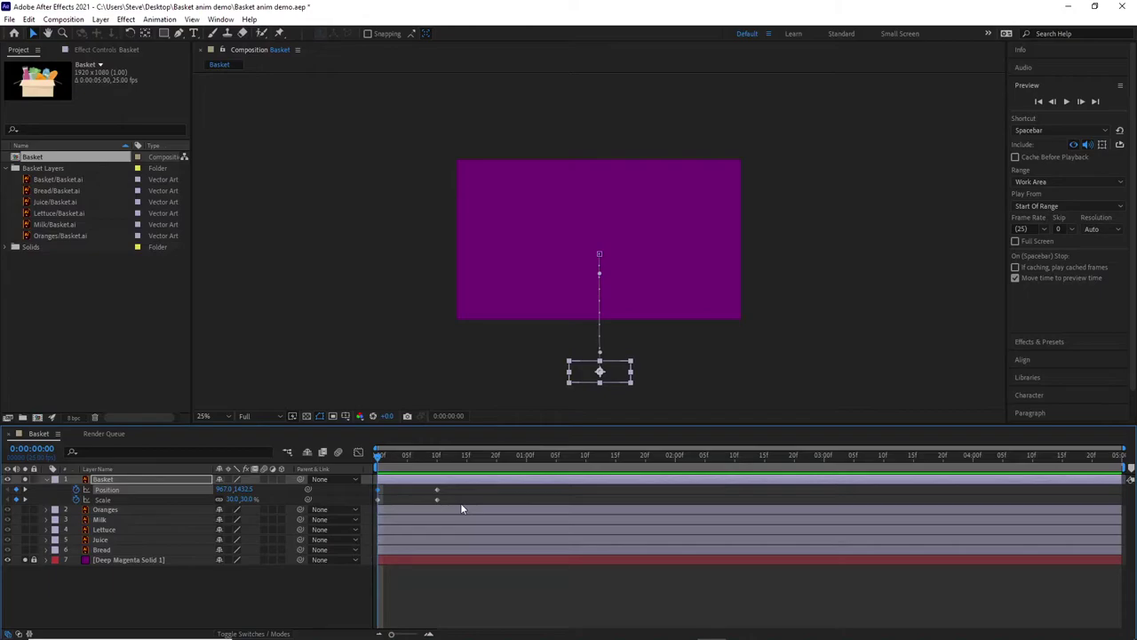
Set the end of the preview work area to 0:00:01:00
drag(378, 455, 515, 460)
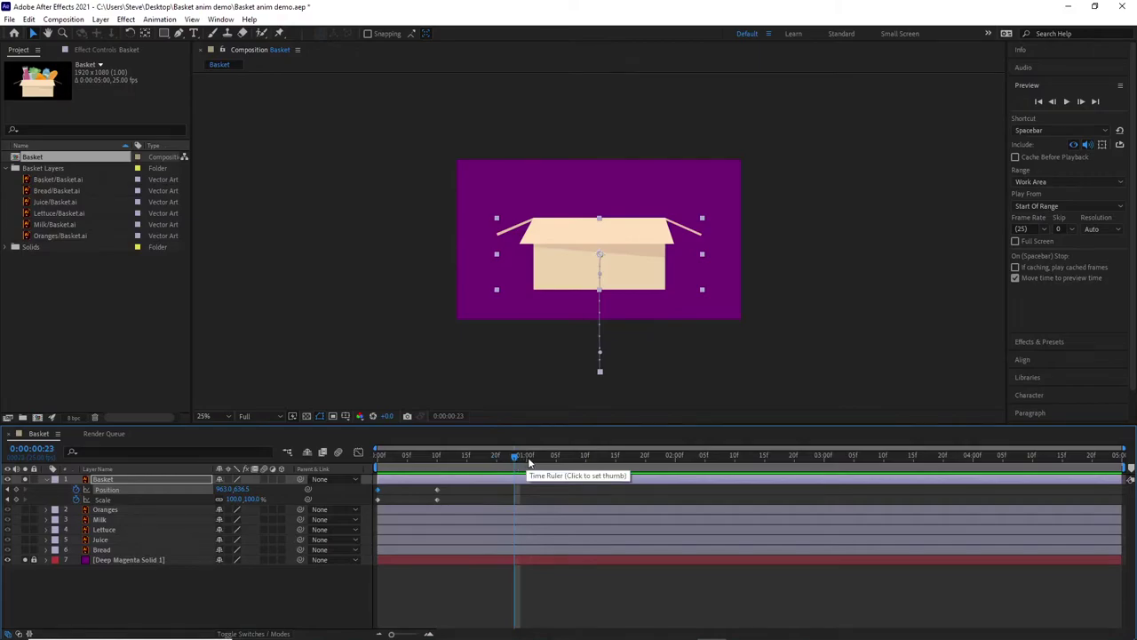
click(522, 458)
click(526, 458)
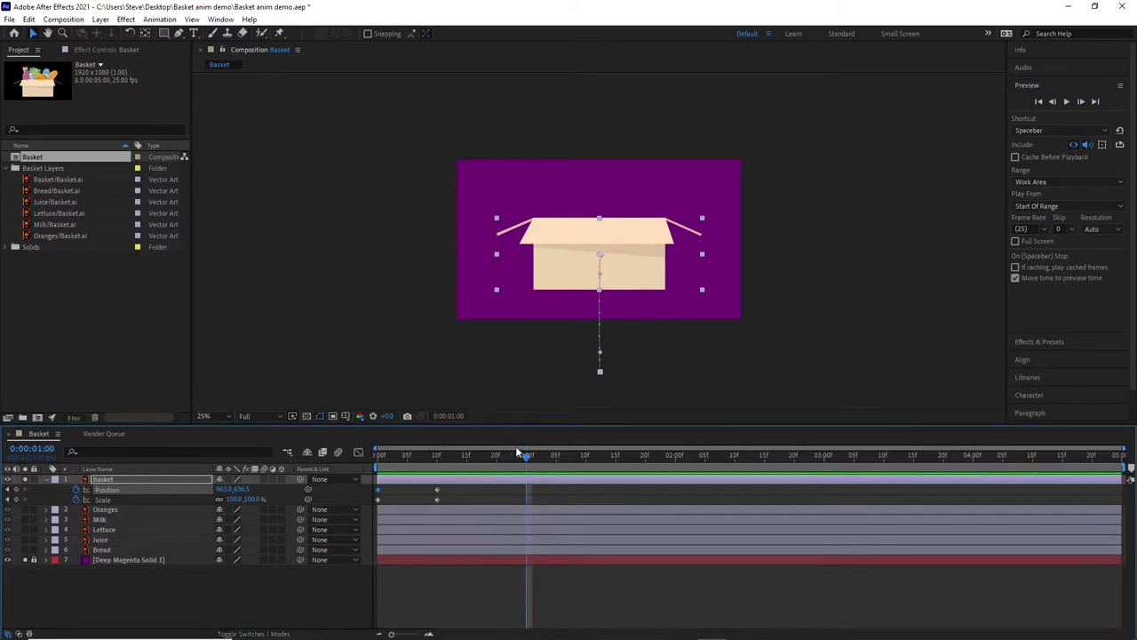
key(n)
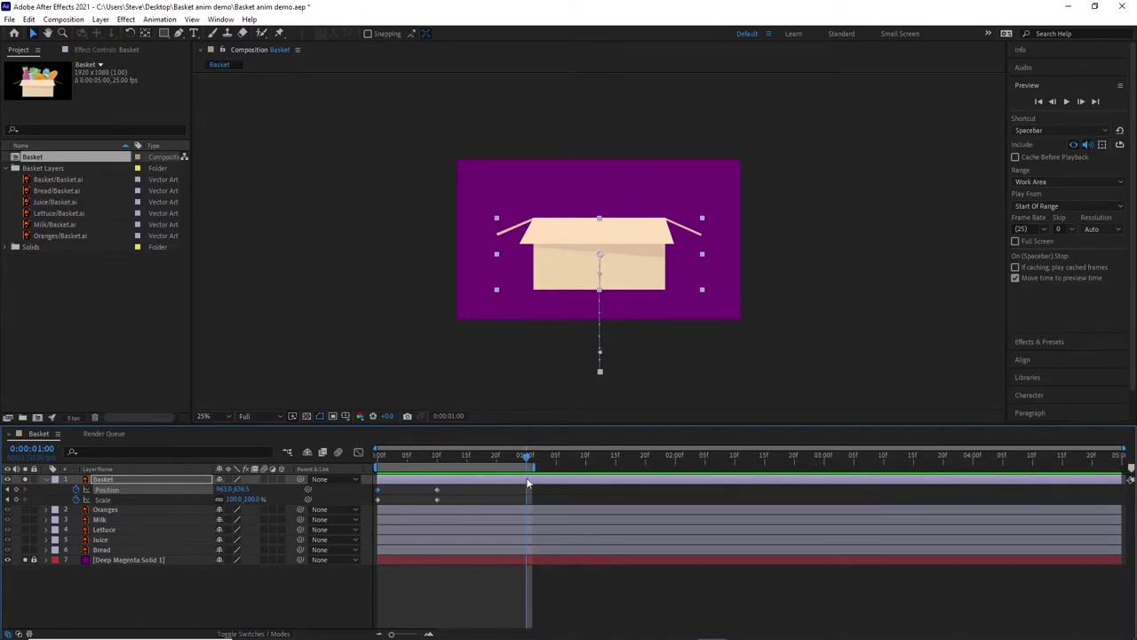
Preview the Basket's entrance animation within the one-second work area
drag(527, 459, 380, 452)
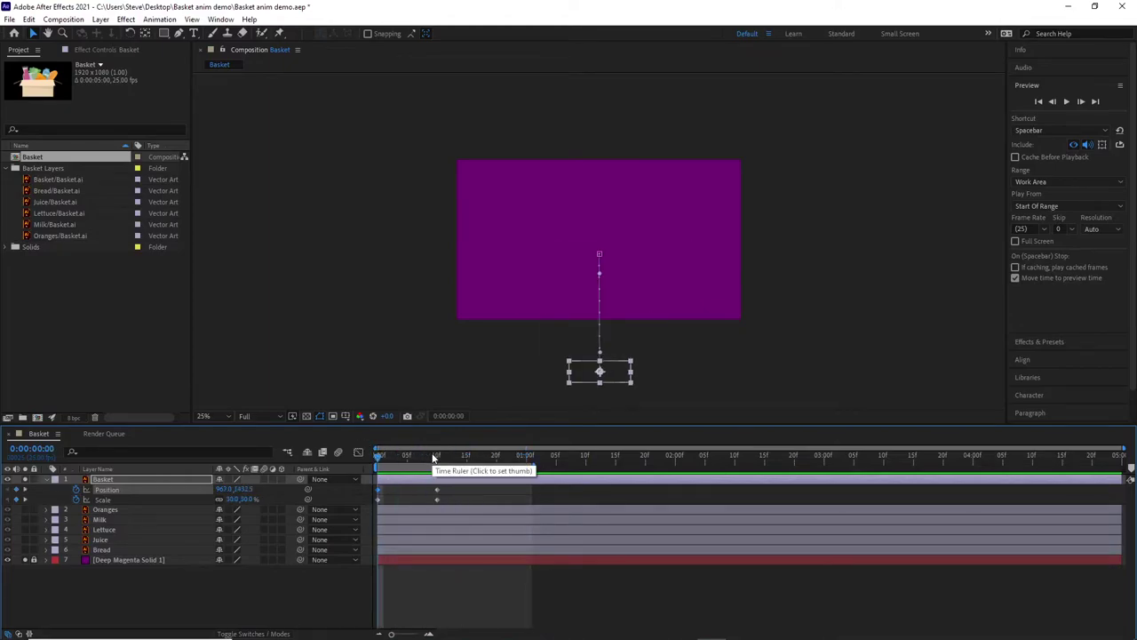
key(space)
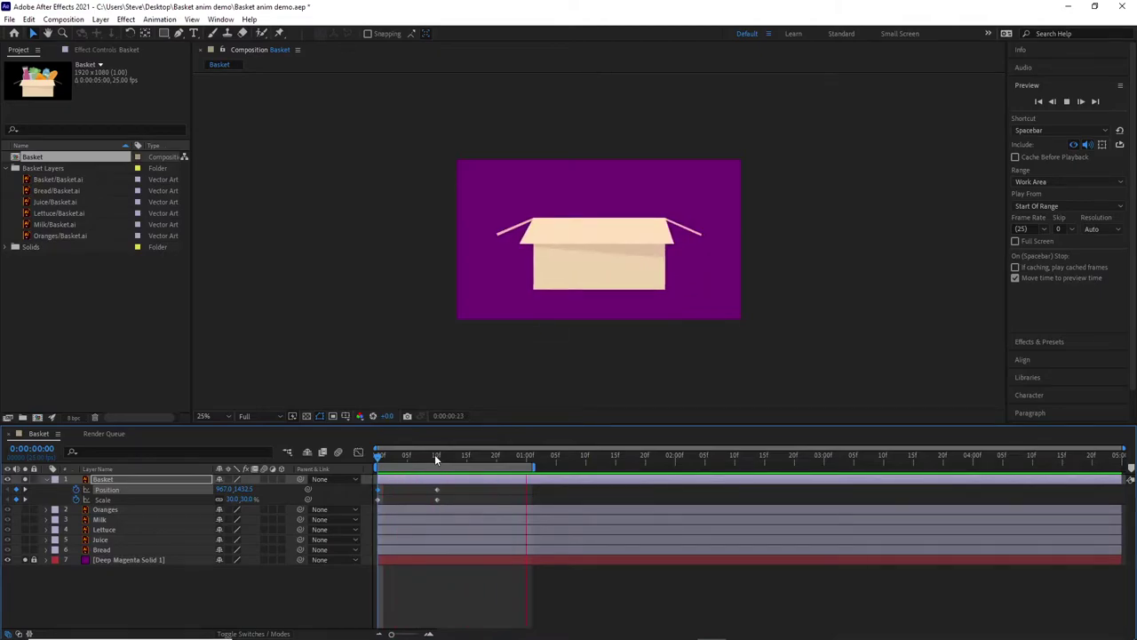
key(space)
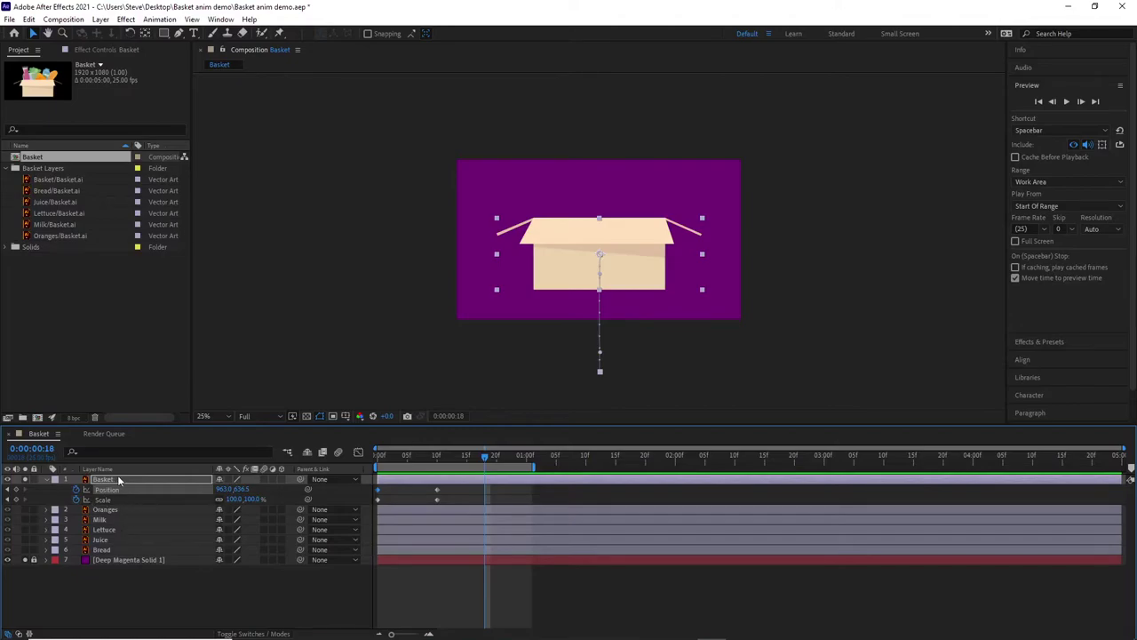
Collapse the Basket layer and reveal only its keyframed properties again
click(47, 479)
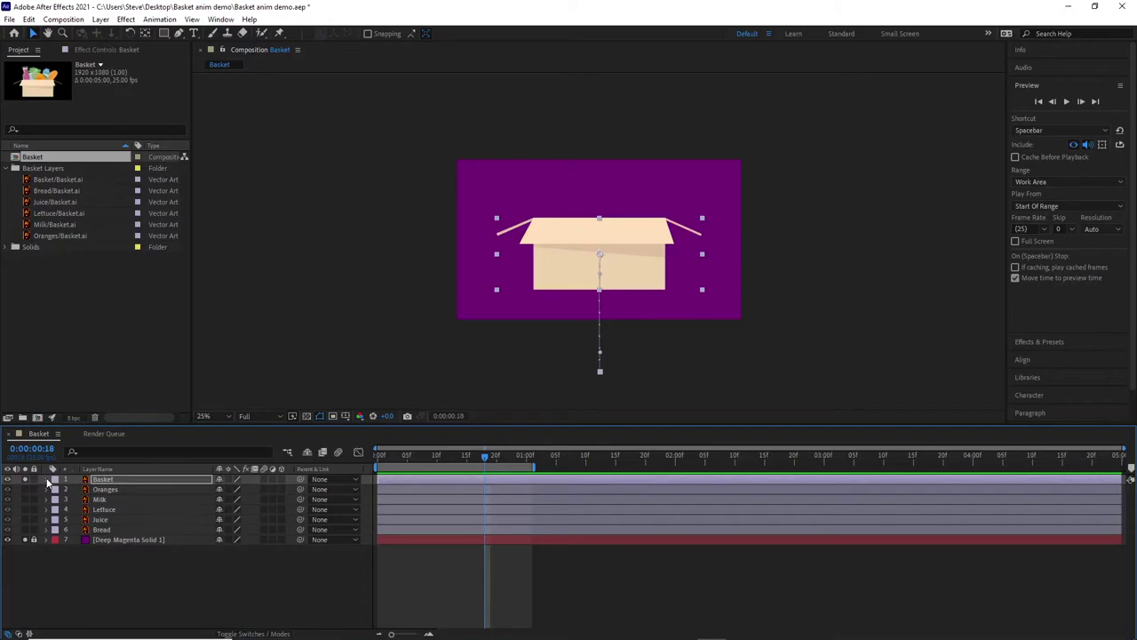
click(102, 480)
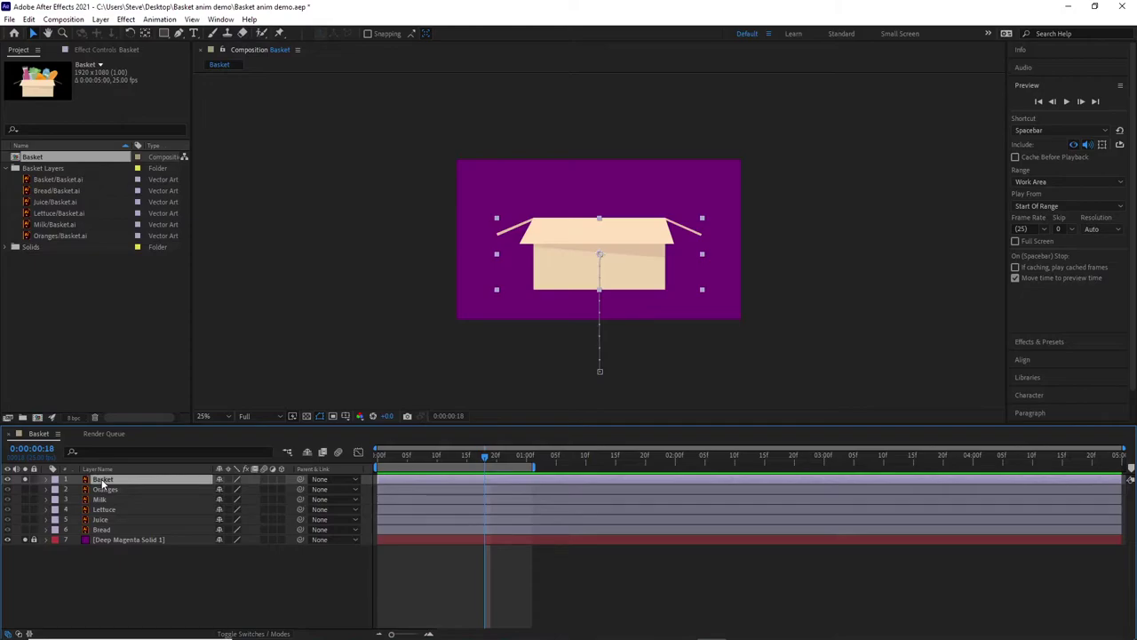
key(u)
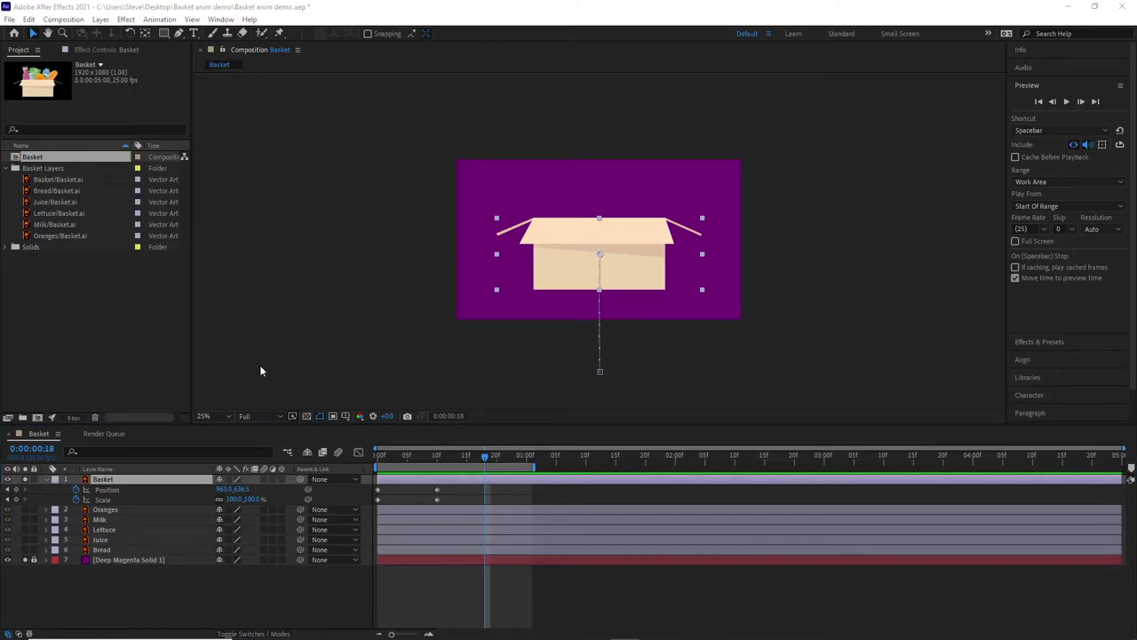
Add Position and Rotation keyframes to the Oranges layer at 0:00:00:10
click(112, 512)
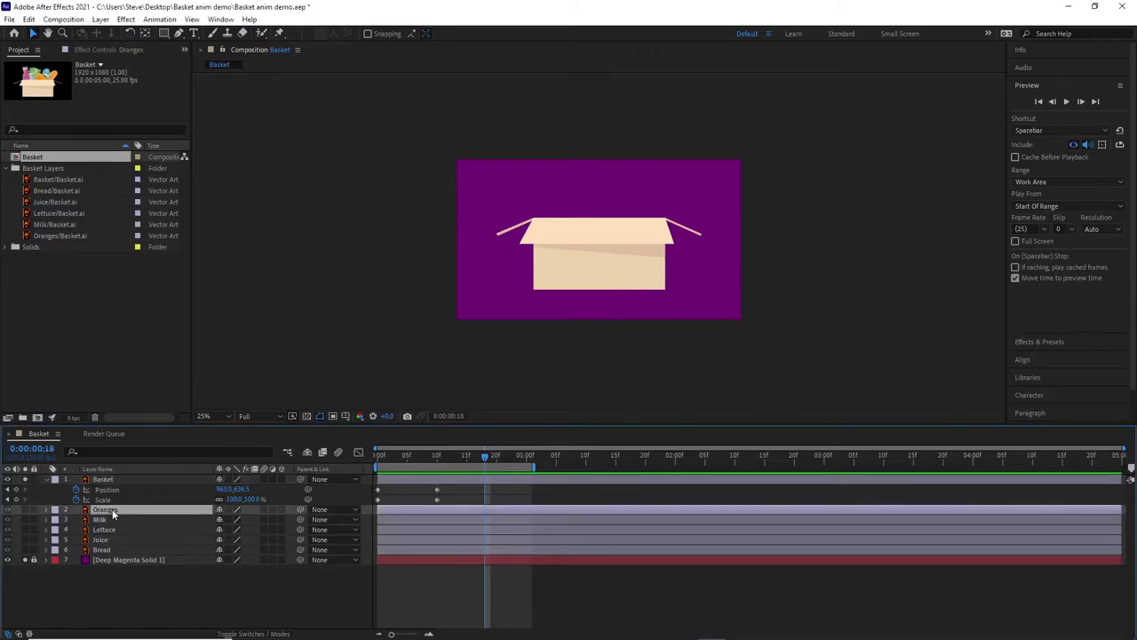
key(p)
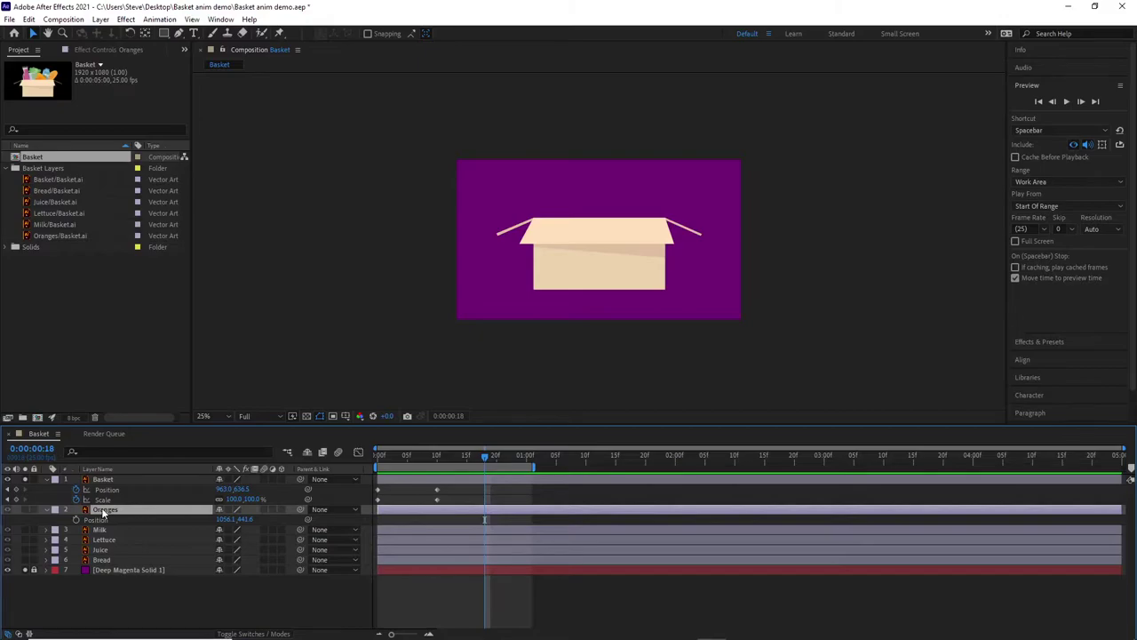
key(shift+r)
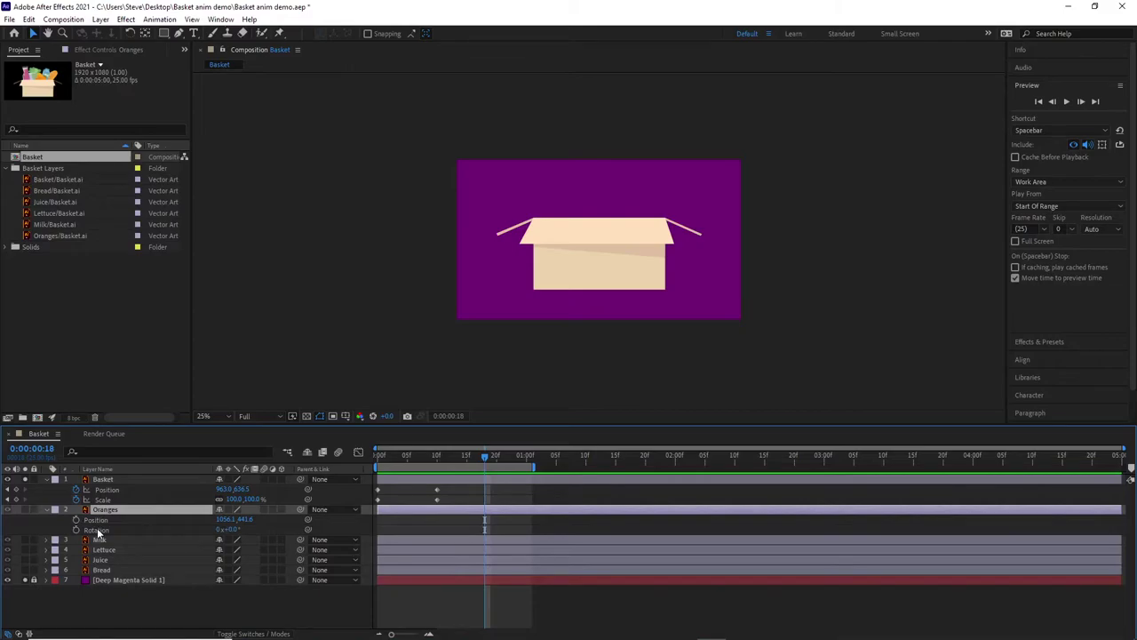
drag(485, 461, 437, 469)
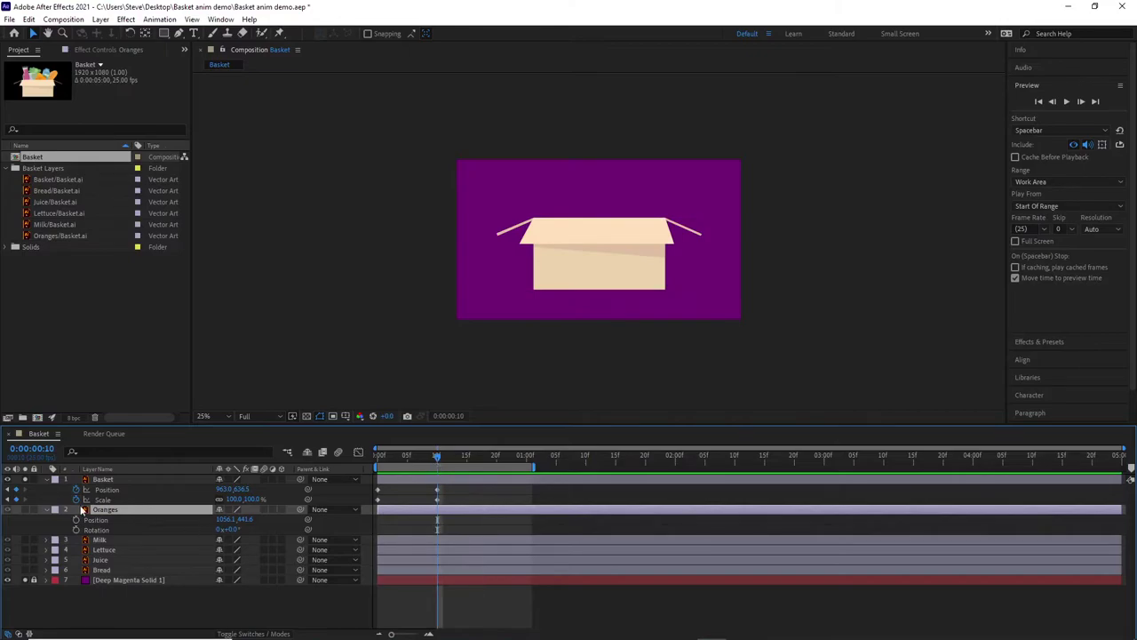
click(76, 519)
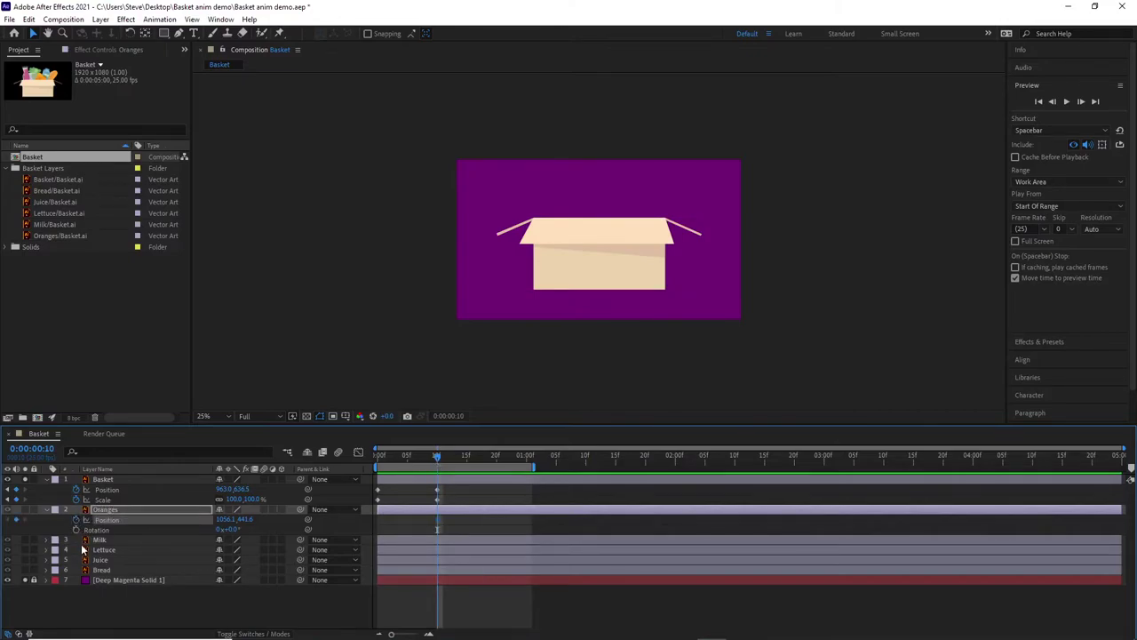
click(76, 529)
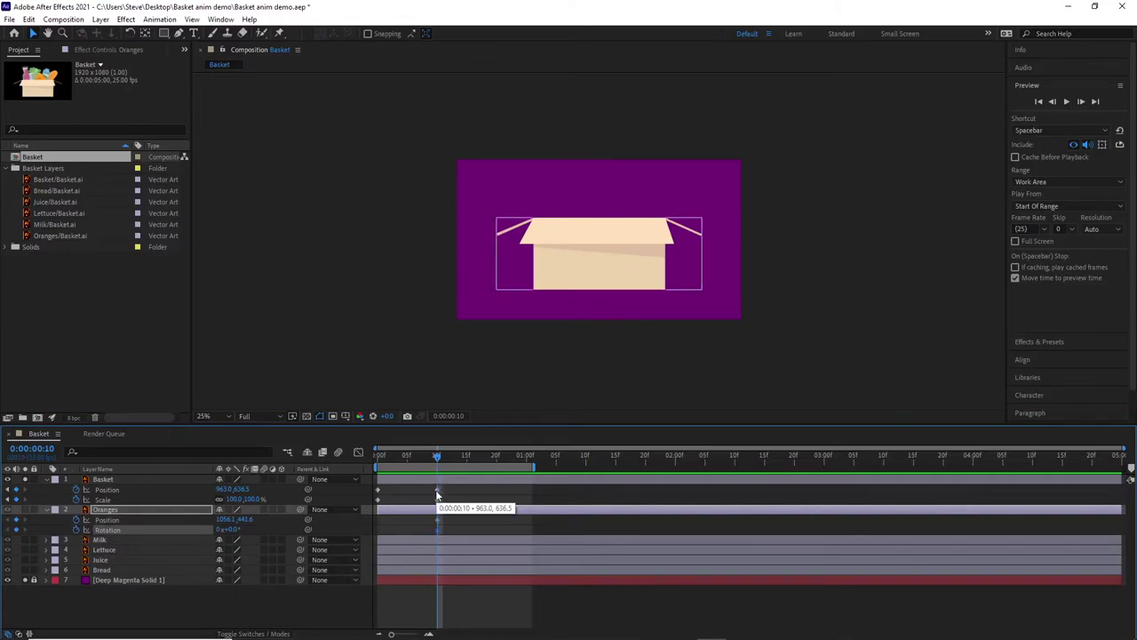
Solo the Oranges layer and move it to the composition's upper-right edge, about 1428, 54, at 0:00:00:00
drag(438, 453, 367, 458)
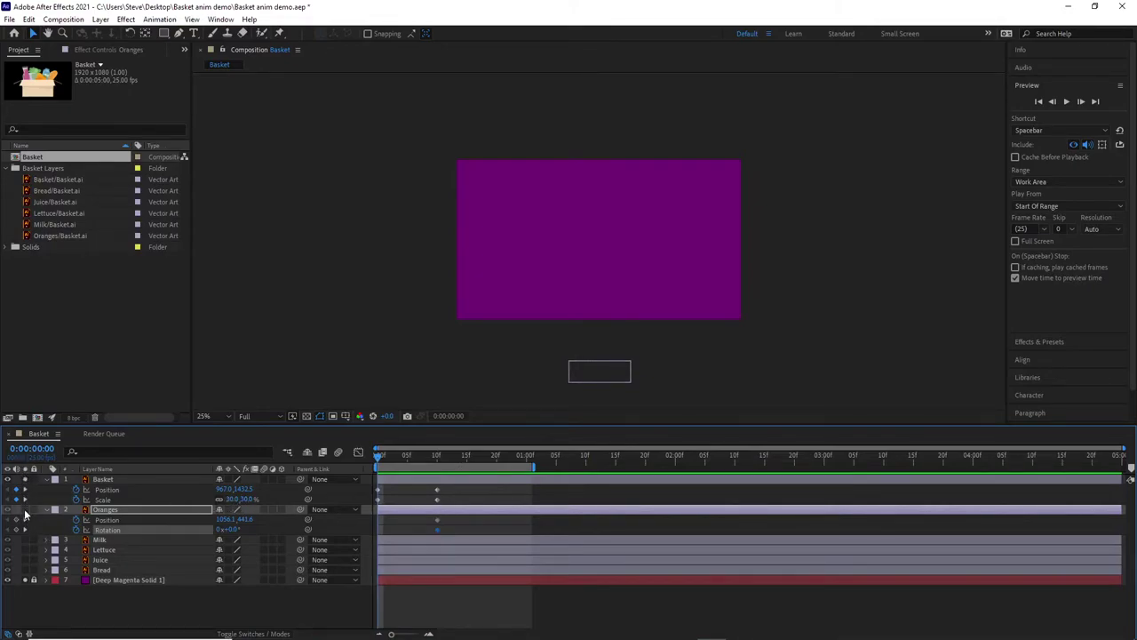
click(25, 479)
click(25, 511)
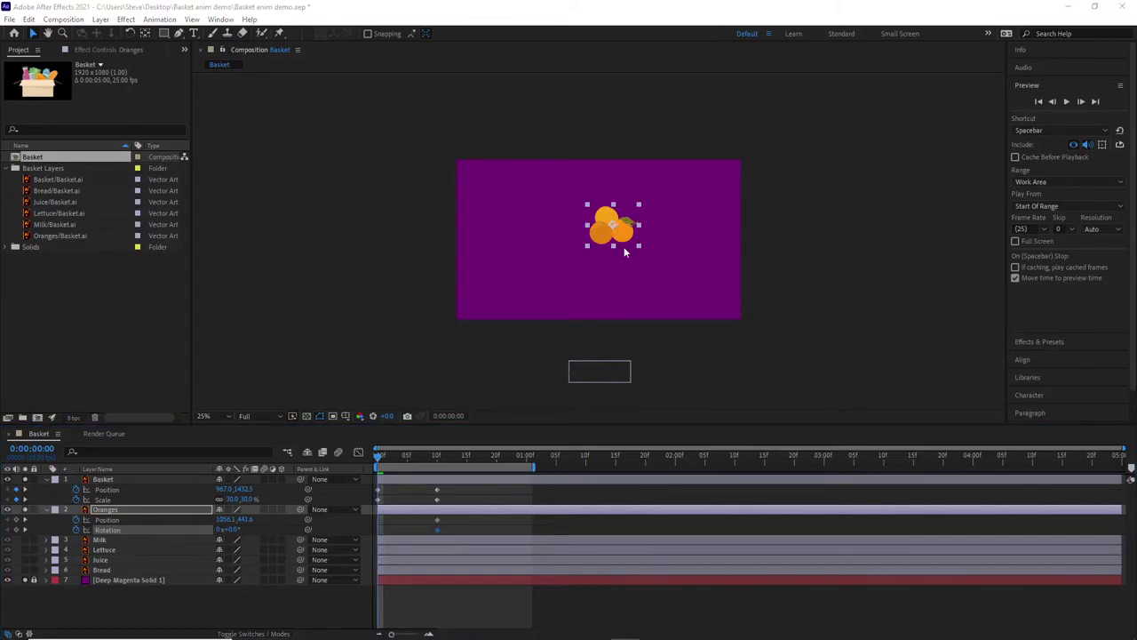
drag(627, 233, 685, 176)
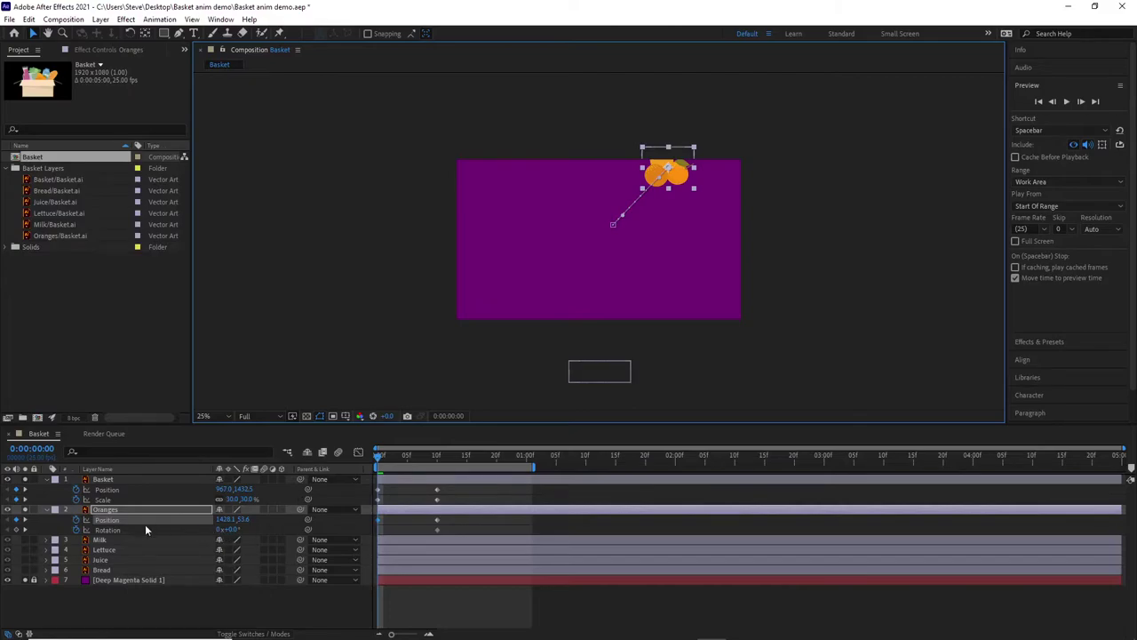
Set the Oranges layer's Rotation to 90° at 0:00:00:00 and scrub through the resulting motion
click(231, 530)
click(231, 530)
text(90)
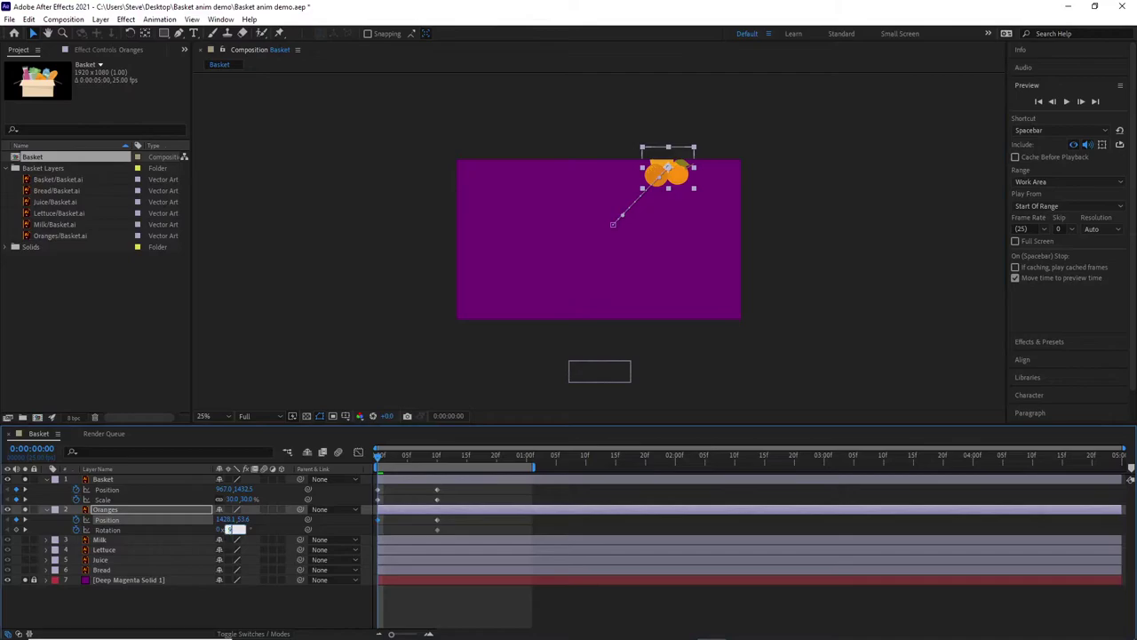
key(Return)
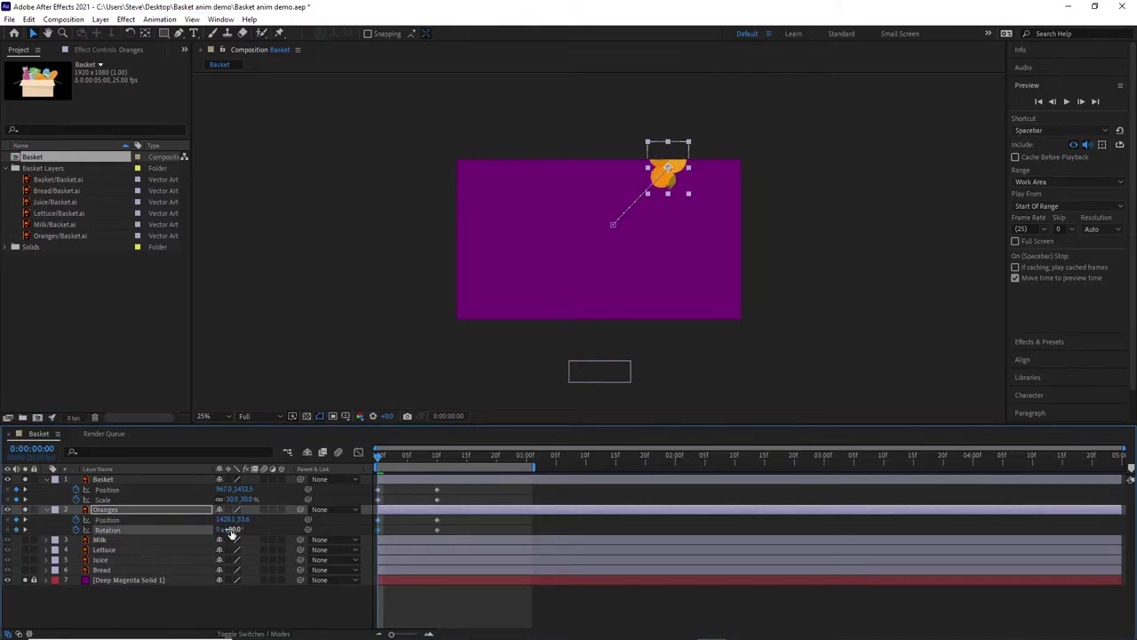
drag(377, 456, 357, 468)
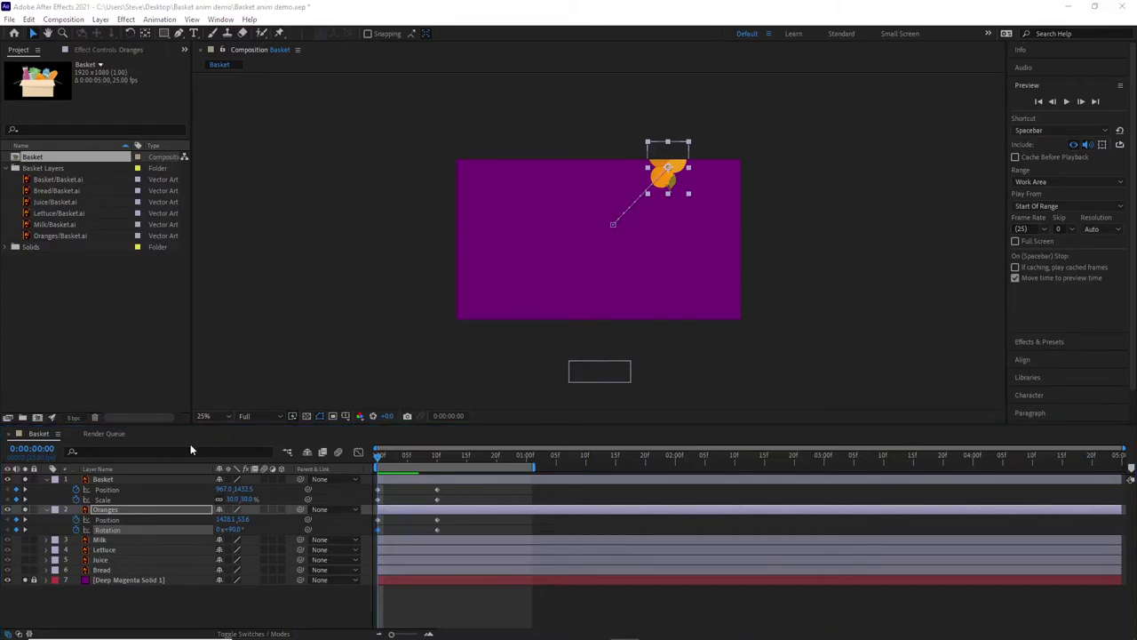
Solo the Milk layer and add Scale and Rotation keyframes to it at 0:00:00:10
click(27, 544)
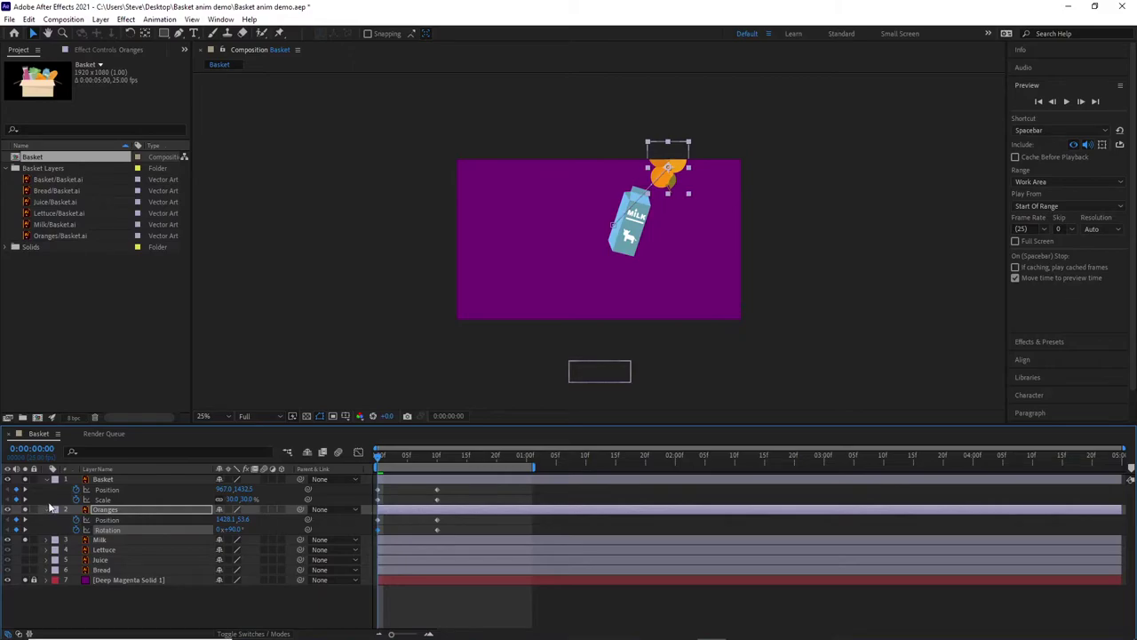
click(113, 541)
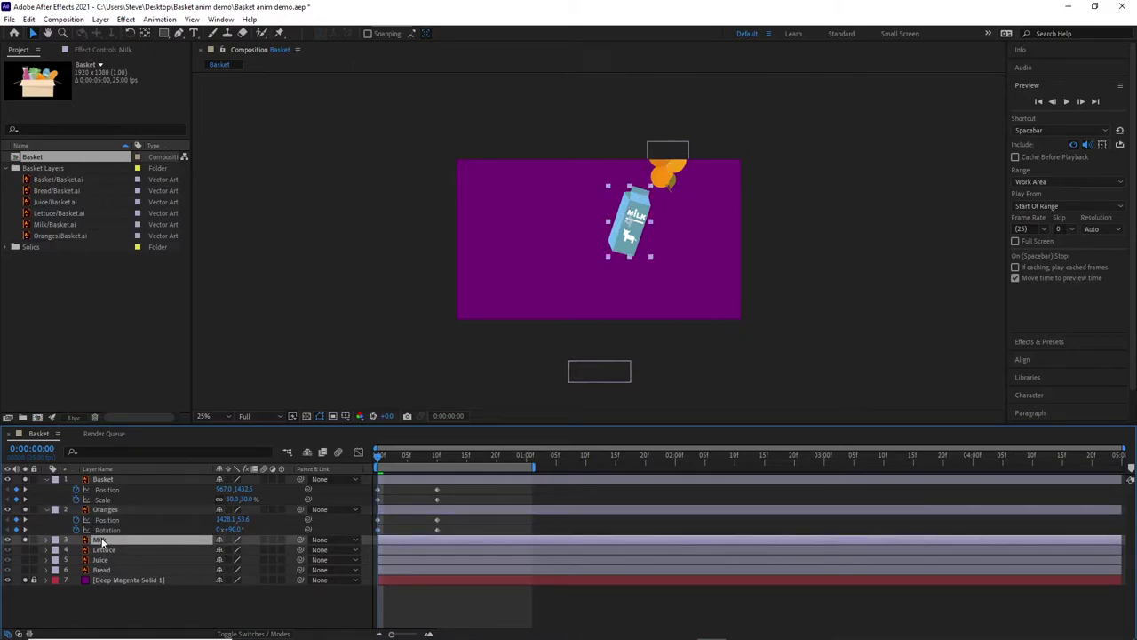
key(s)
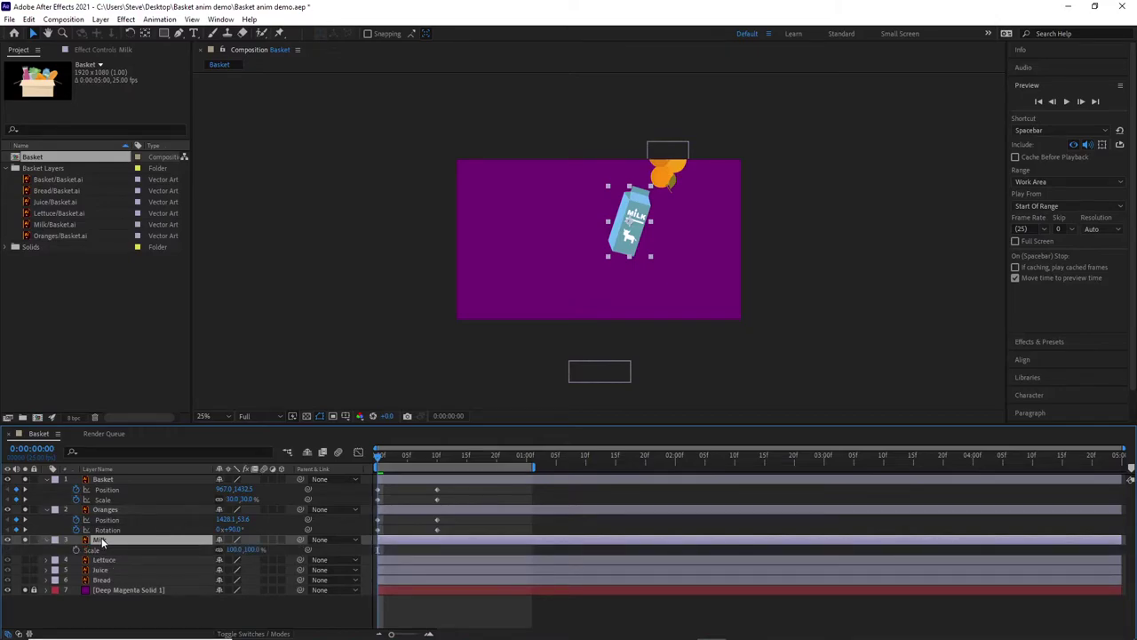
key(shift+r)
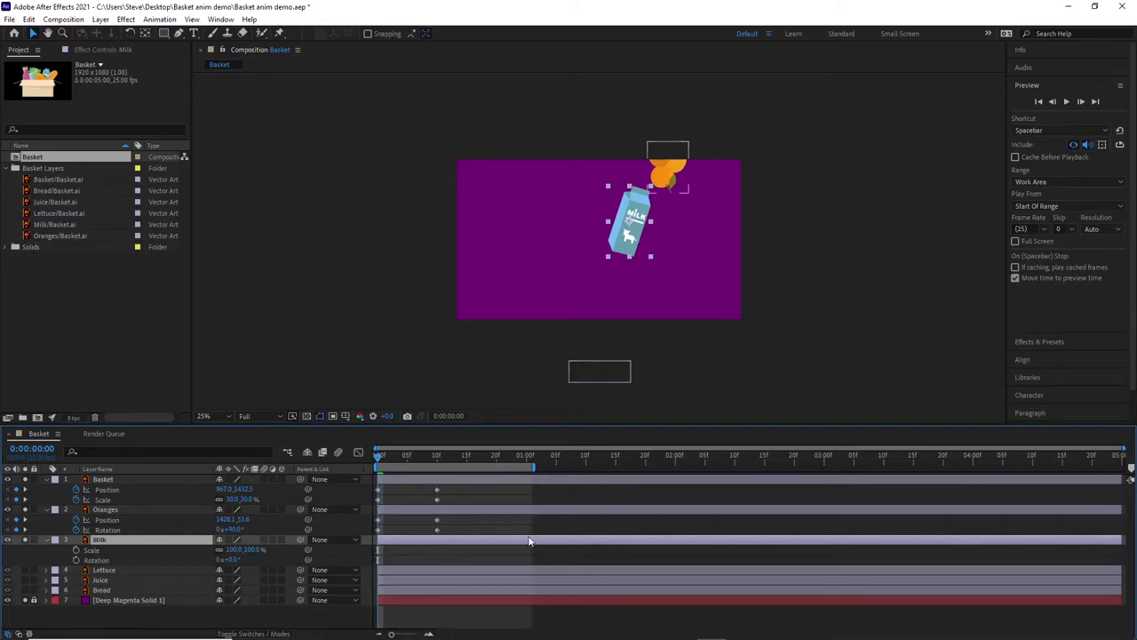
drag(376, 454, 436, 467)
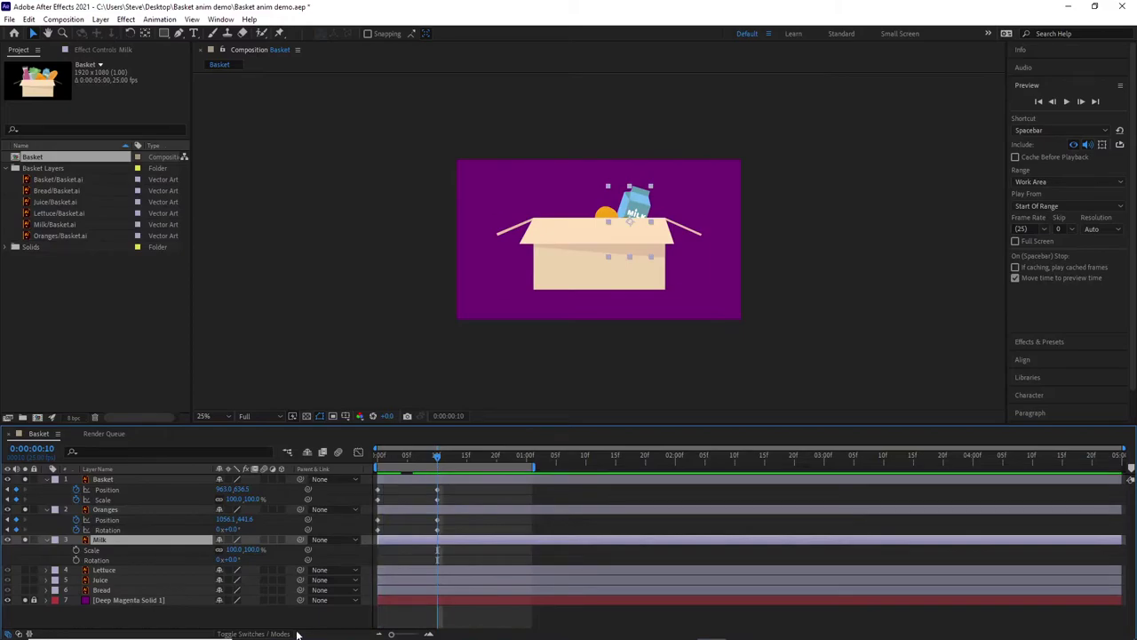
click(76, 551)
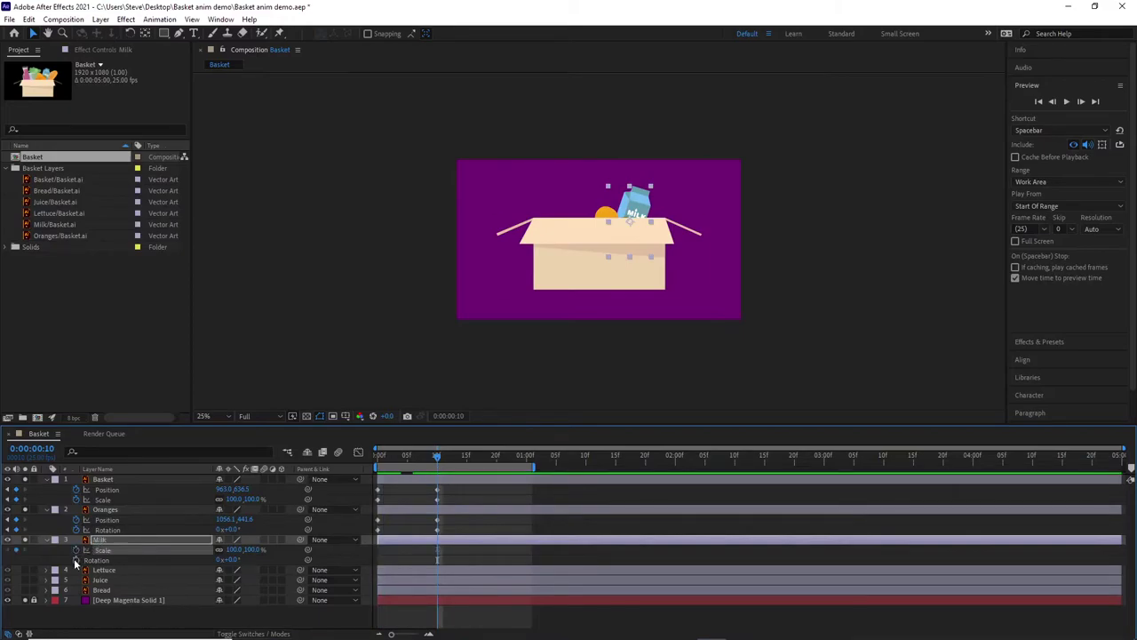
click(76, 561)
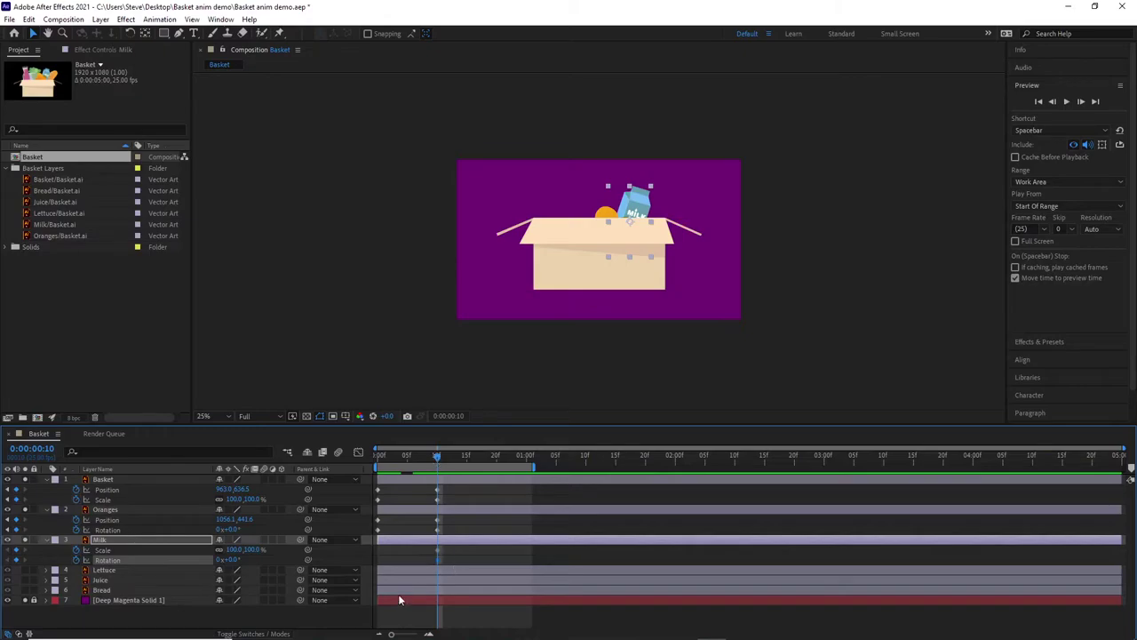
Move the Milk layer's anchor point to the lower-right corner of its bounding box and check it at 0:00:00:10
drag(437, 457, 380, 457)
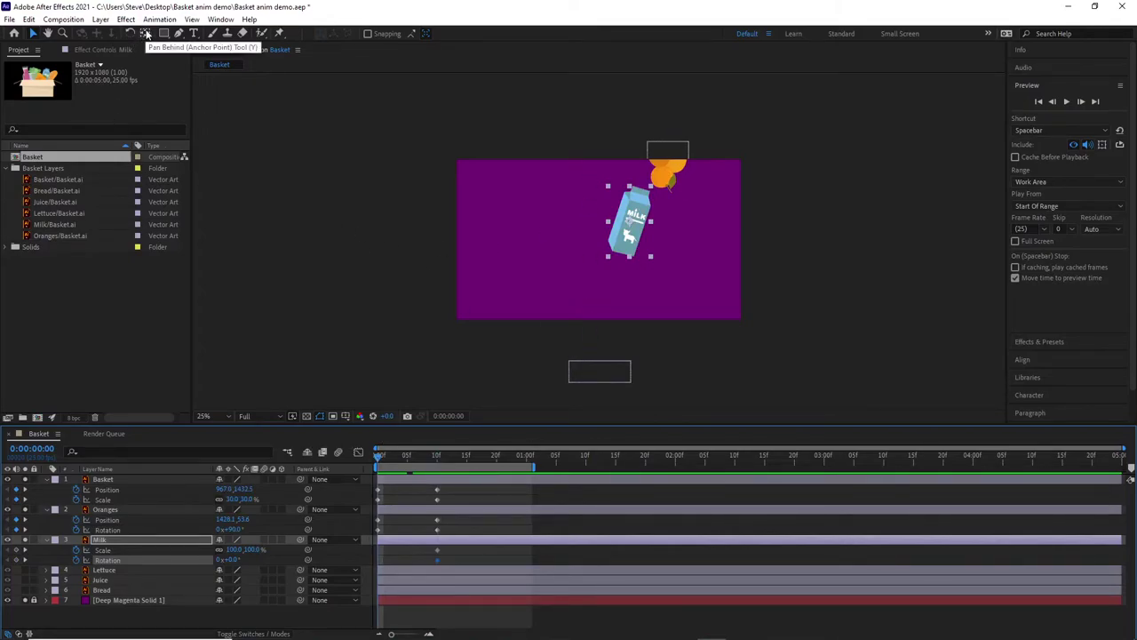
click(144, 538)
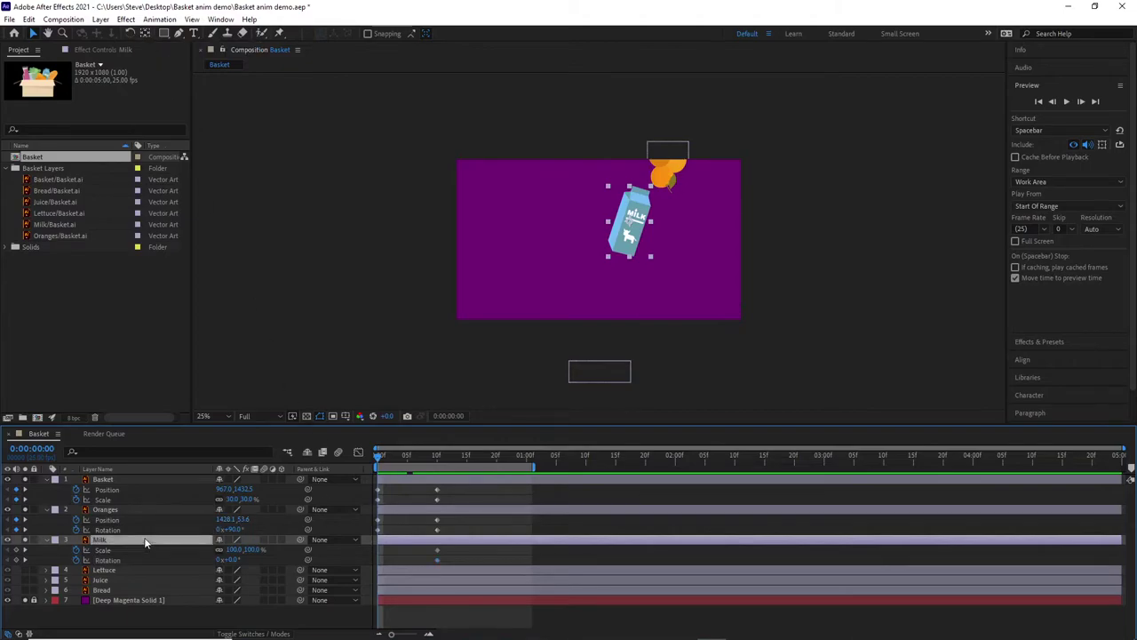
click(145, 34)
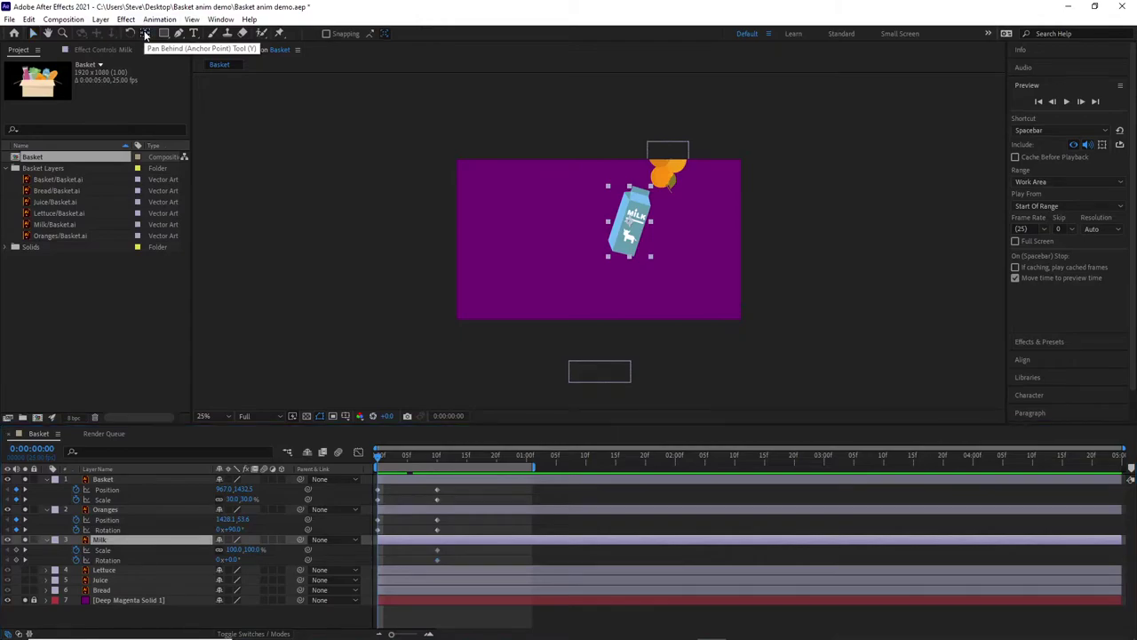
click(636, 229)
drag(636, 229, 652, 256)
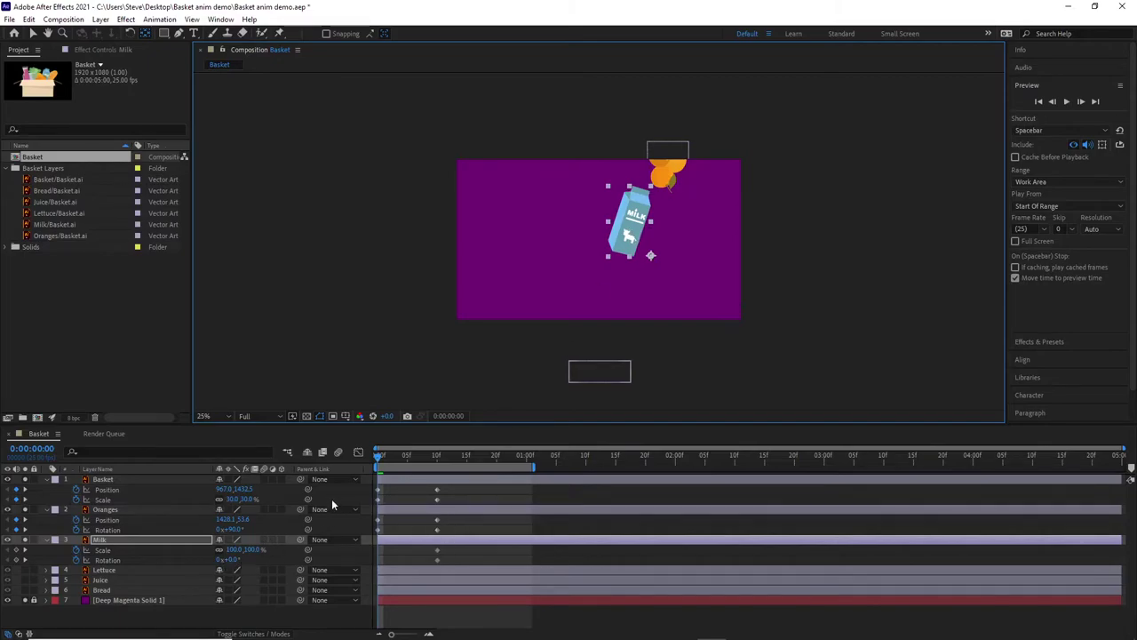
drag(377, 453, 436, 478)
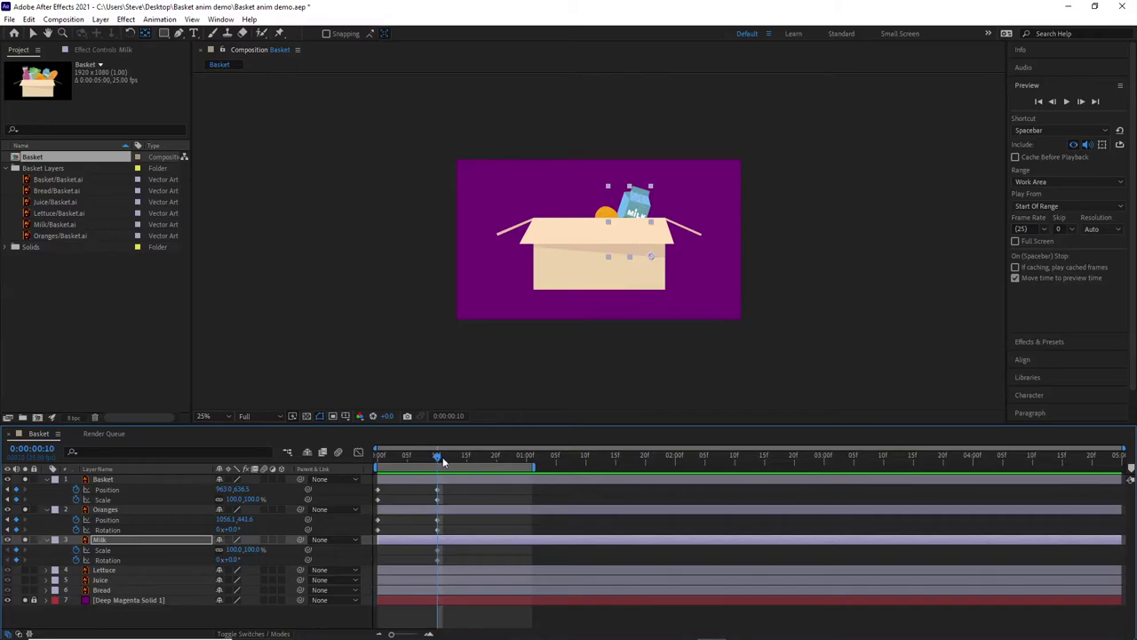
drag(437, 458, 335, 469)
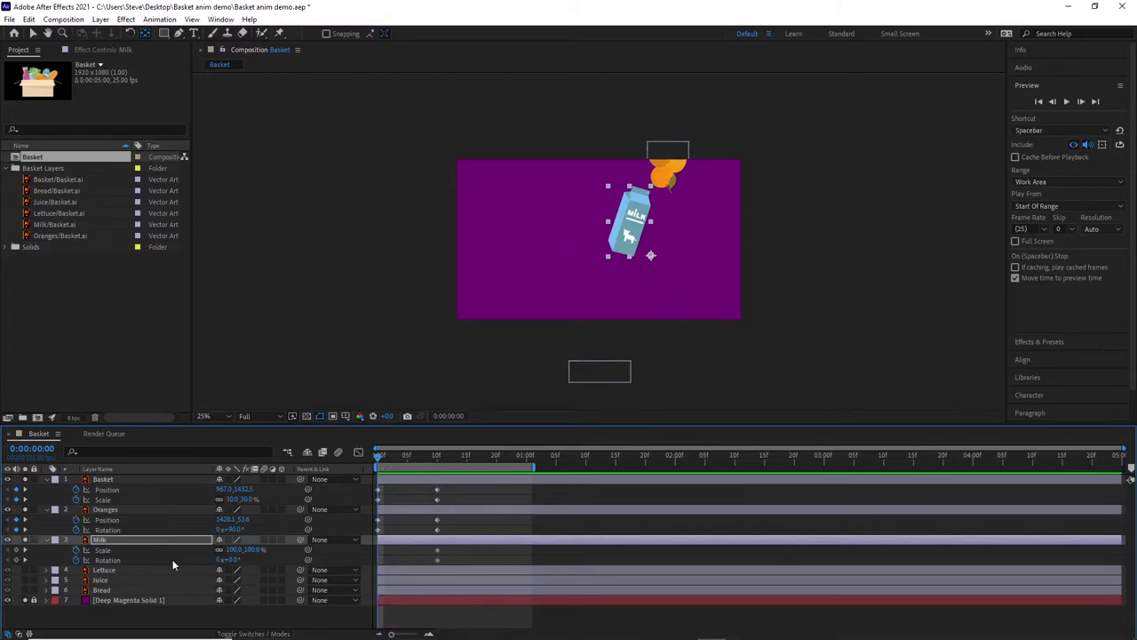
Set the Milk layer's Rotation to 90° and Scale to 0% at 0:00:00:00, then scrub through the animation
click(235, 560)
text(90)
key(Return)
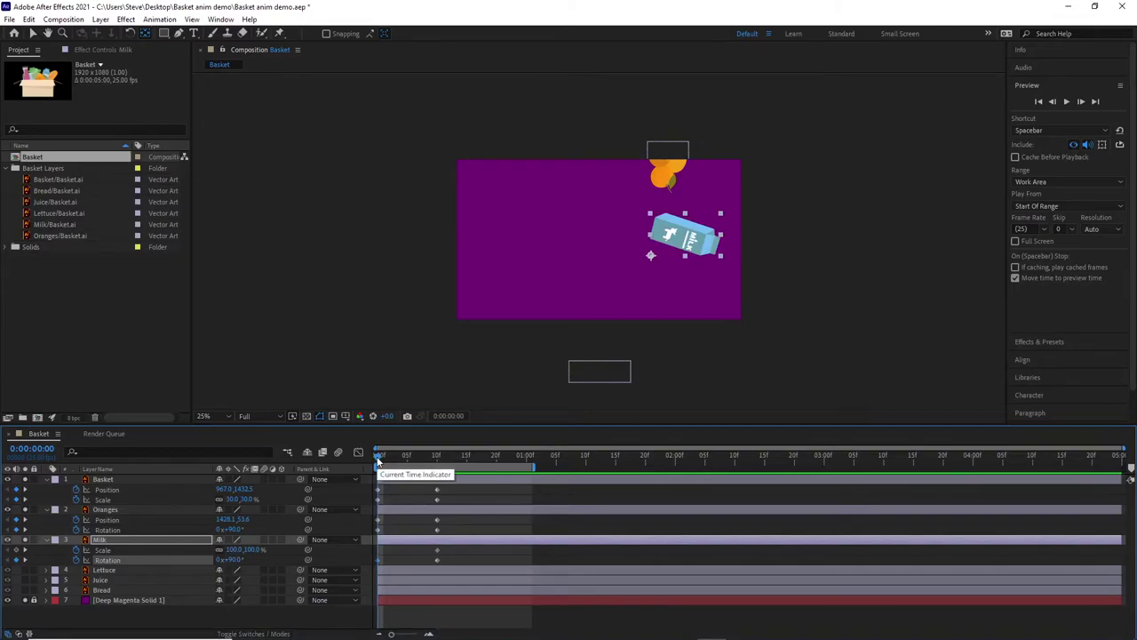
click(236, 551)
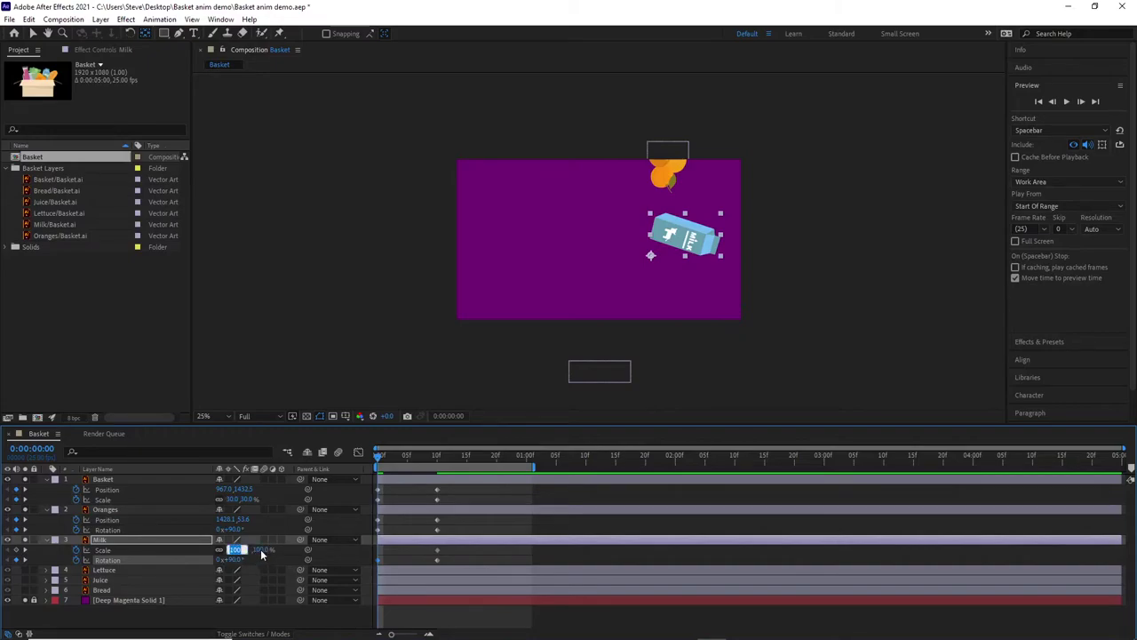
text(0)
key(Return)
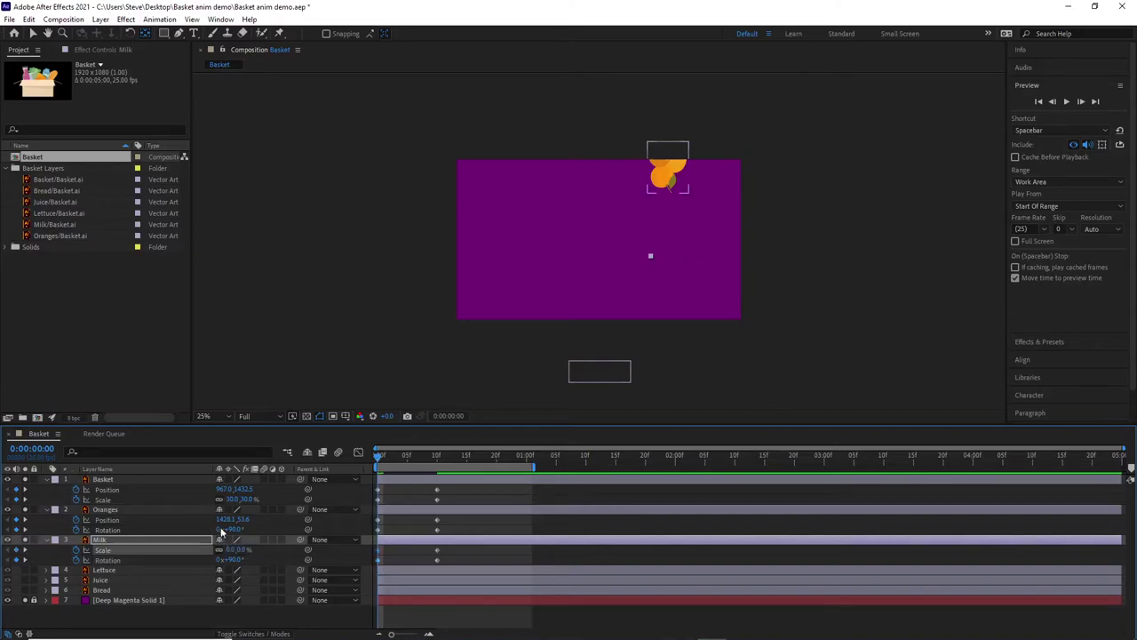
mouse_move(375, 456)
mouse_down()
mouse_move(451, 460)
mouse_move(379, 468)
mouse_up()
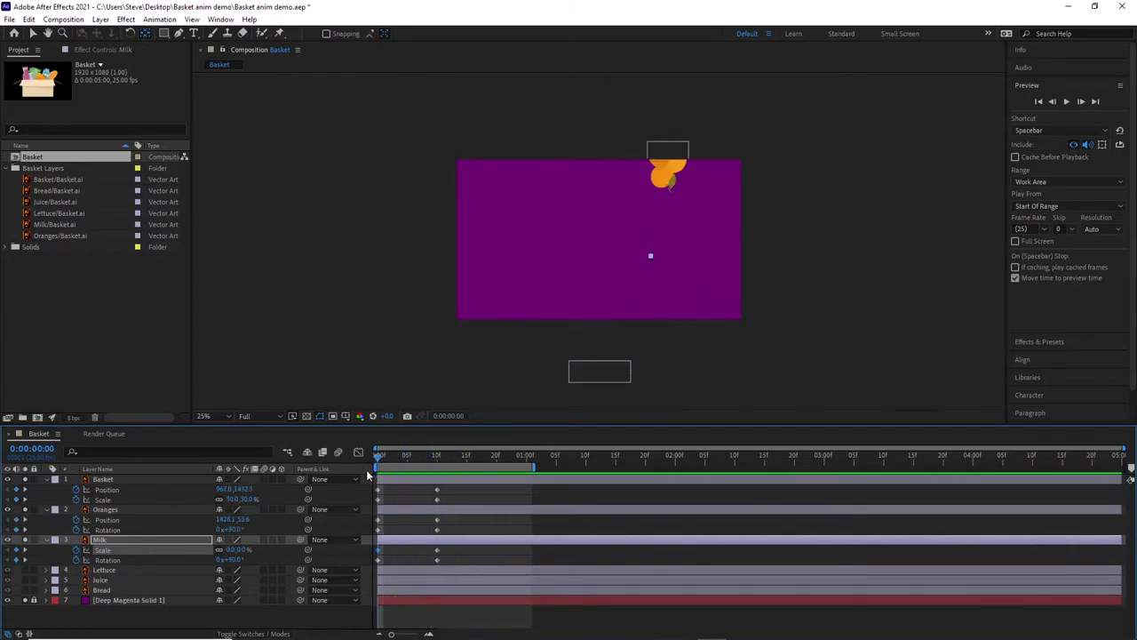
Solo the Lettuce layer and add an Opacity keyframe of 0% to it at 0:00:00:00
click(109, 572)
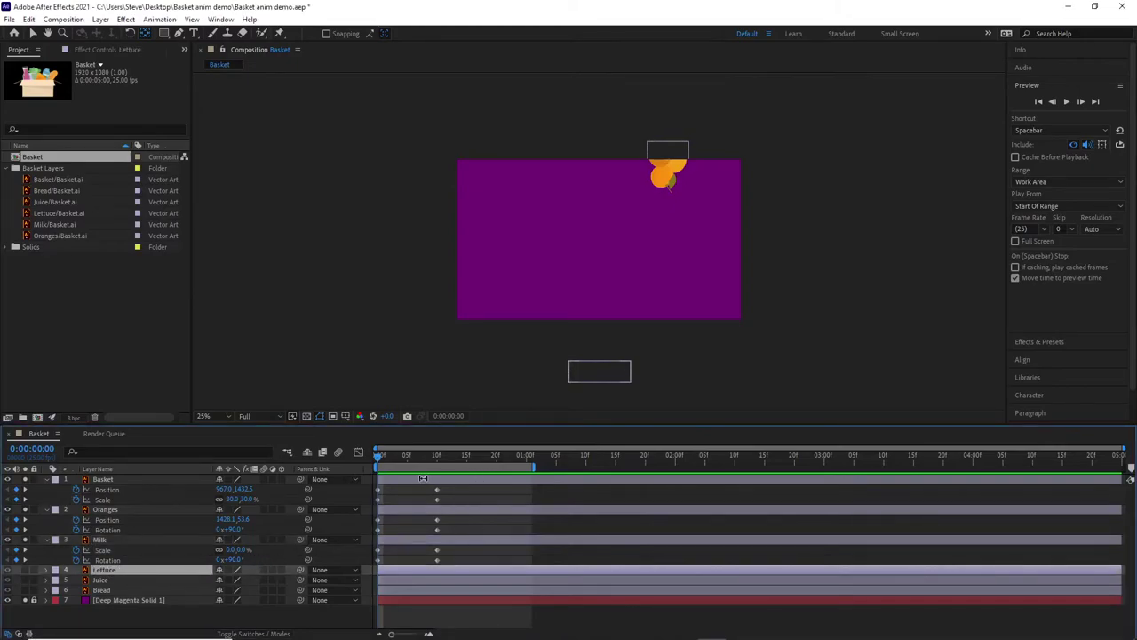
mouse_move(379, 456)
mouse_down()
mouse_move(389, 456)
mouse_move(362, 462)
mouse_up()
click(28, 574)
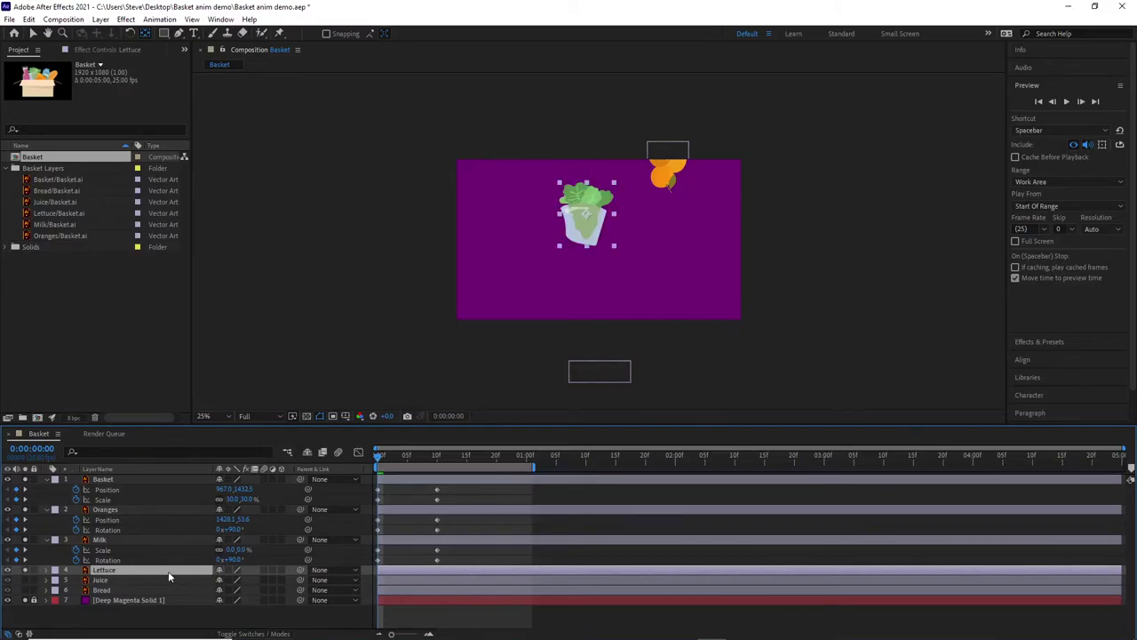
key(t)
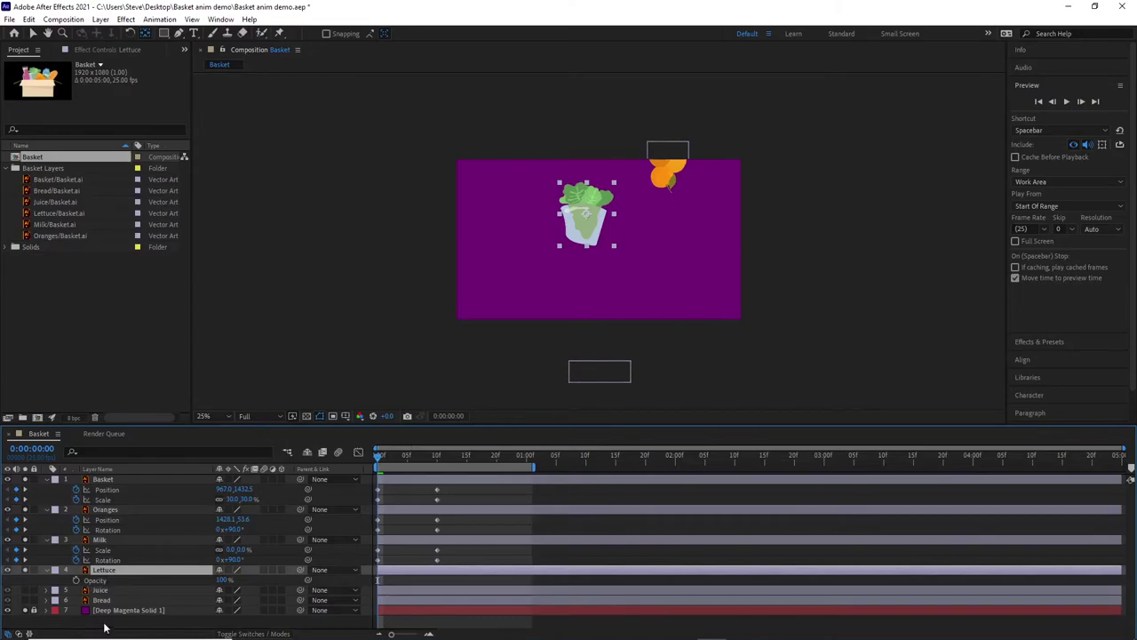
click(76, 580)
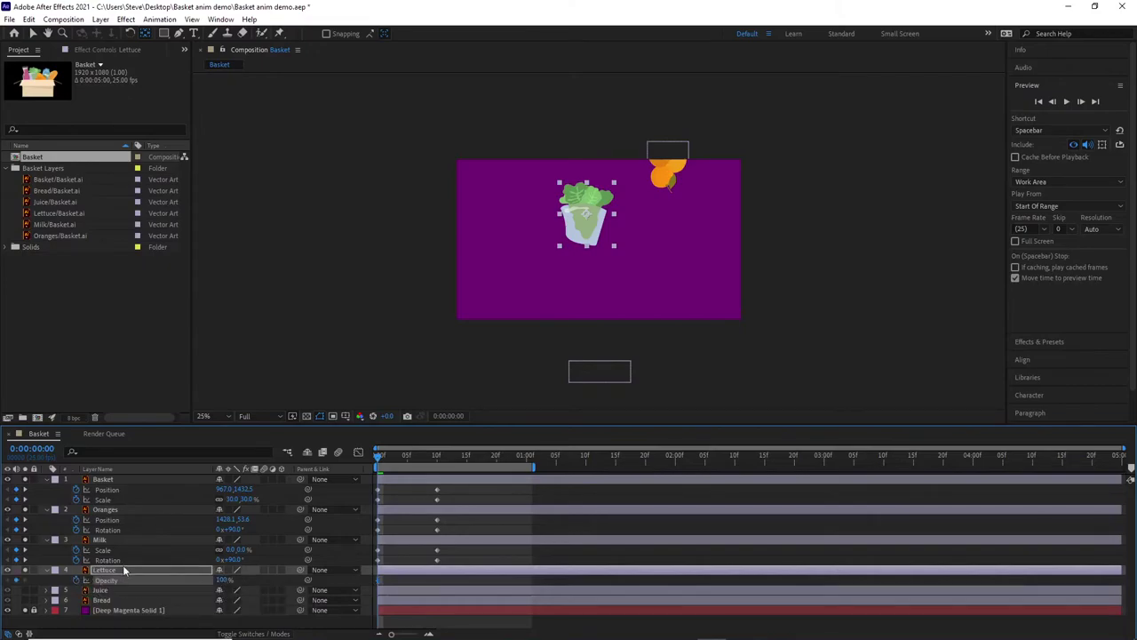
drag(223, 580, 204, 582)
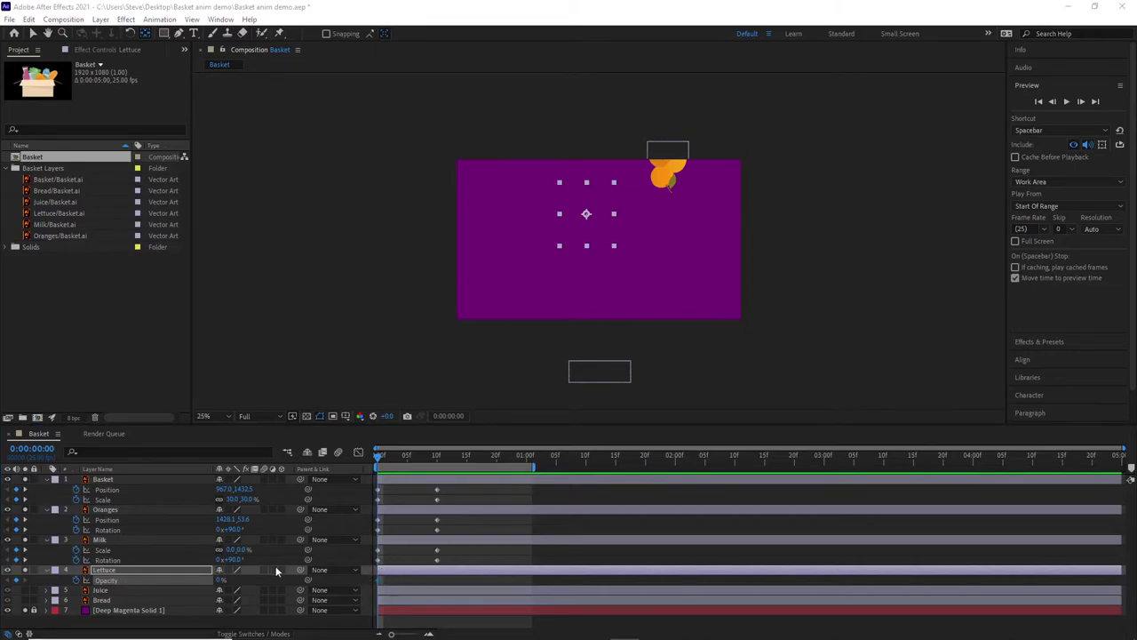
key(Return)
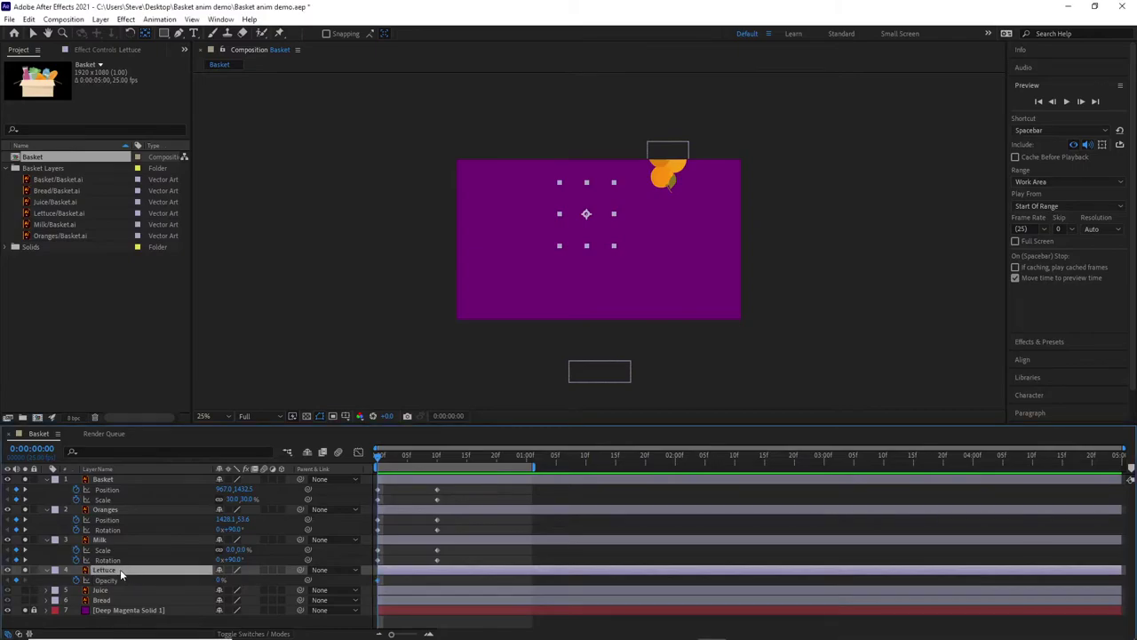
Show the Lettuce layer's Scale alongside its Opacity and add a Scale keyframe at 0:00:00:10
key(s)
key(shift+t)
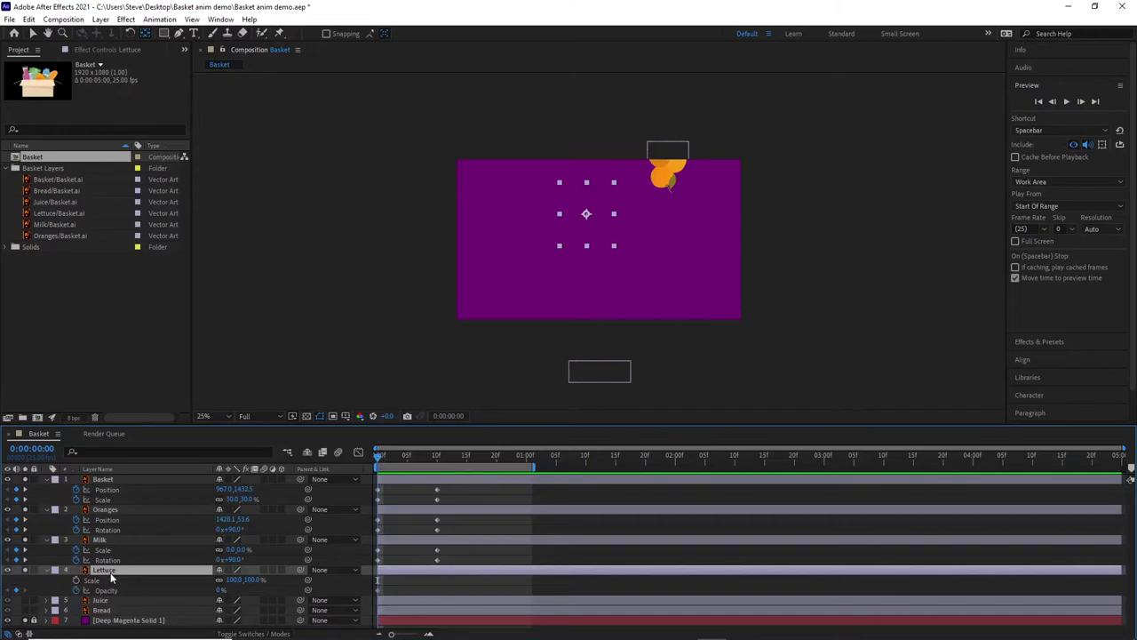
click(44, 570)
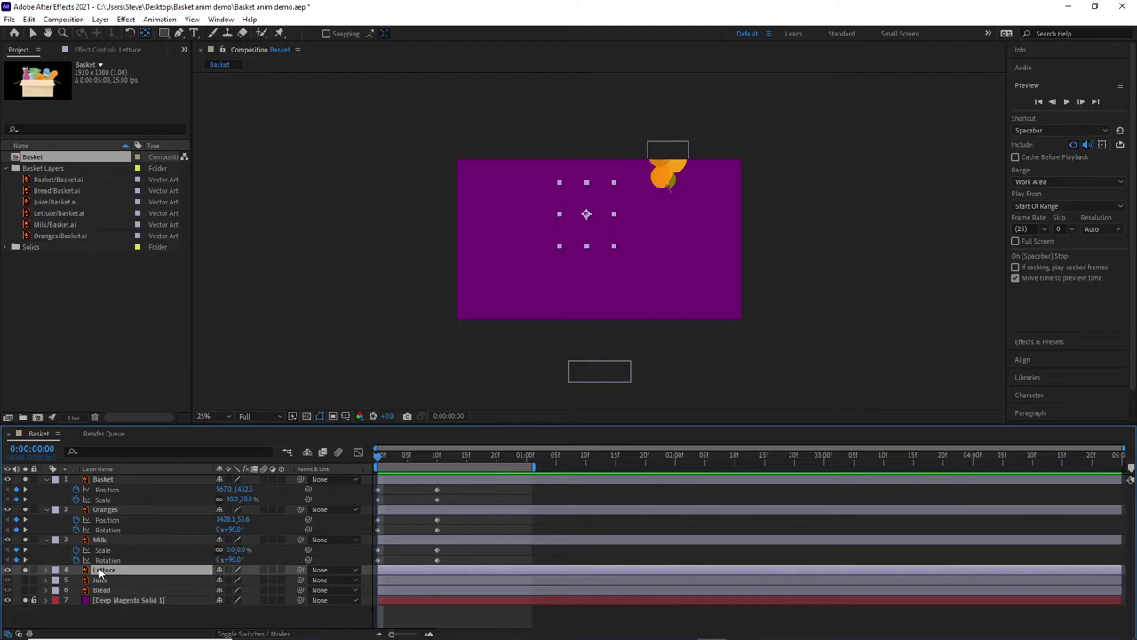
key(s)
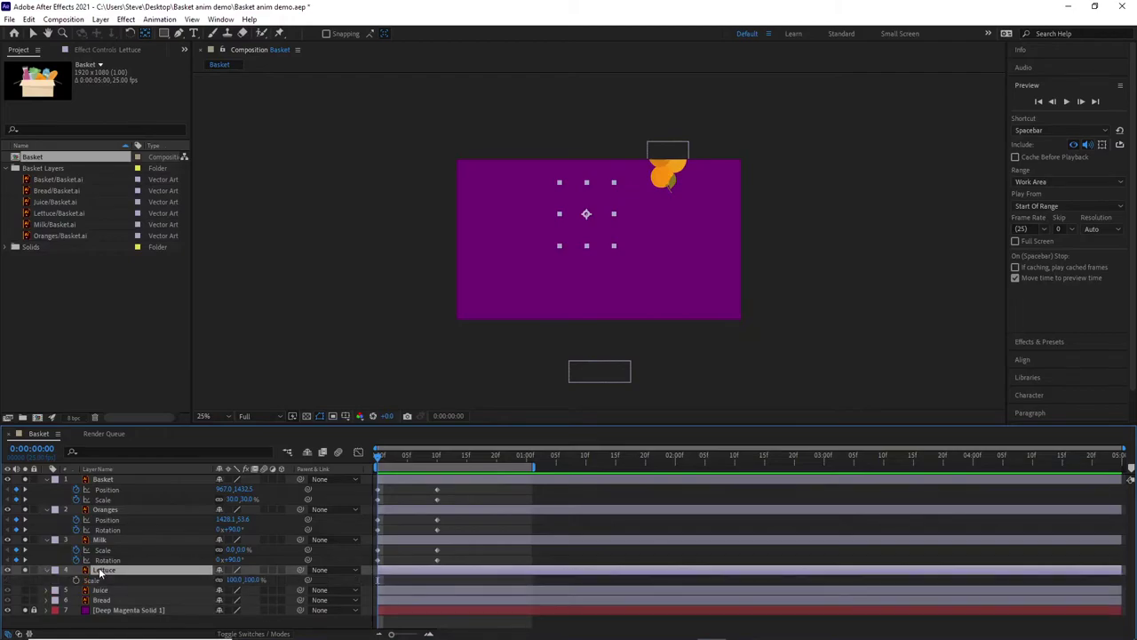
key(shift+t)
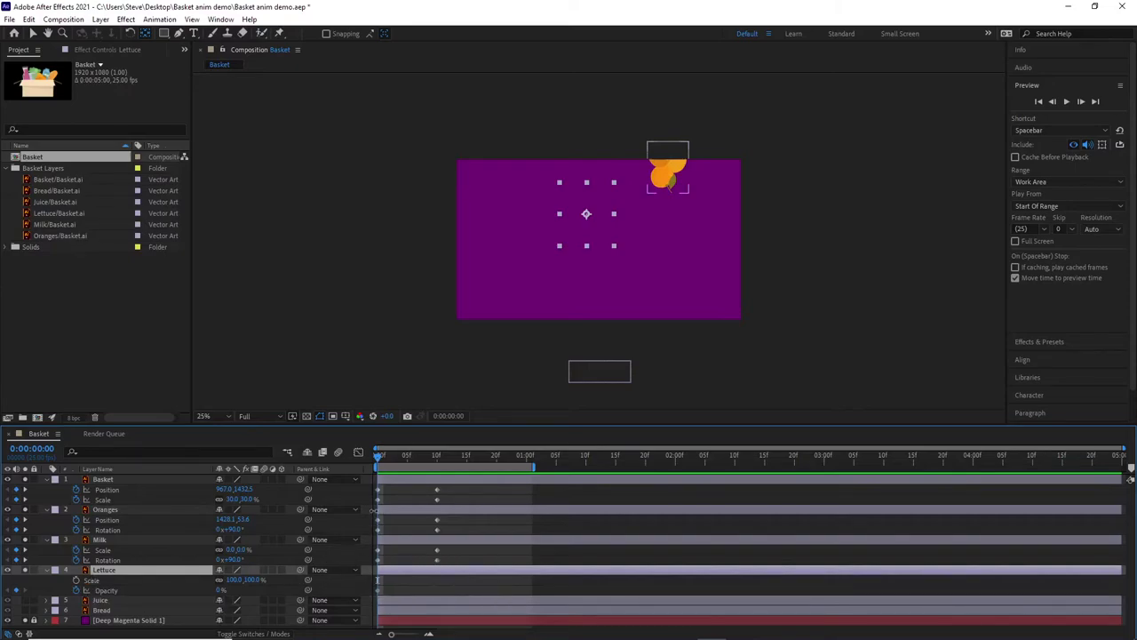
drag(380, 456, 440, 464)
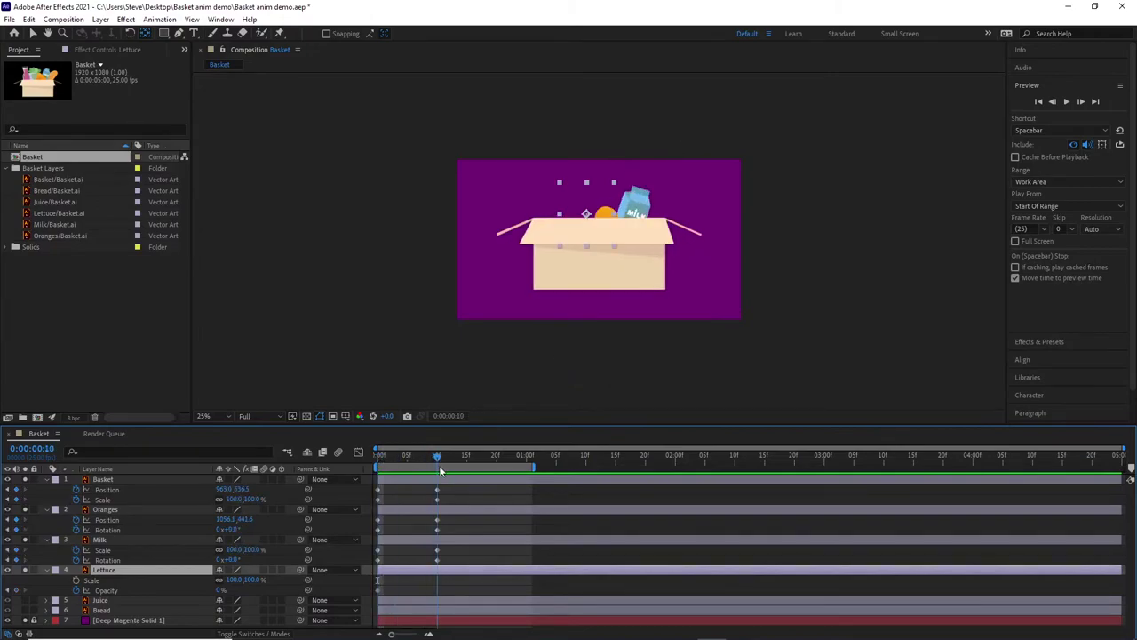
click(437, 580)
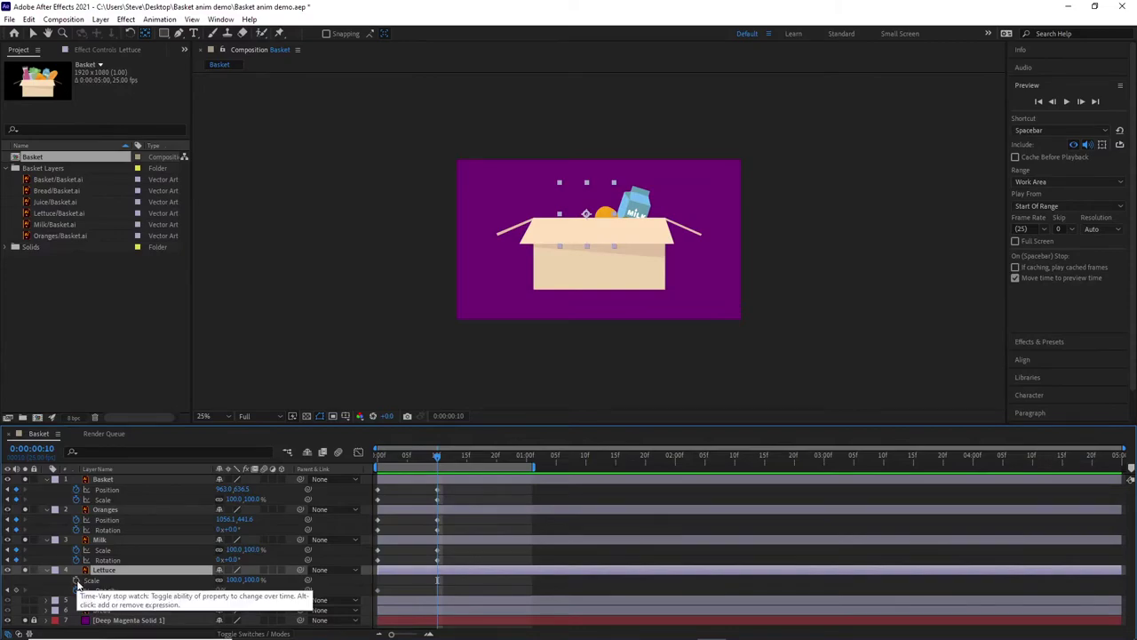
click(76, 580)
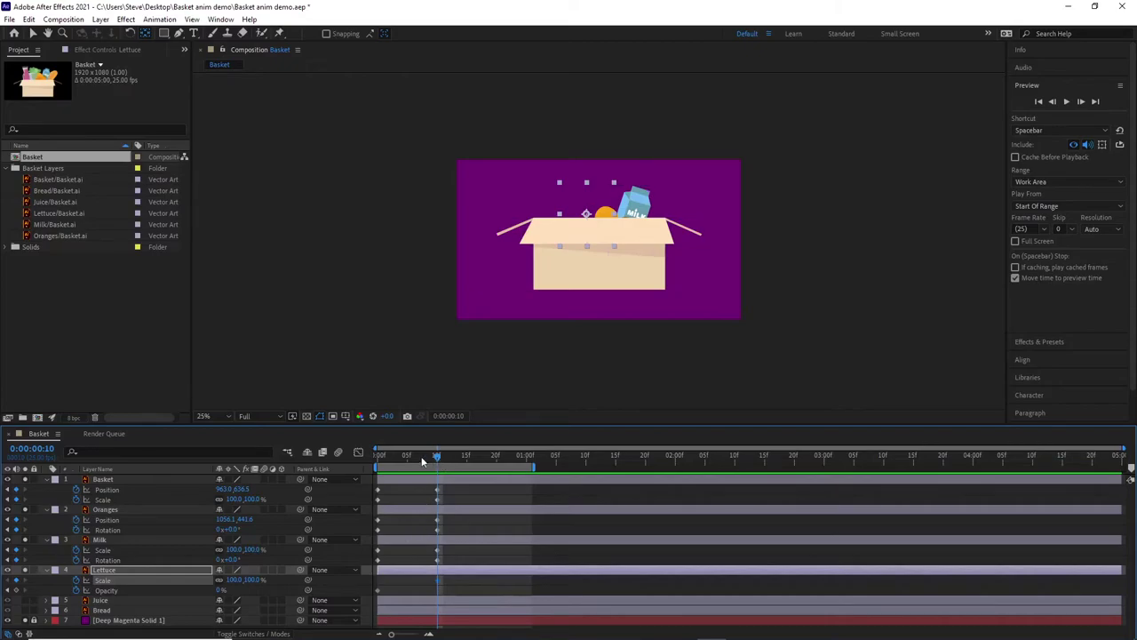
Return to 0:00:00:00 and move the Lettuce layer's anchor point to the lower-right corner of its bounding box
drag(440, 457, 356, 461)
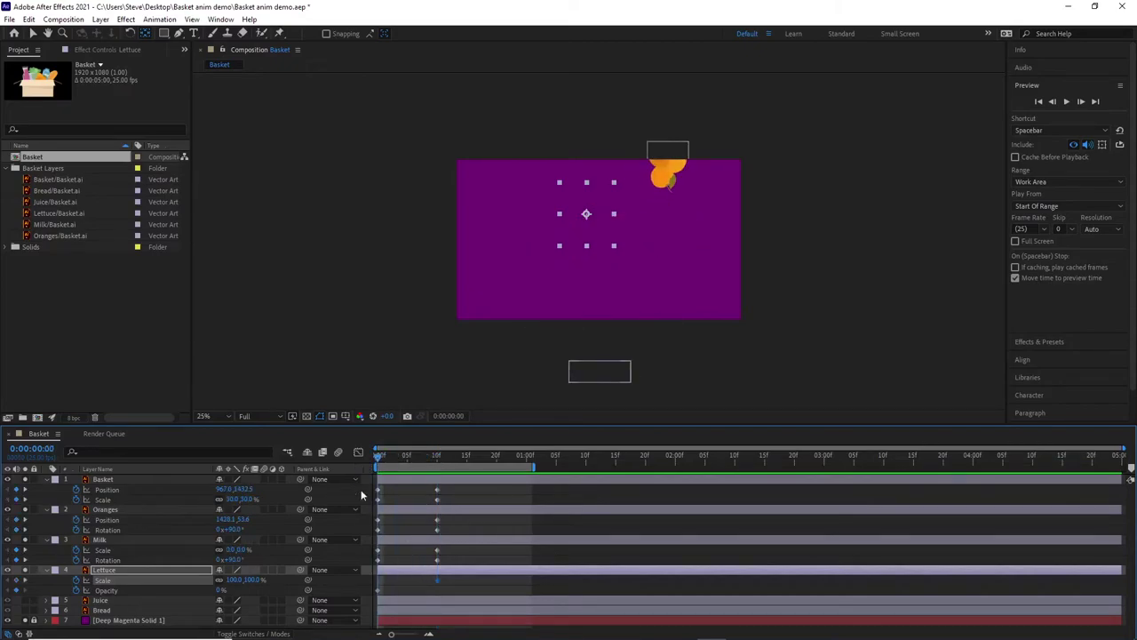
click(144, 35)
click(128, 571)
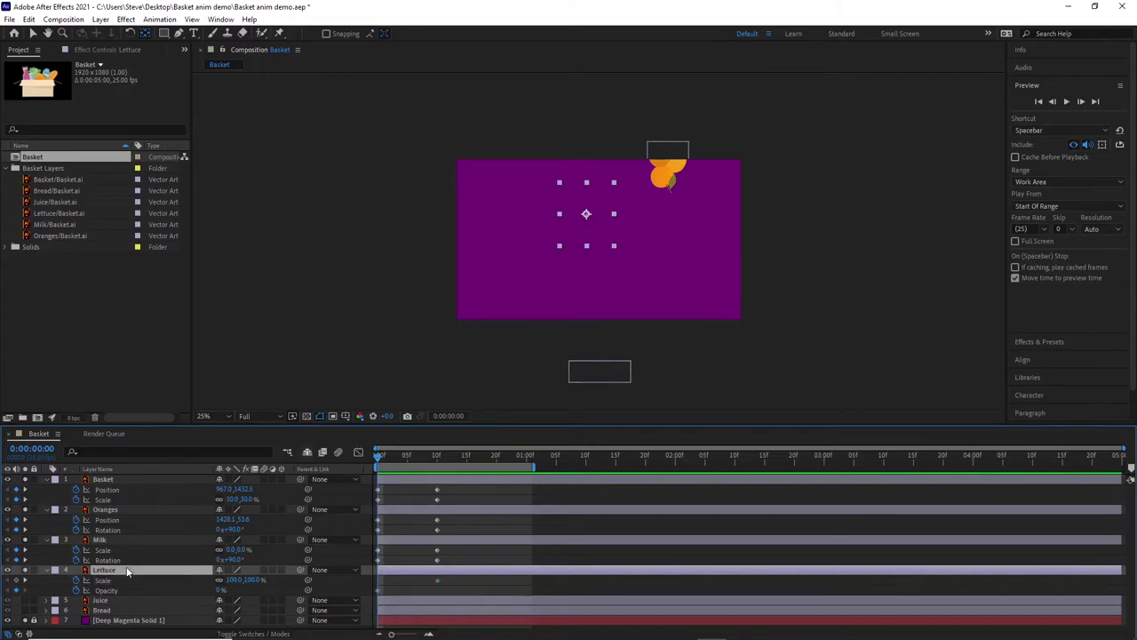
click(593, 226)
drag(601, 238, 615, 247)
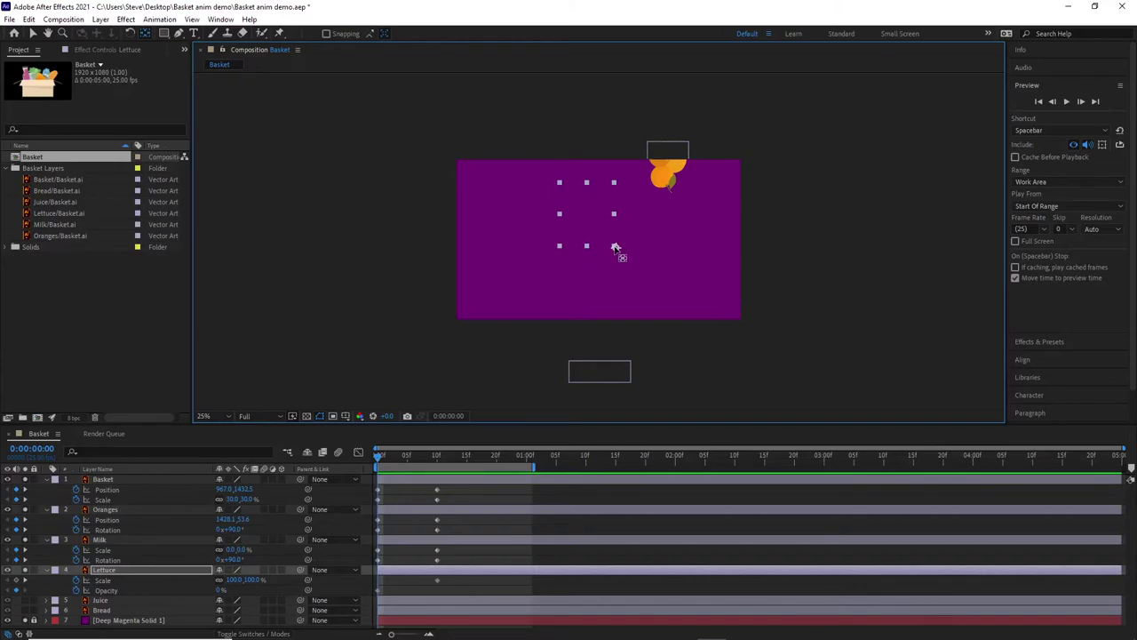
mouse_move(612, 247)
mouse_down()
mouse_move(591, 241)
mouse_move(613, 247)
mouse_up()
Set the Lettuce layer's Scale to 50% at 0:00:00:00 and scrub through the motion
click(234, 579)
text(50)
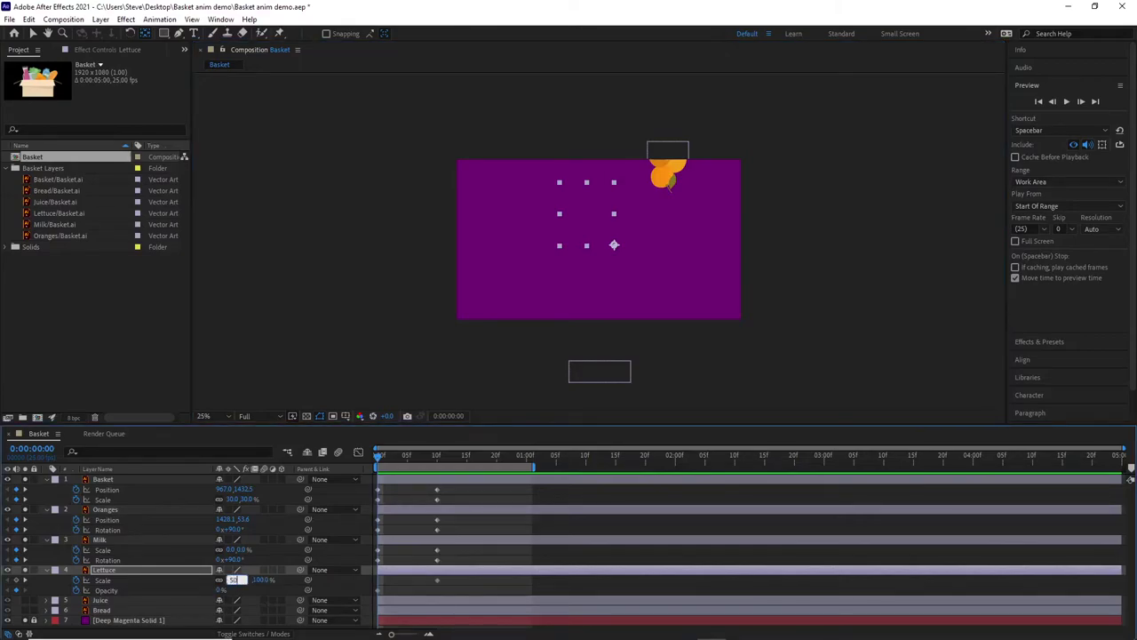
key(Return)
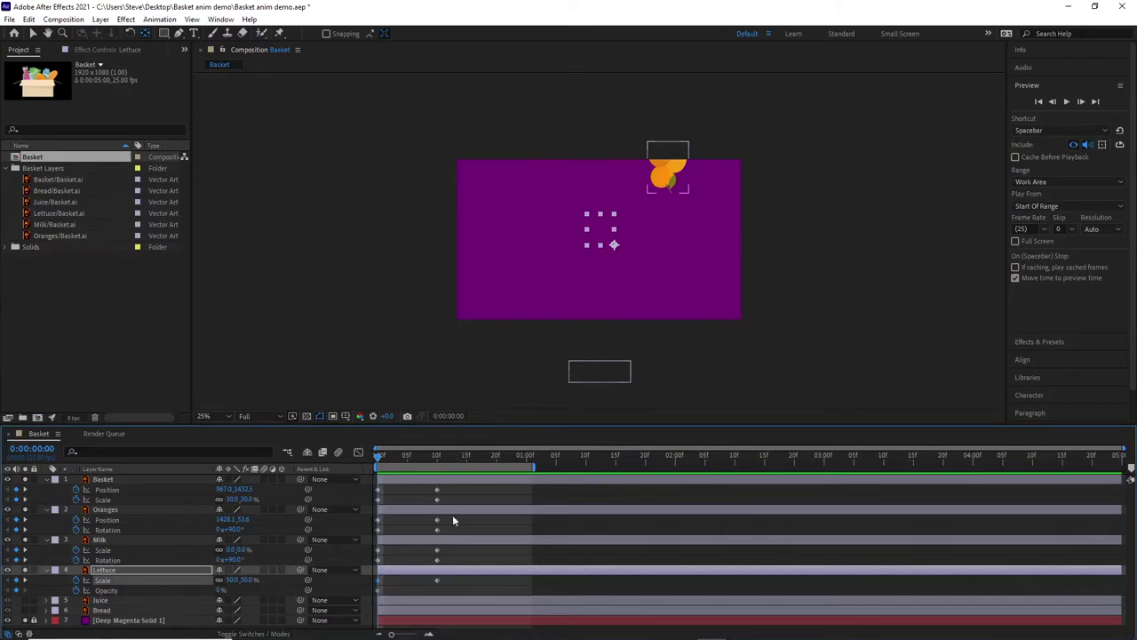
drag(379, 457, 379, 480)
Set the Lettuce layer's Opacity to 100% at 0:00:00:10 and scrub through its entrance
drag(380, 457, 438, 477)
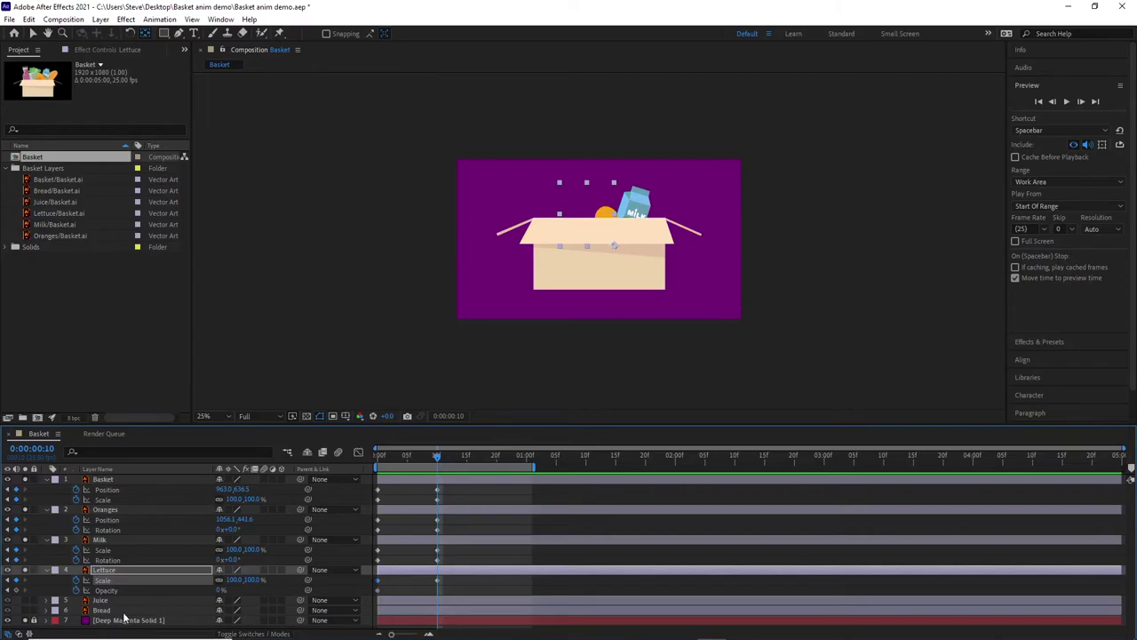
drag(222, 592, 278, 589)
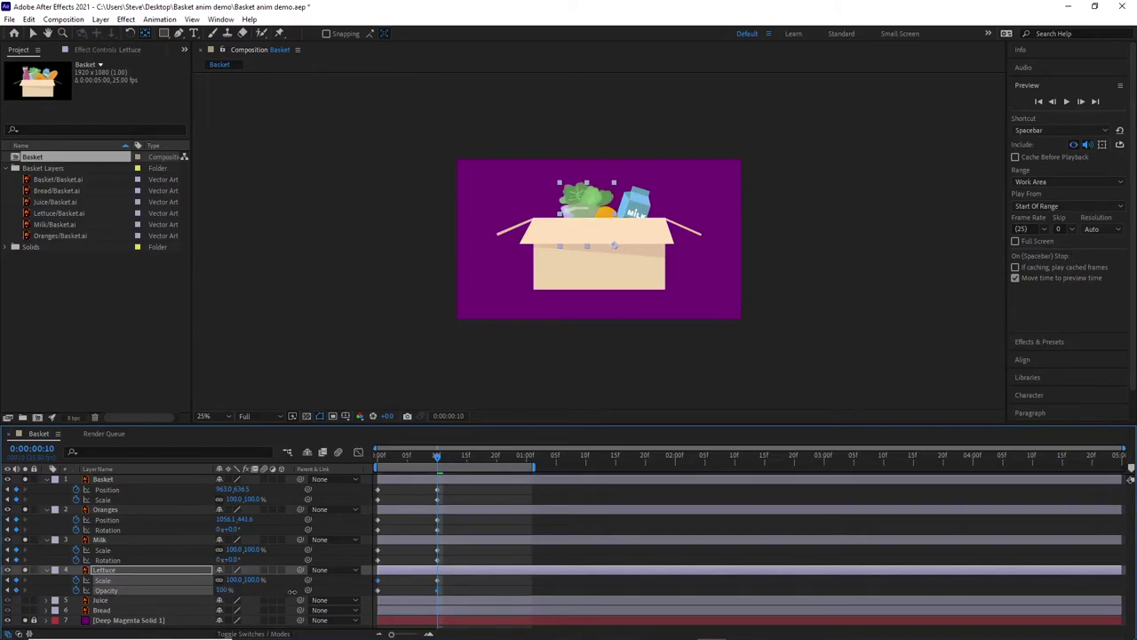
drag(434, 454, 438, 480)
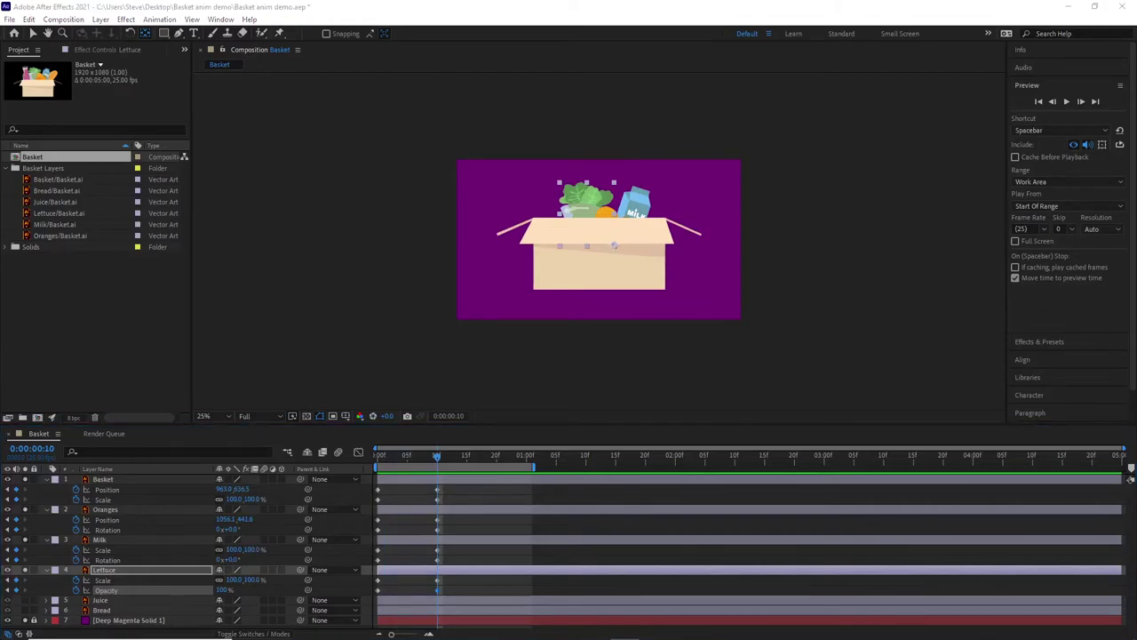
Solo the Juice layer and move its anchor point to the lower-right corner of its bounding box
click(100, 601)
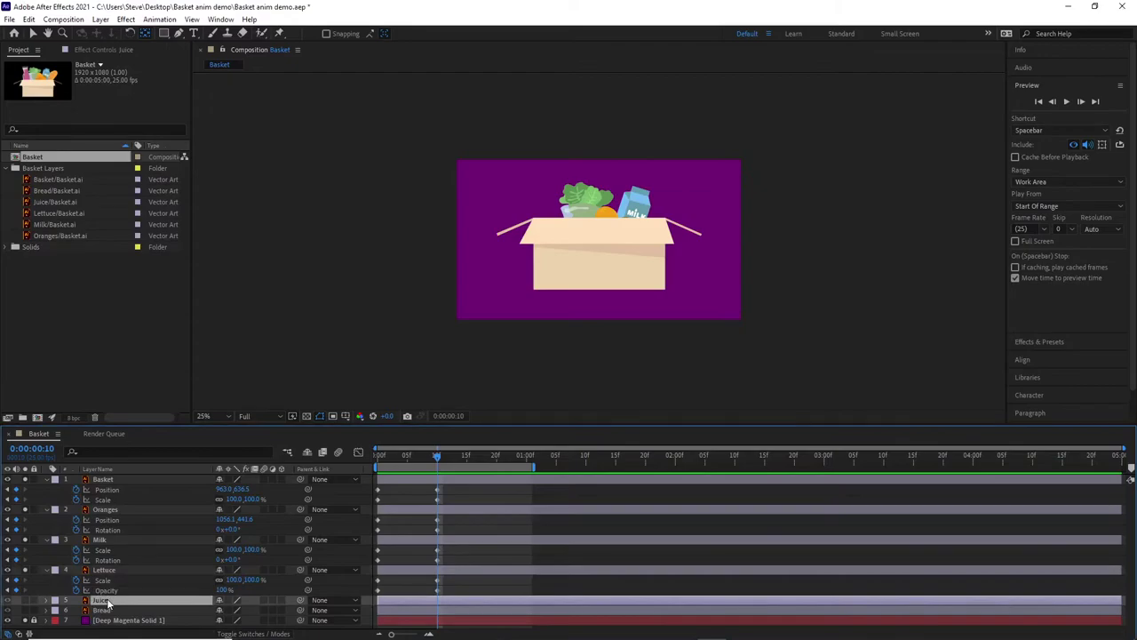
click(25, 601)
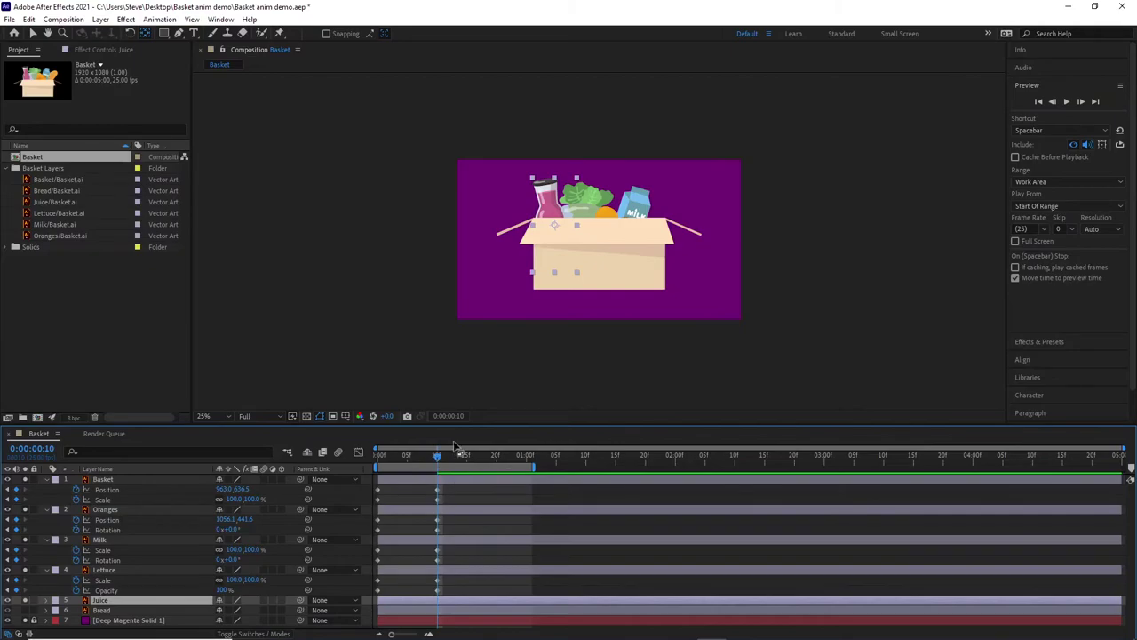
click(146, 36)
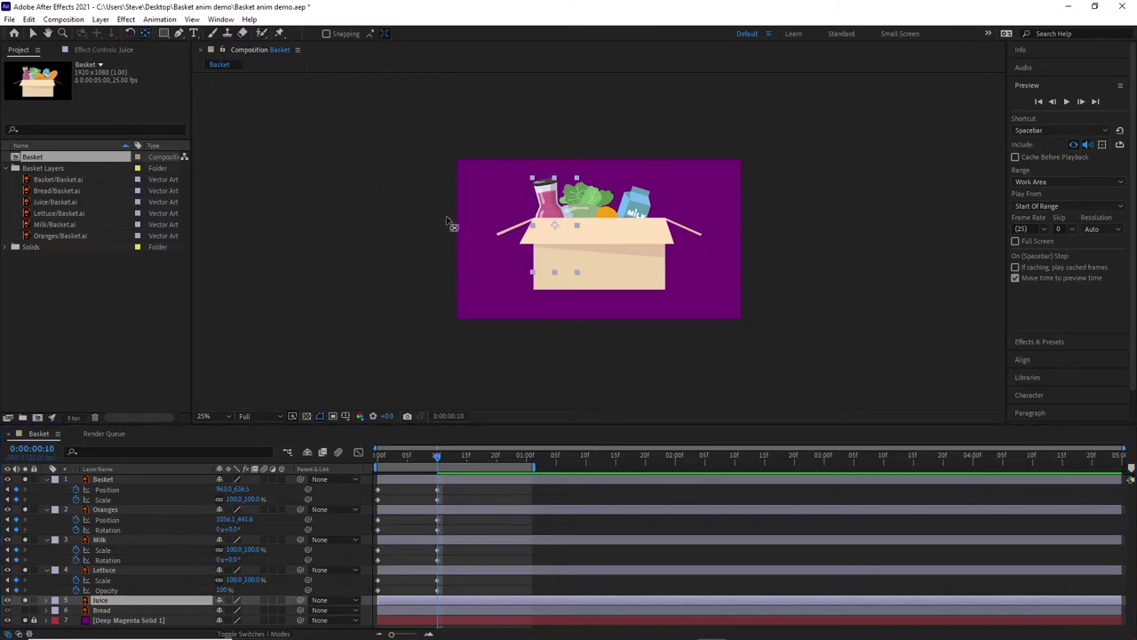
drag(554, 229, 576, 277)
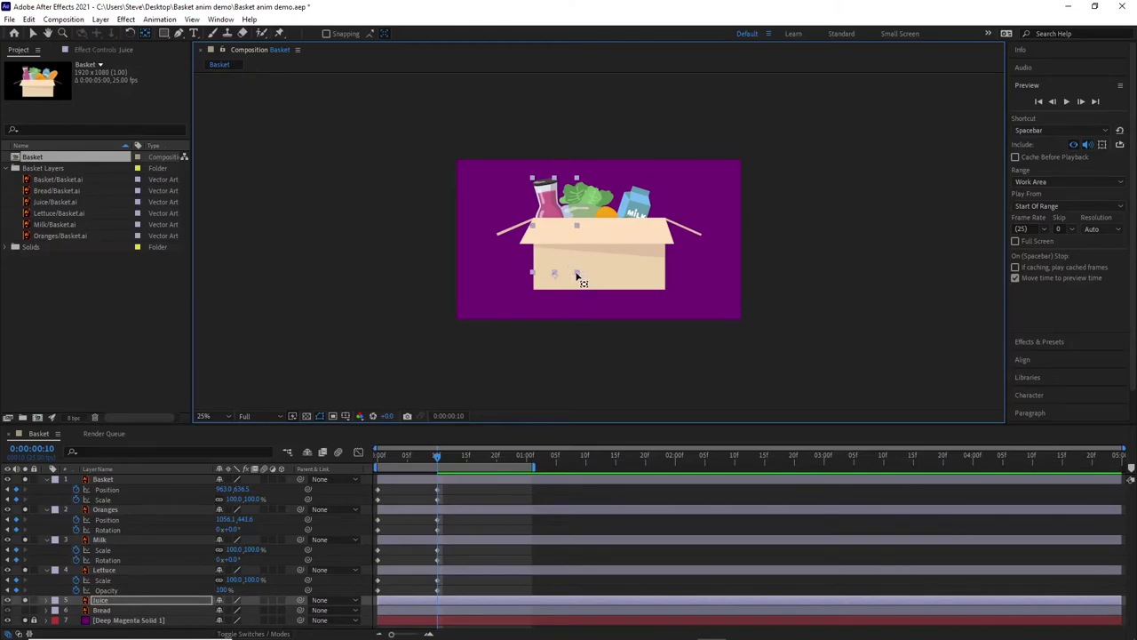
mouse_move(576, 277)
mouse_down()
mouse_move(596, 275)
mouse_move(578, 273)
mouse_up()
Add Scale and Rotation keyframes to the Juice layer at 0:00:00:10
click(115, 602)
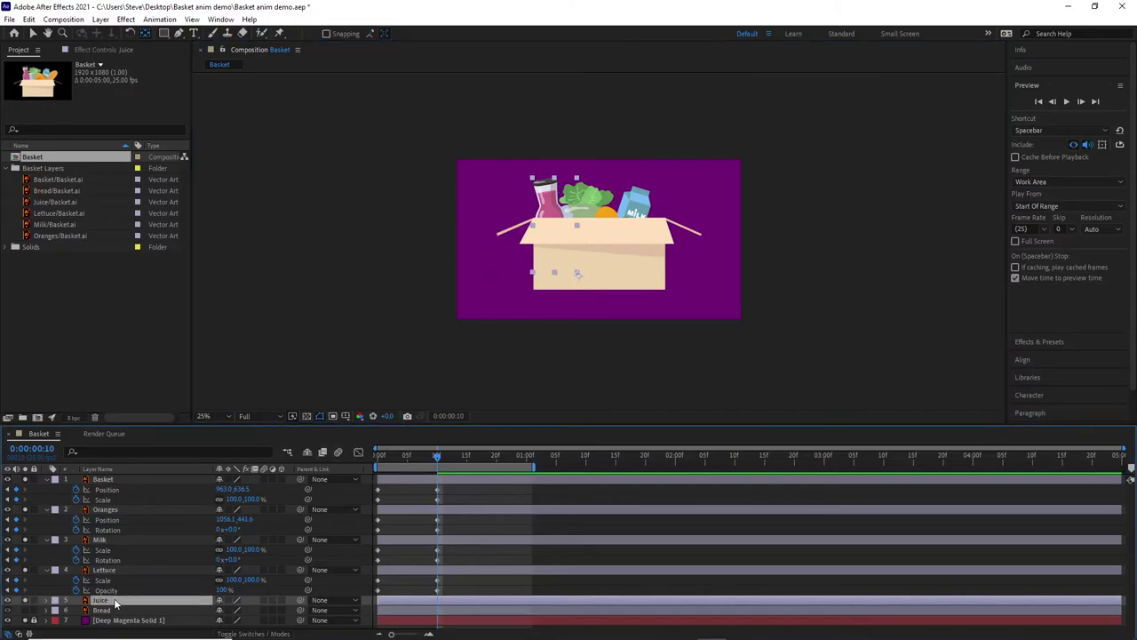
key(r)
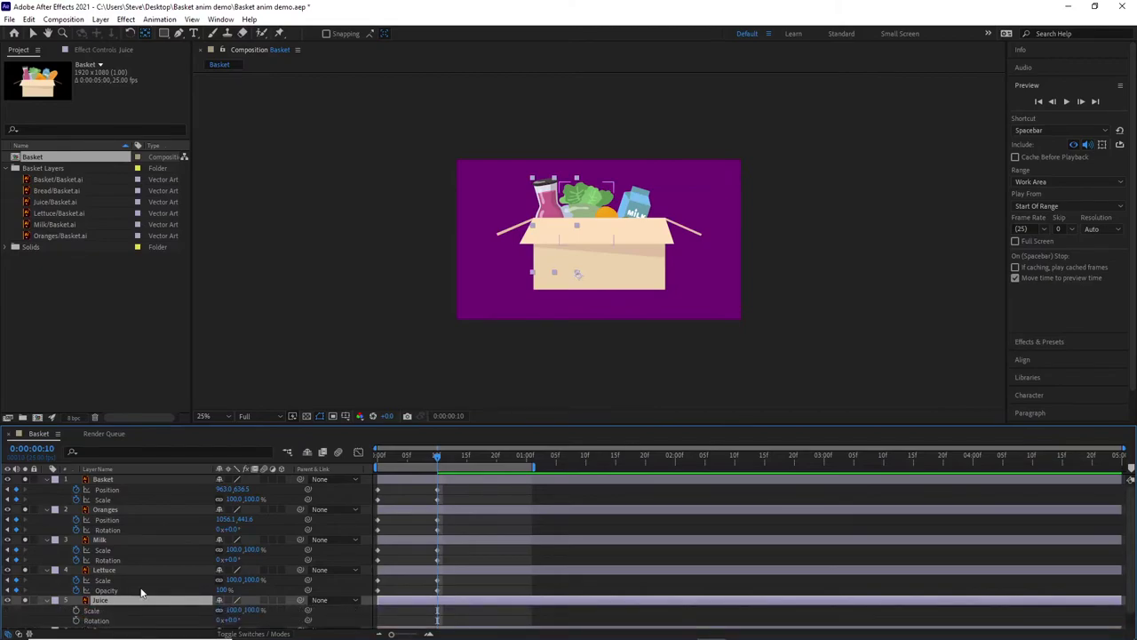
key(shift+s)
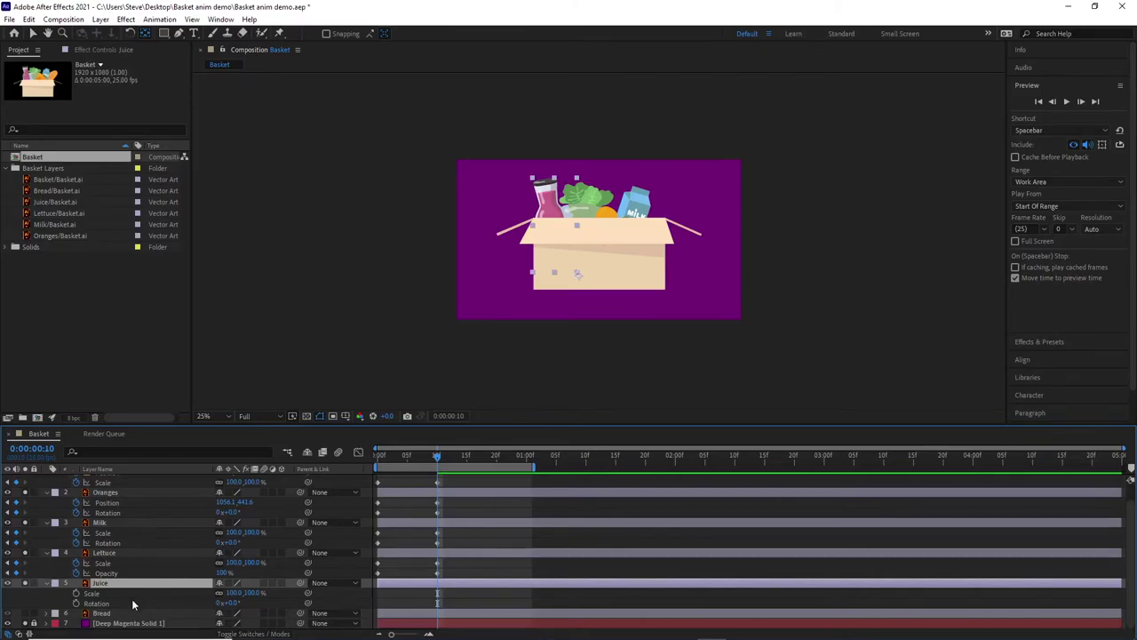
click(77, 593)
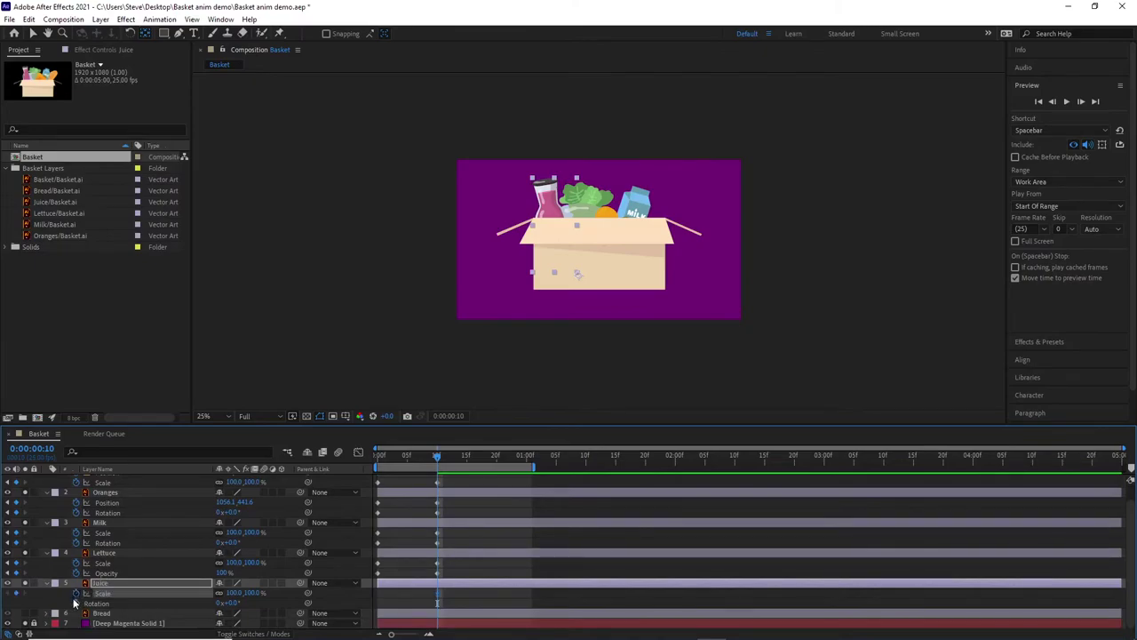
click(77, 604)
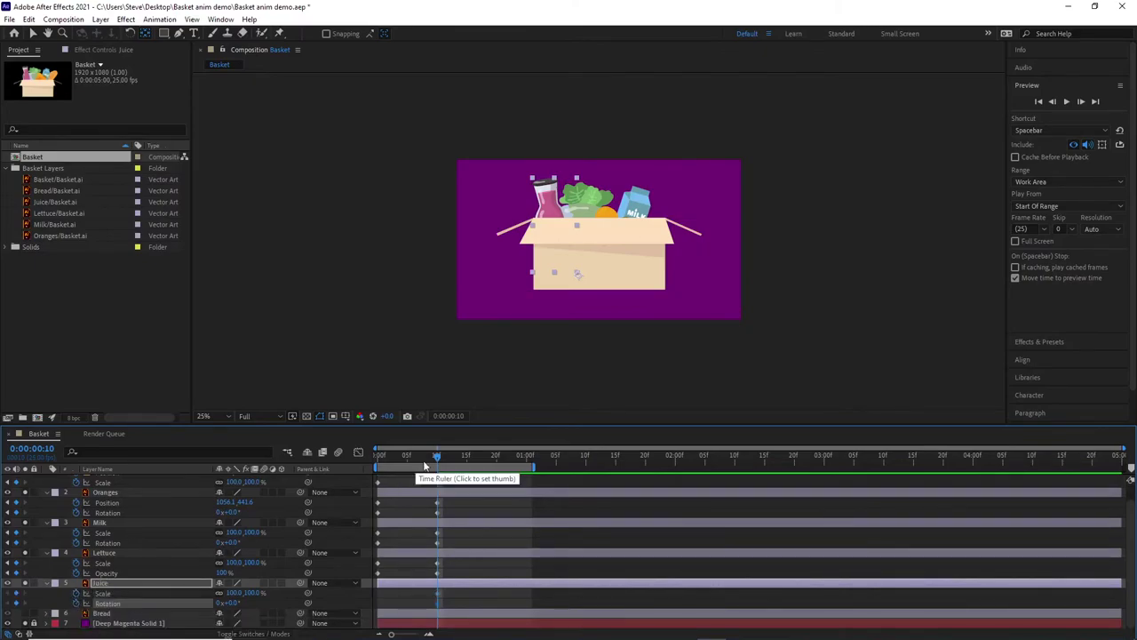
Set the Juice layer's Rotation to 90° and Scale to 0% at 0:00:00:00, then scrub to 0:00:00:10
drag(405, 460, 362, 459)
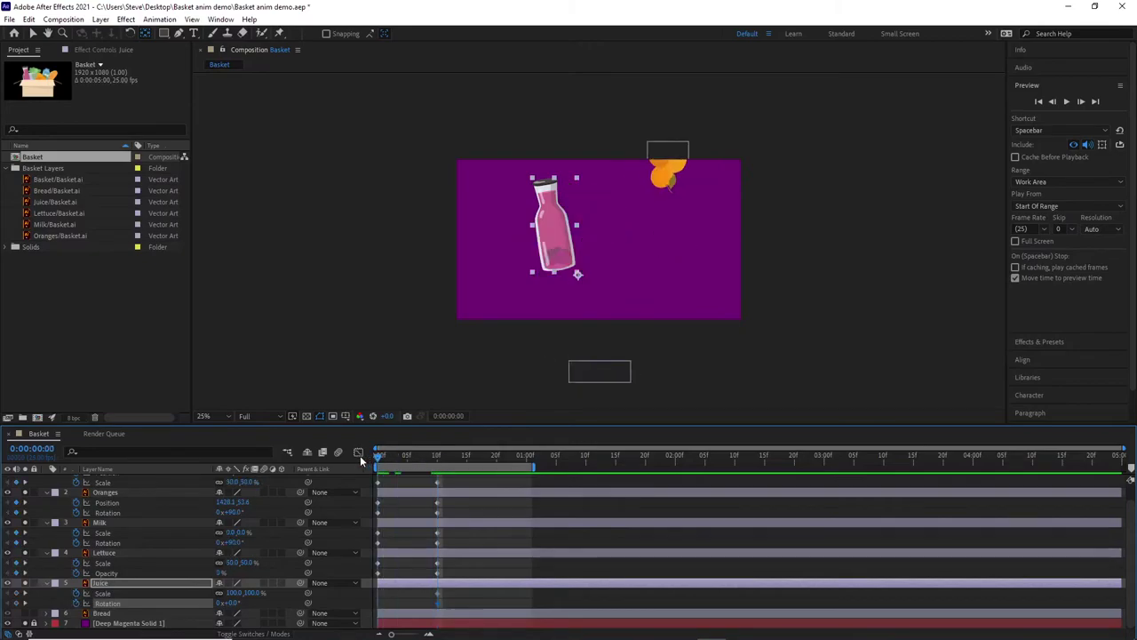
click(229, 603)
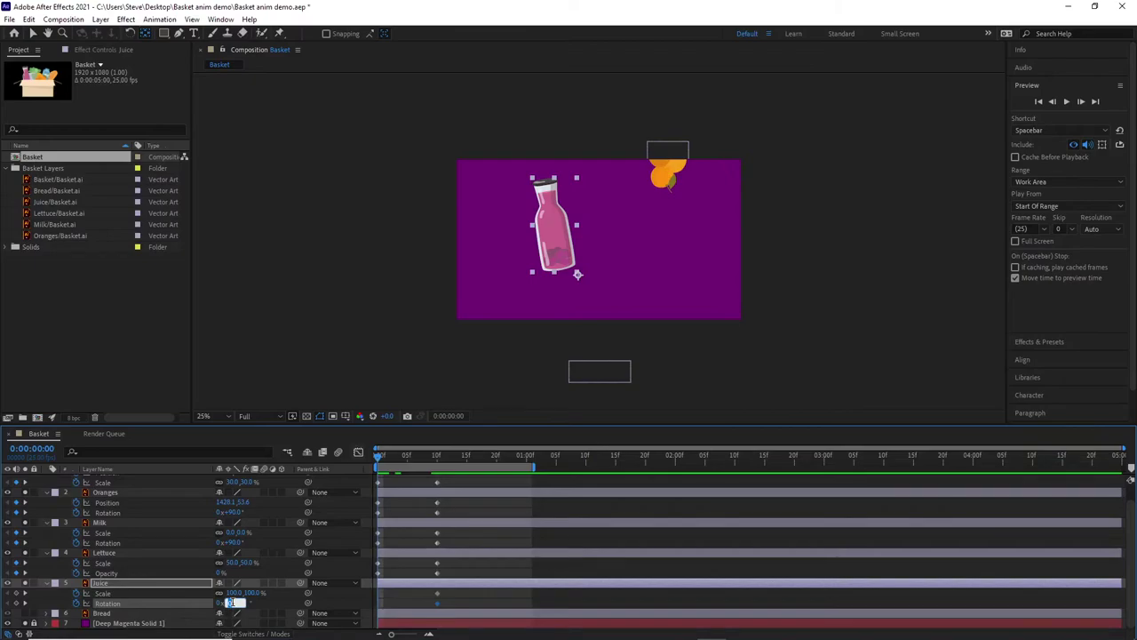
text(90)
key(Return)
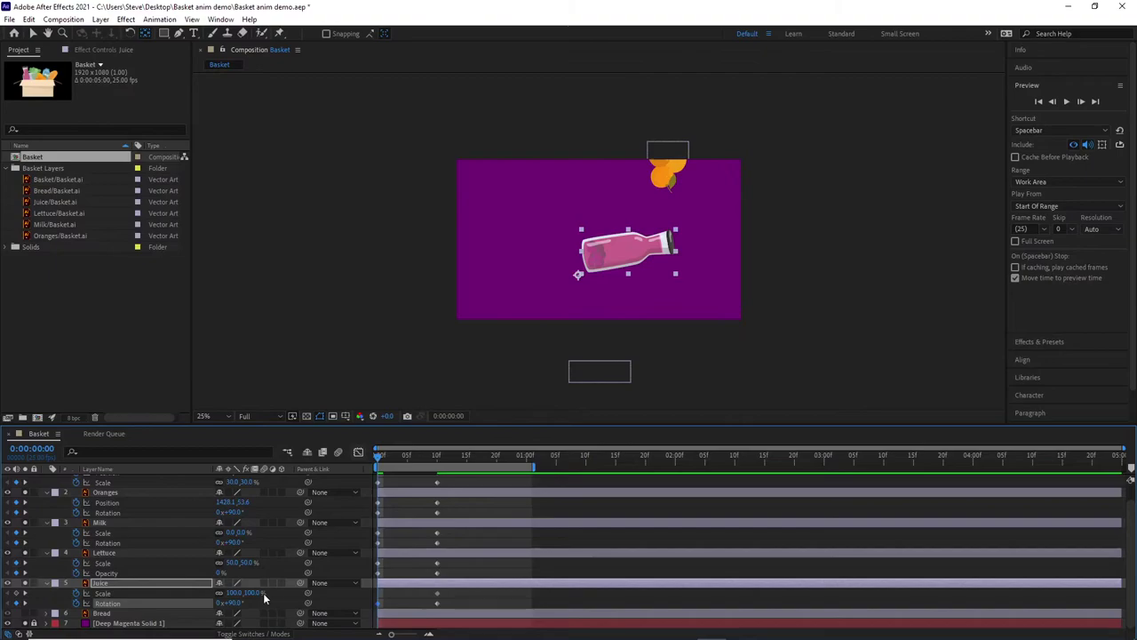
click(234, 592)
text(0)
key(Return)
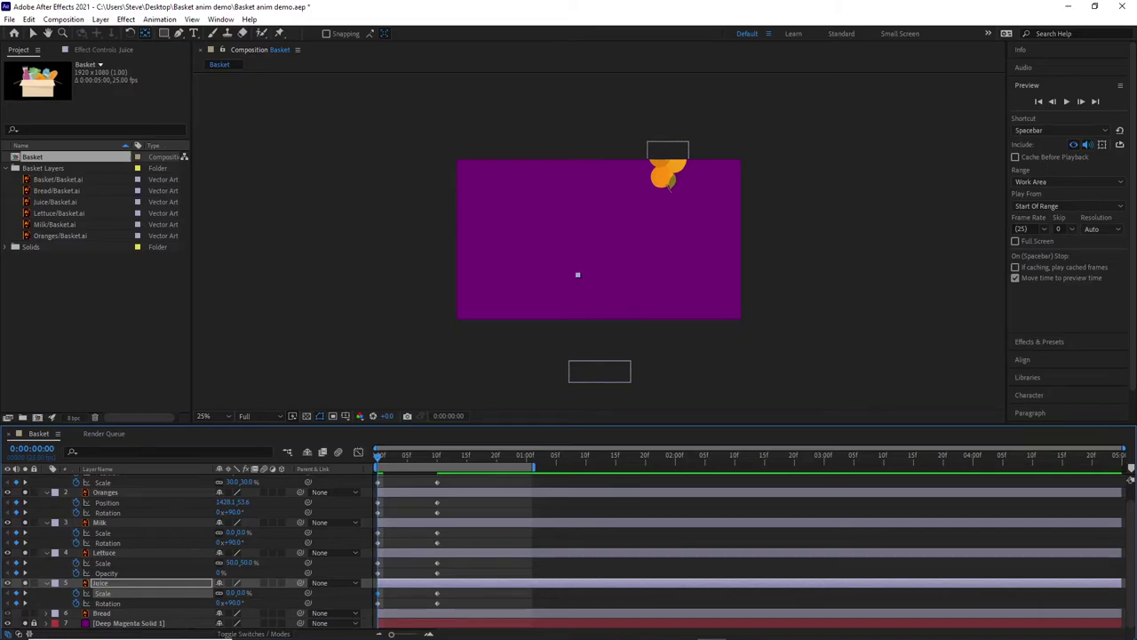
drag(379, 459, 436, 457)
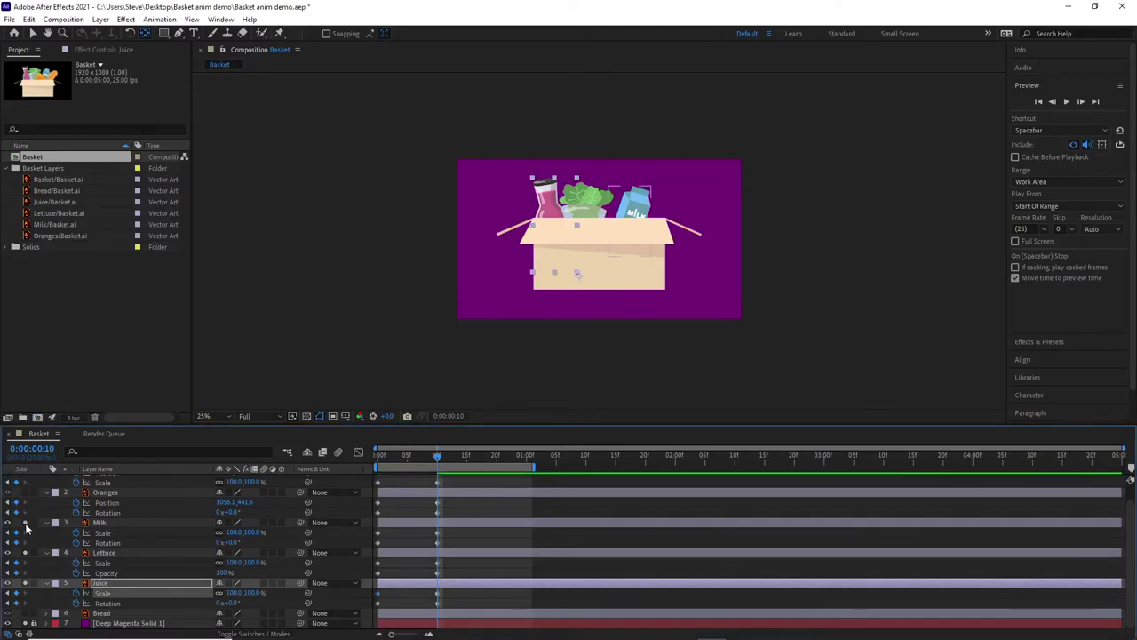
Turn off Solo for the Milk, Lettuce, Juice and Basket layers, and solo the Bread layer against the magenta solid
click(24, 579)
click(25, 584)
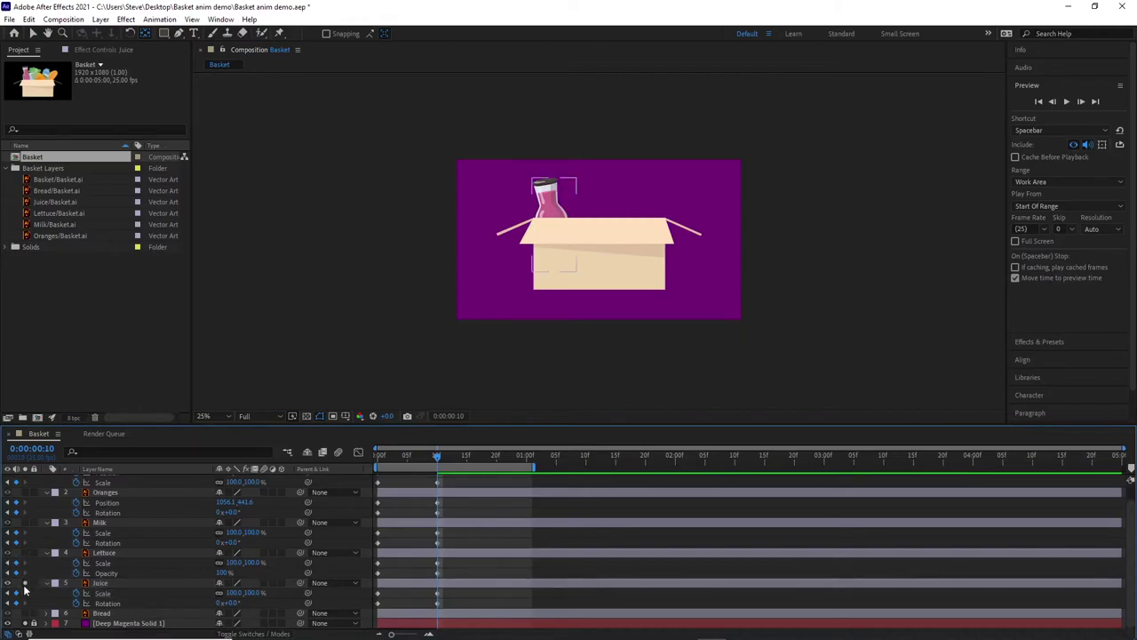
scroll(31, 493, up, 1)
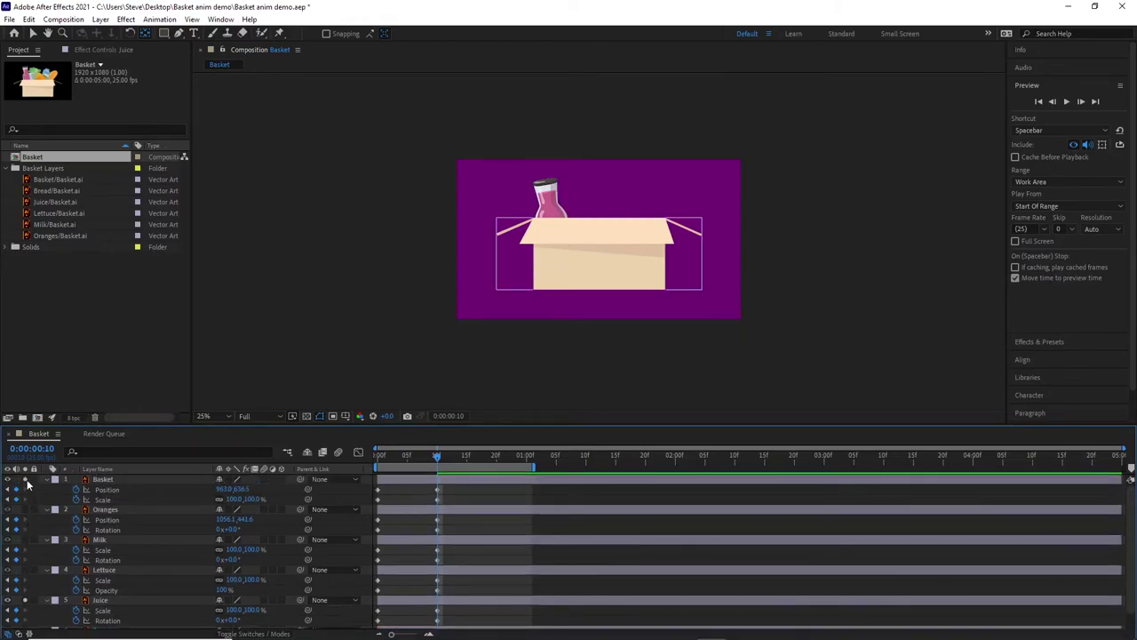
click(27, 481)
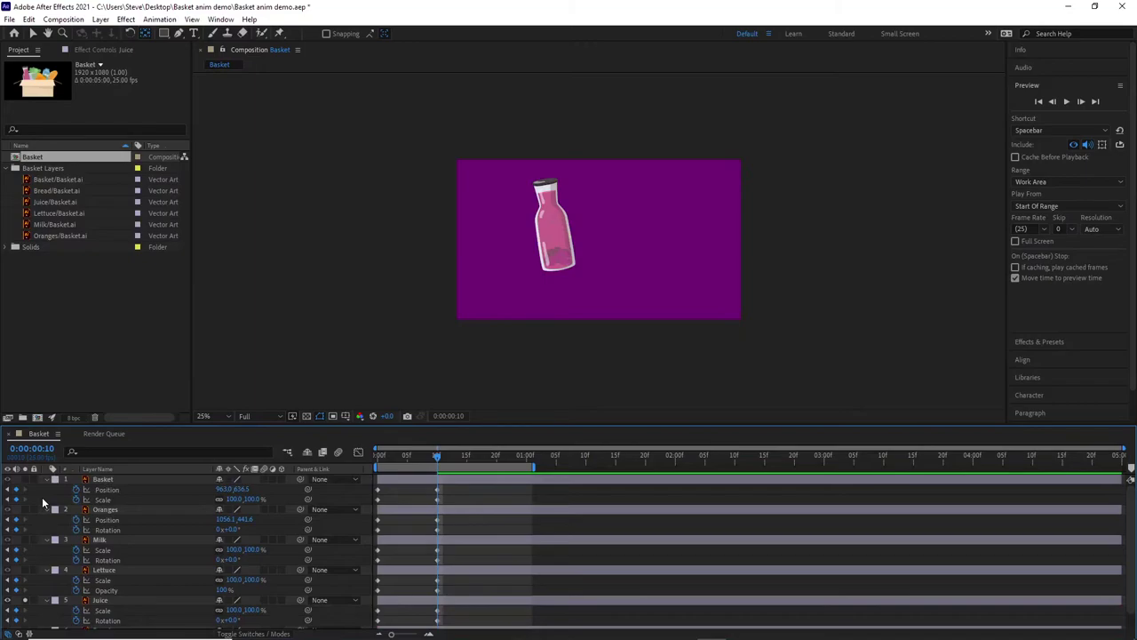
scroll(42, 497, down, 1)
click(26, 584)
click(26, 585)
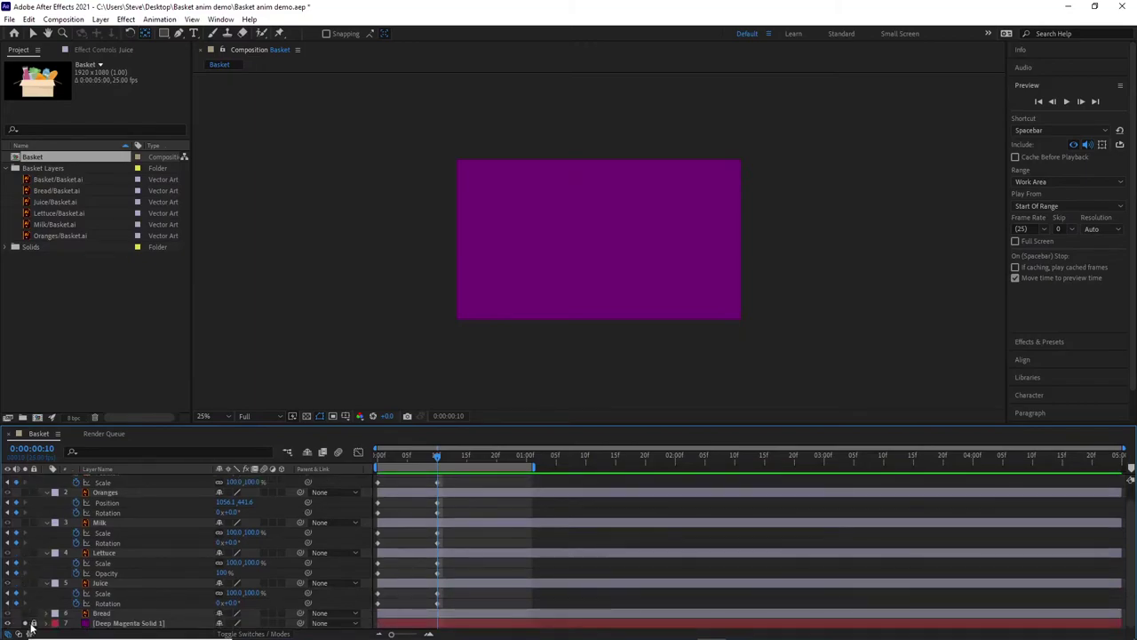
click(26, 613)
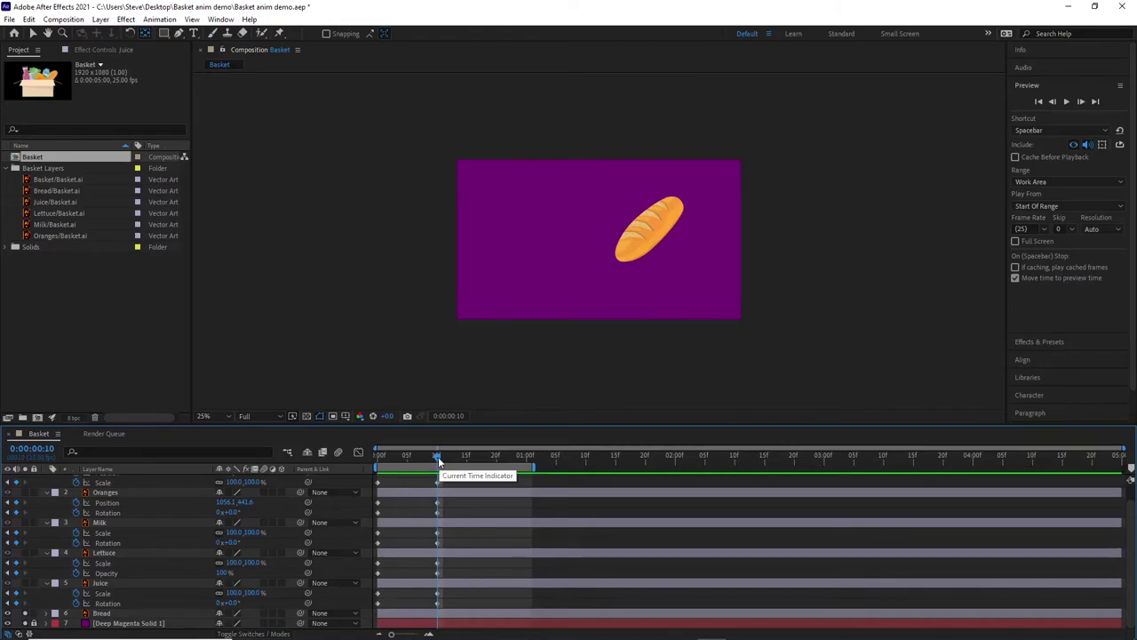
Move the Bread layer's anchor point to the lower-left corner of its bounding box
click(122, 615)
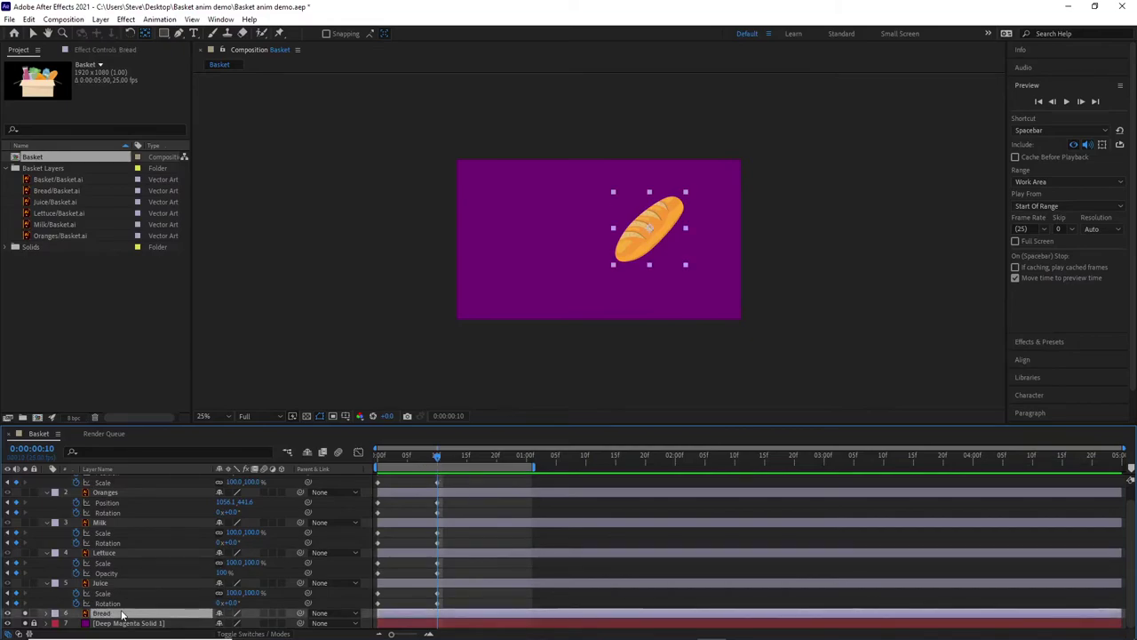
click(145, 34)
drag(642, 233, 613, 267)
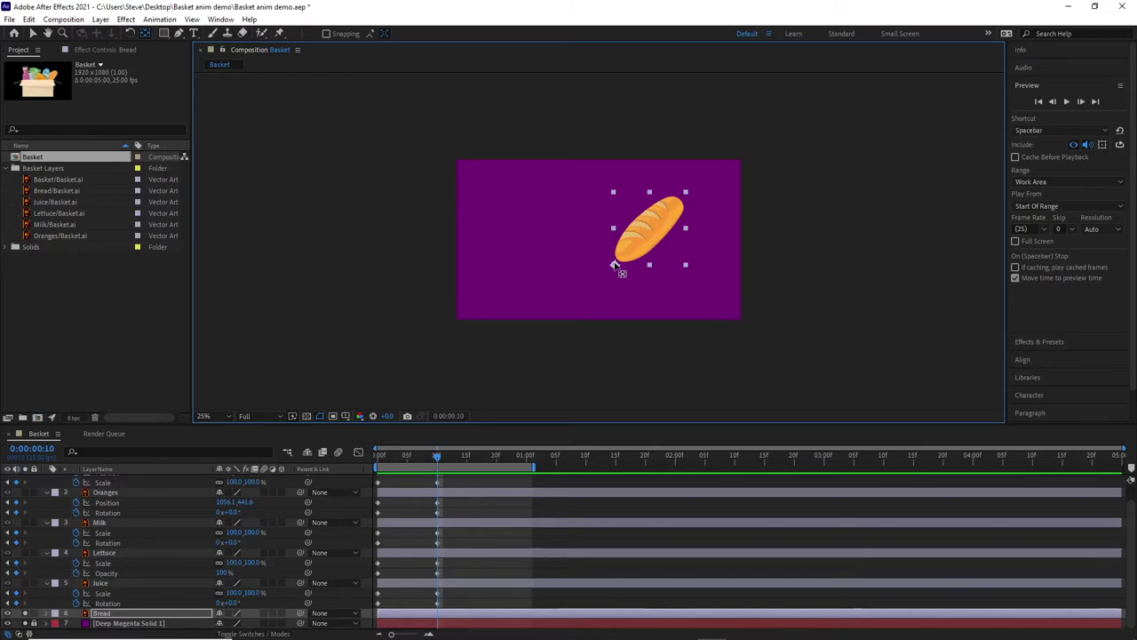
Add a Scale keyframe to the Bread layer at 0:00:00:10
drag(437, 454, 352, 468)
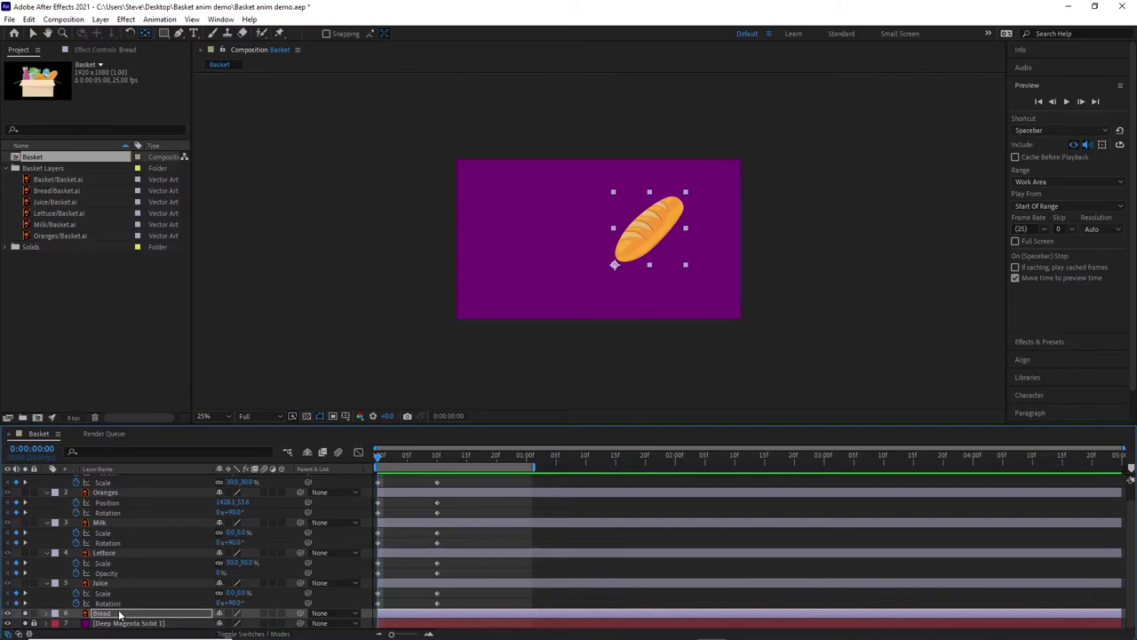
drag(376, 457, 435, 457)
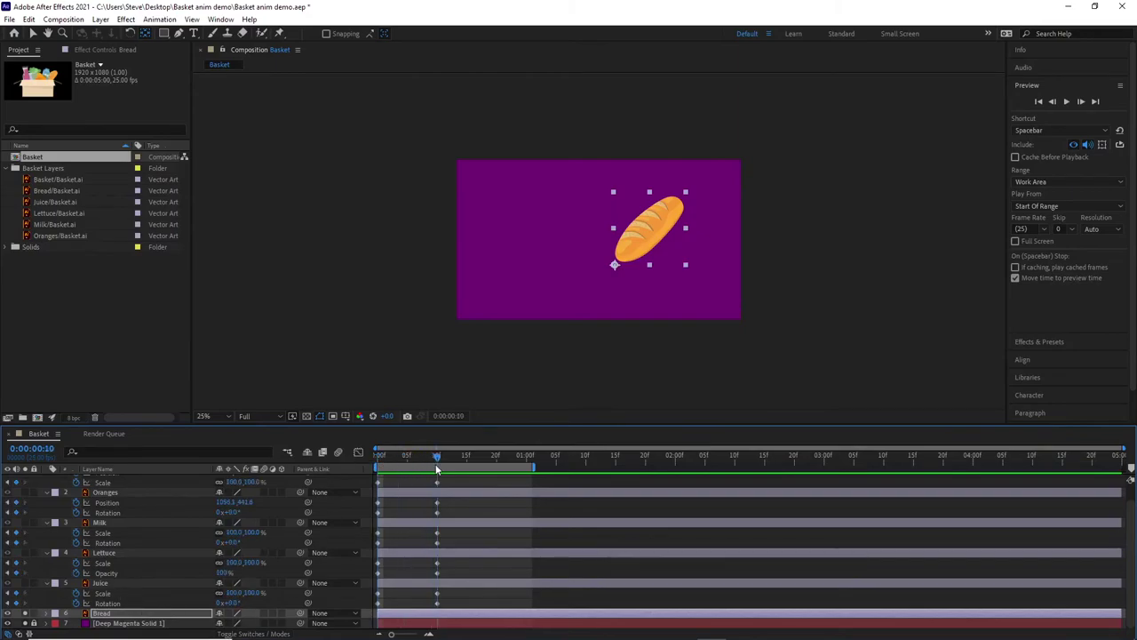
click(114, 614)
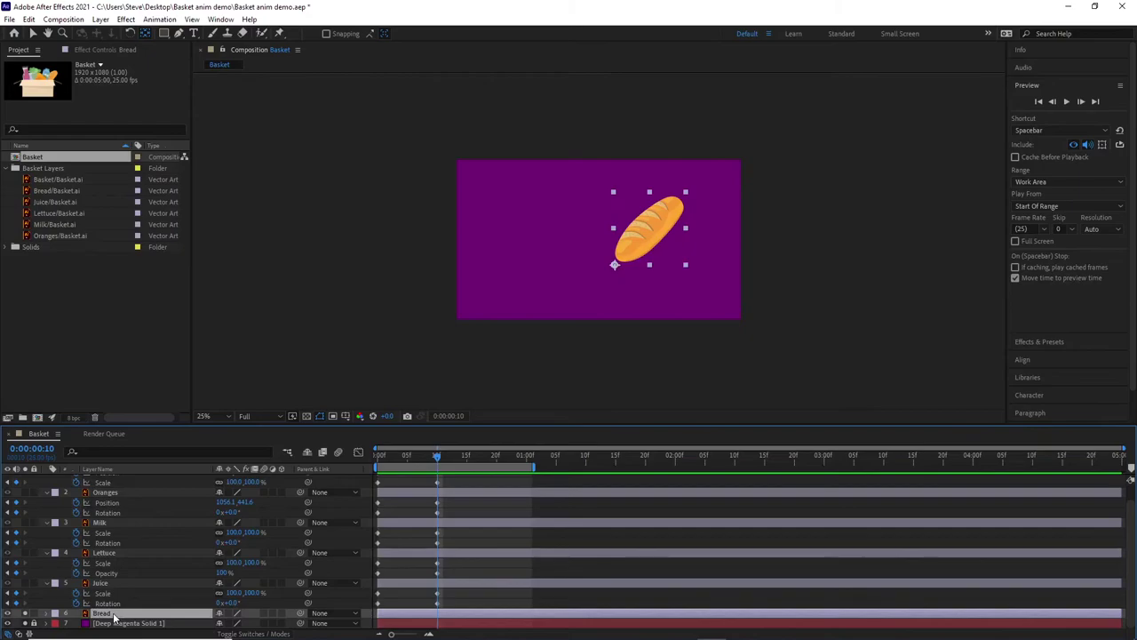
key(s)
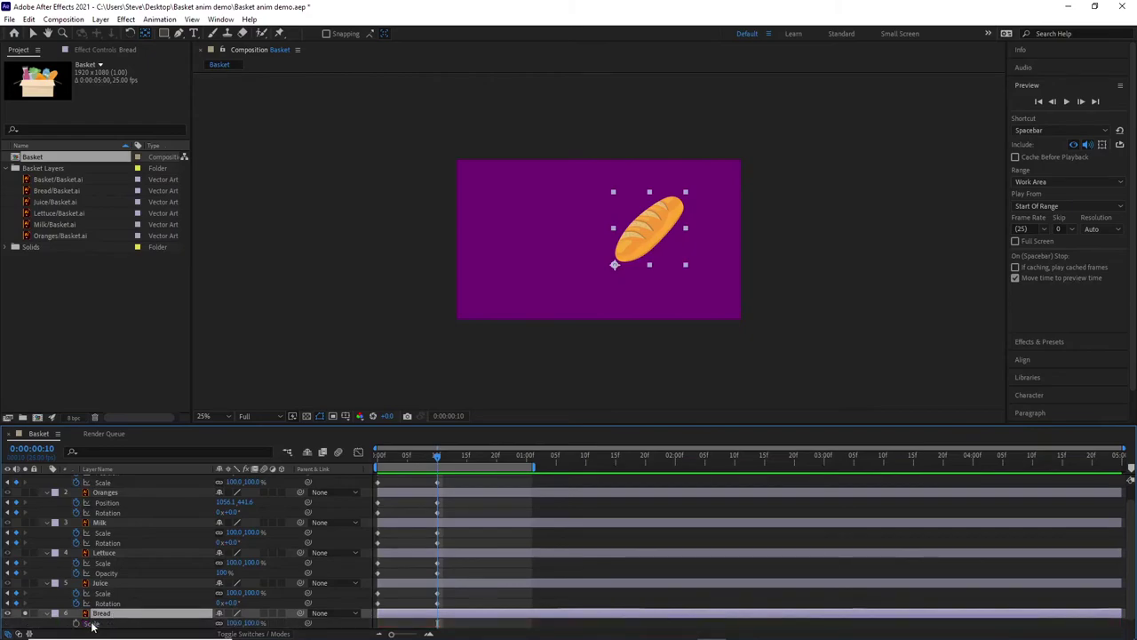
click(77, 627)
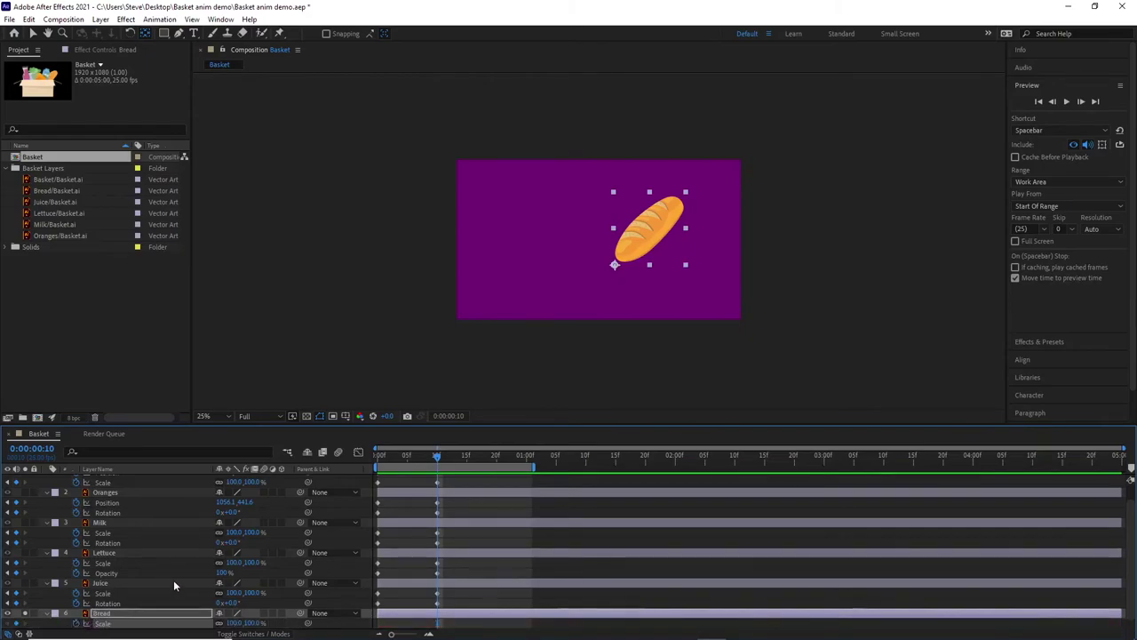
scroll(174, 583, down, 1)
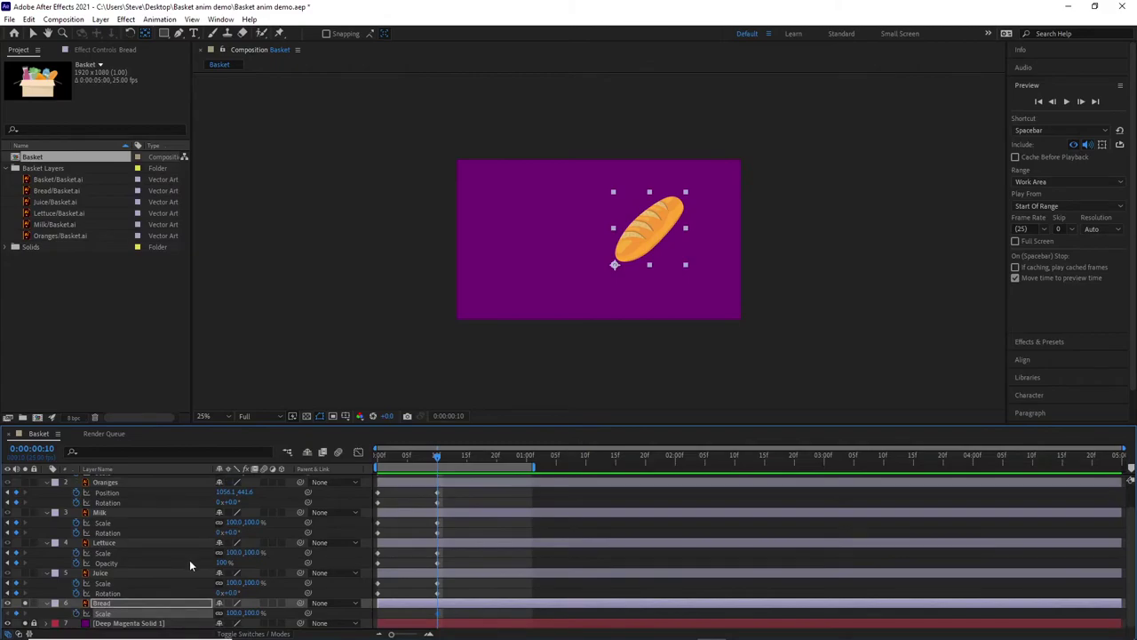
Set the Bread layer's Scale to 0% at 0:00:00:00 and scrub through its entrance
drag(437, 455, 365, 455)
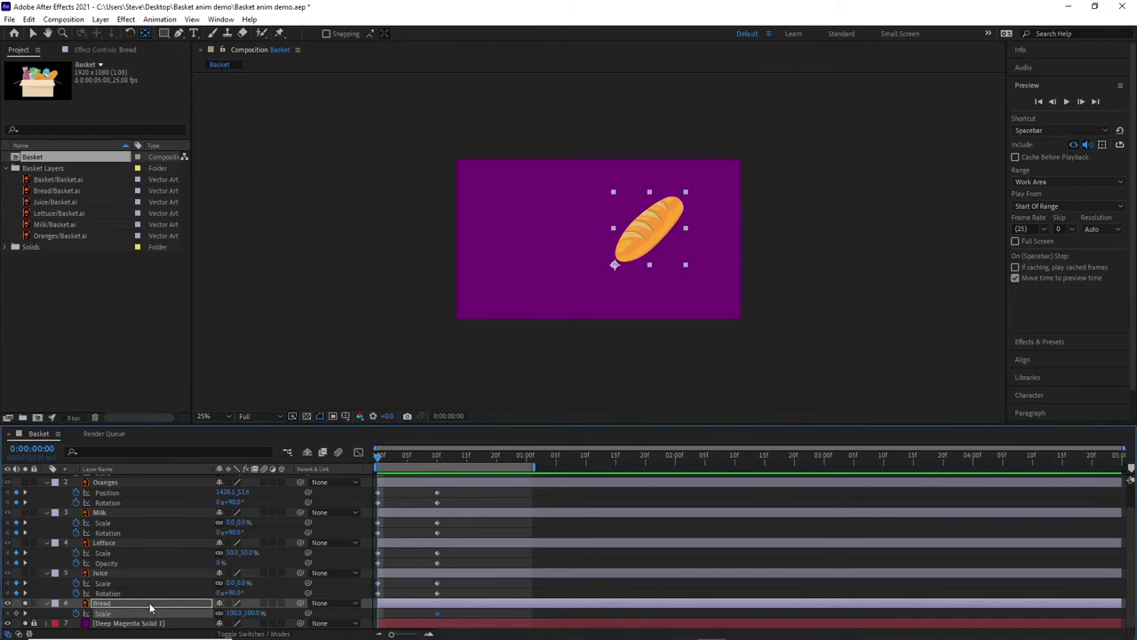
click(233, 613)
text(0)
key(Return)
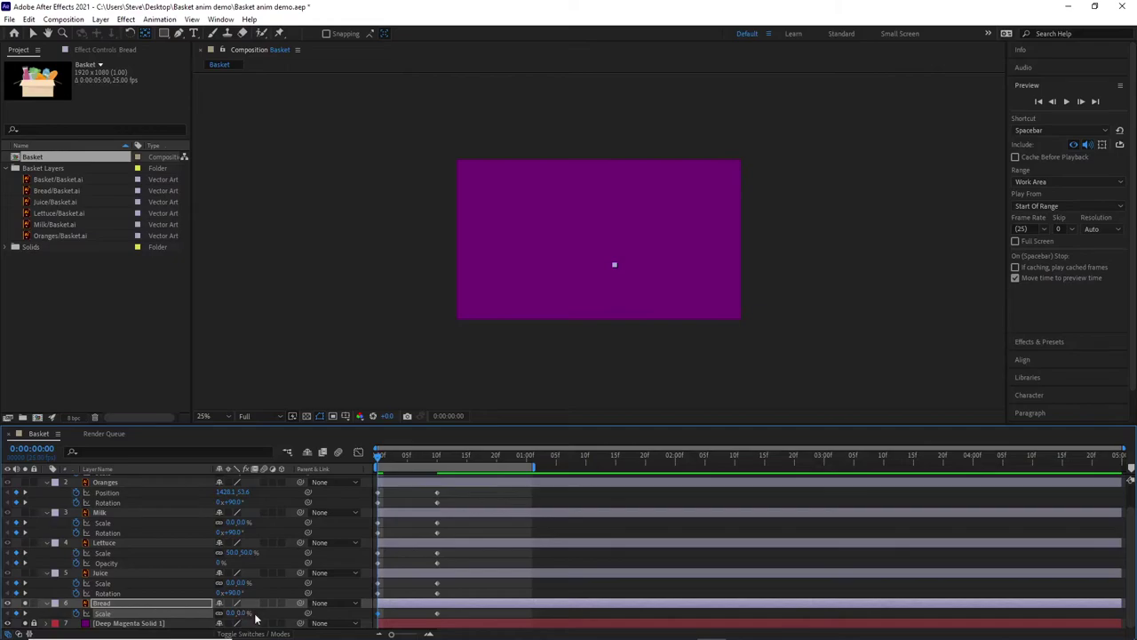
drag(385, 456, 360, 470)
Solo all the basket and grocery layers together with the Deep Magenta Solid layer
click(25, 622)
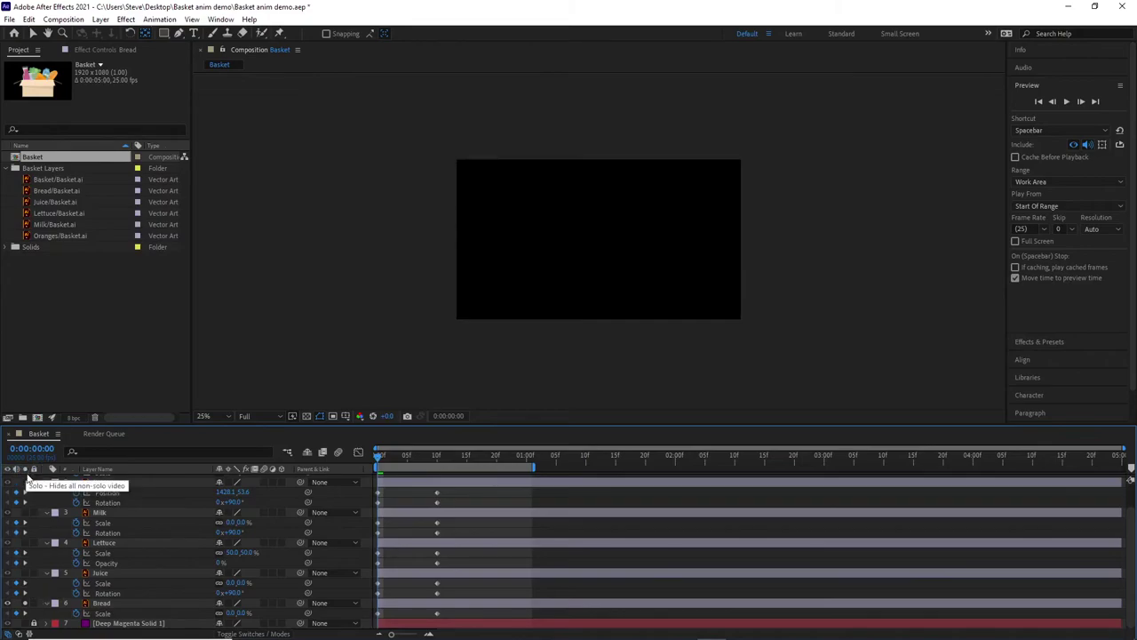
scroll(37, 499, up, 1)
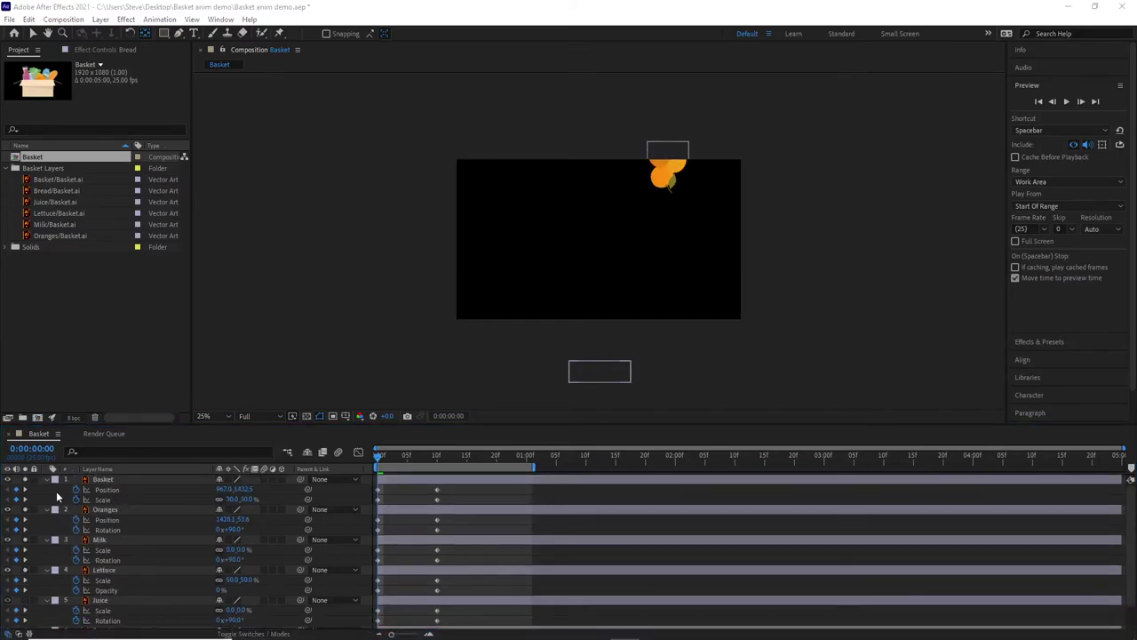
click(27, 604)
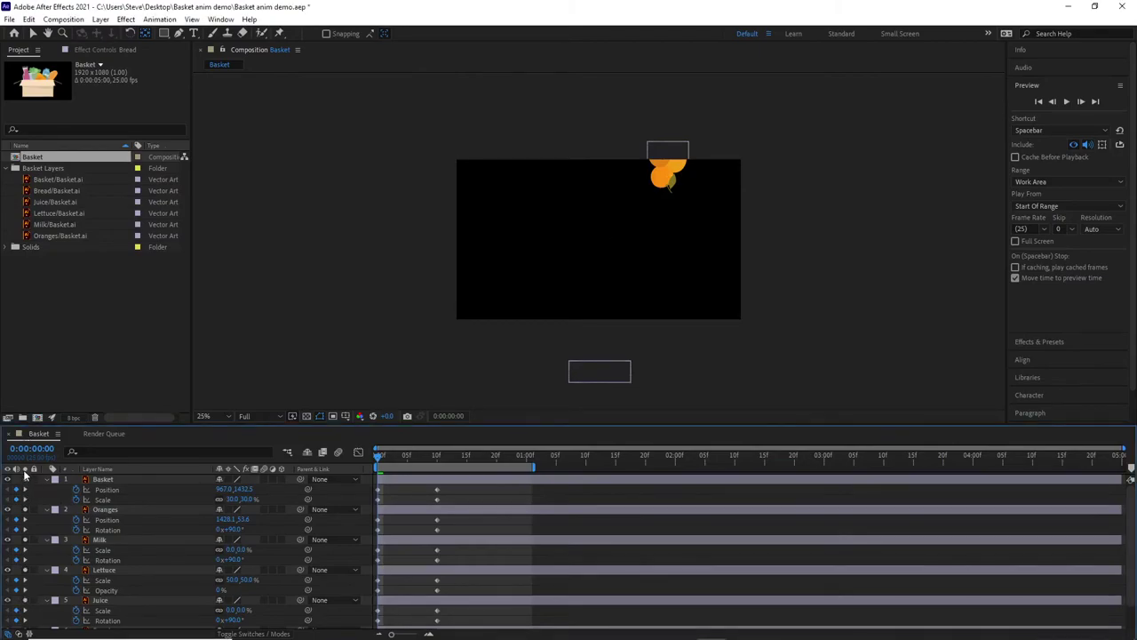
scroll(29, 499, down, 1)
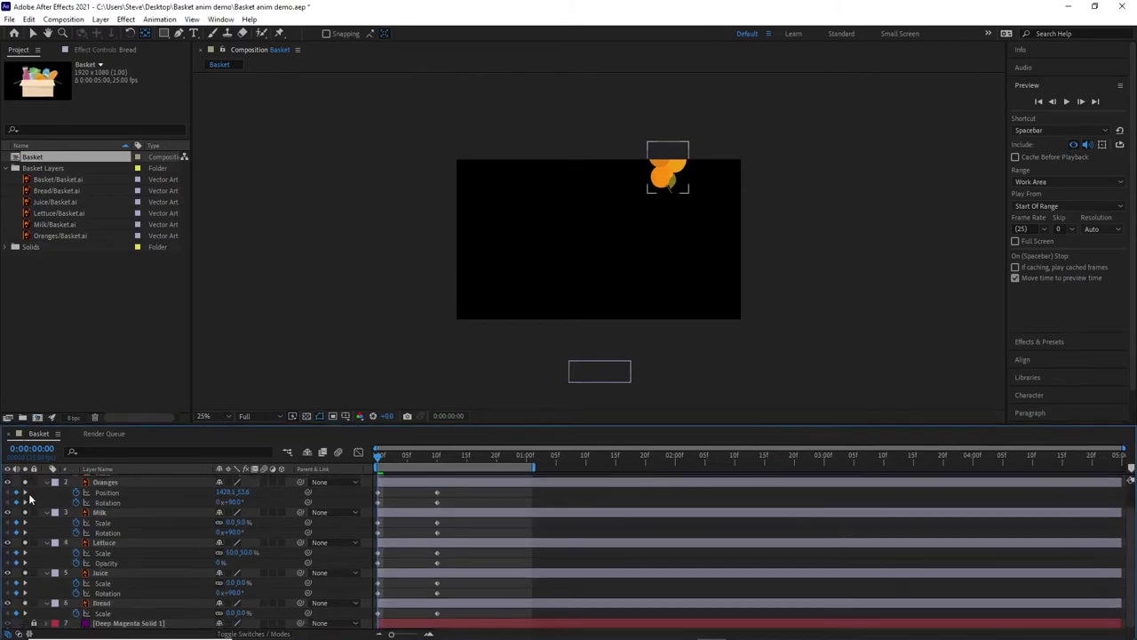
click(24, 624)
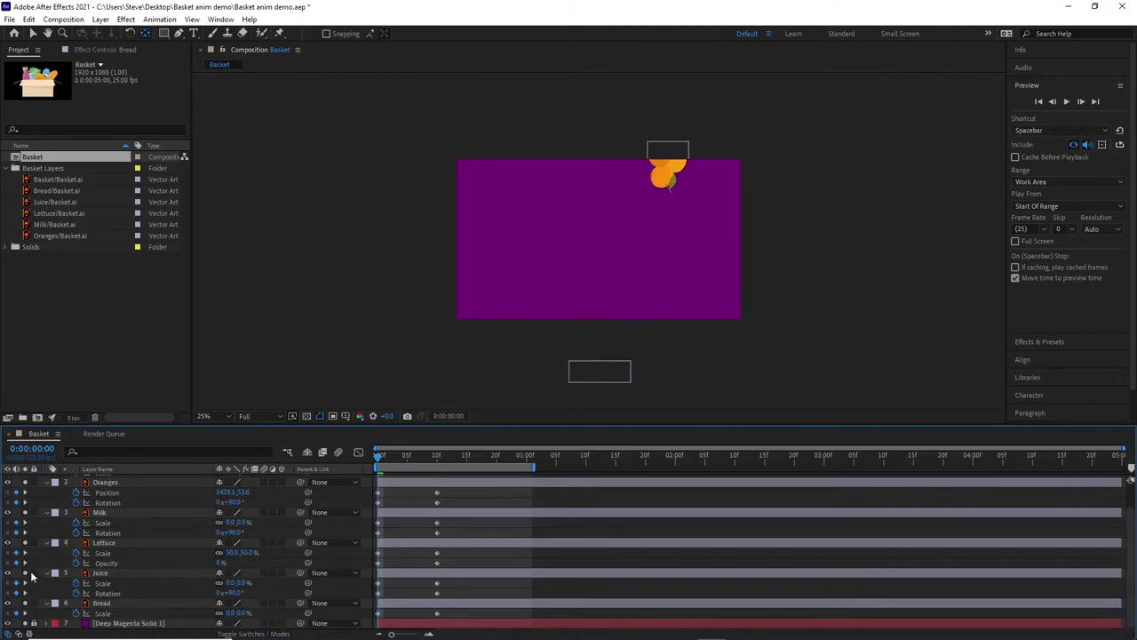
scroll(31, 579, up, 1)
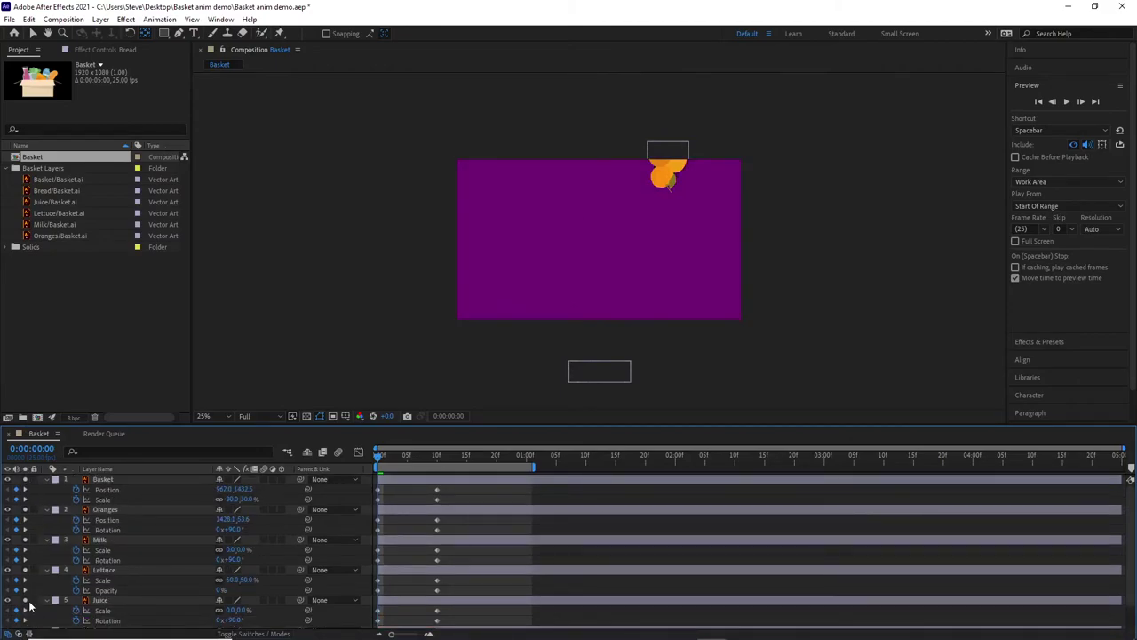
Preview the combined animation from 0:00:00:00 and return the current time to 0:00:00:10
mouse_move(379, 455)
mouse_down()
mouse_move(436, 464)
mouse_move(422, 473)
mouse_move(365, 456)
mouse_up()
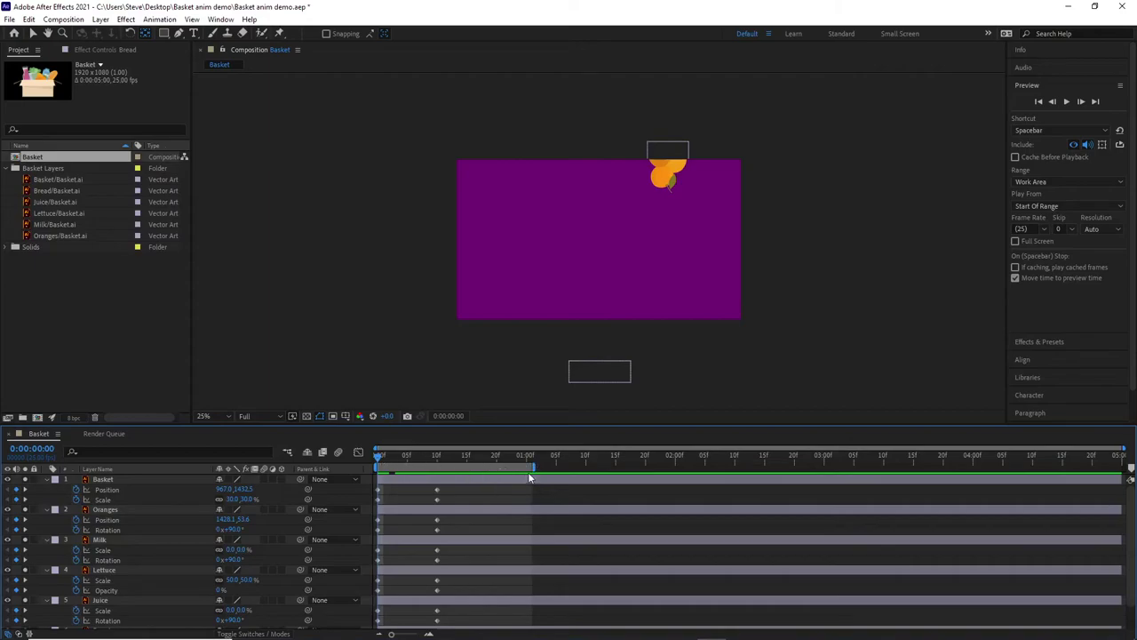
key(space)
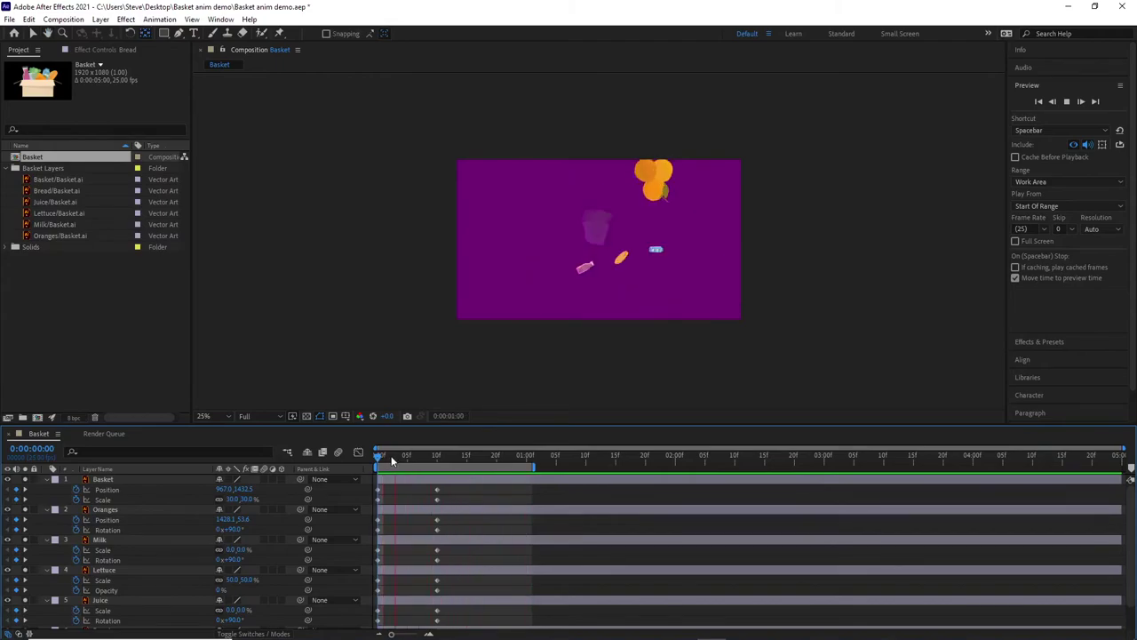
key(space)
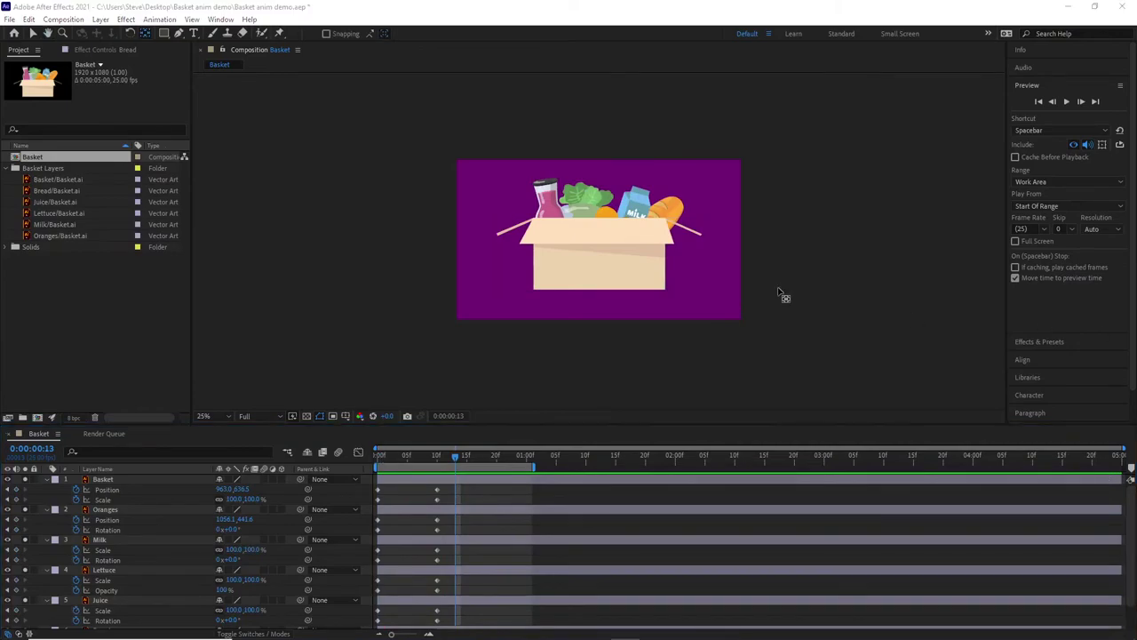
drag(455, 455, 435, 467)
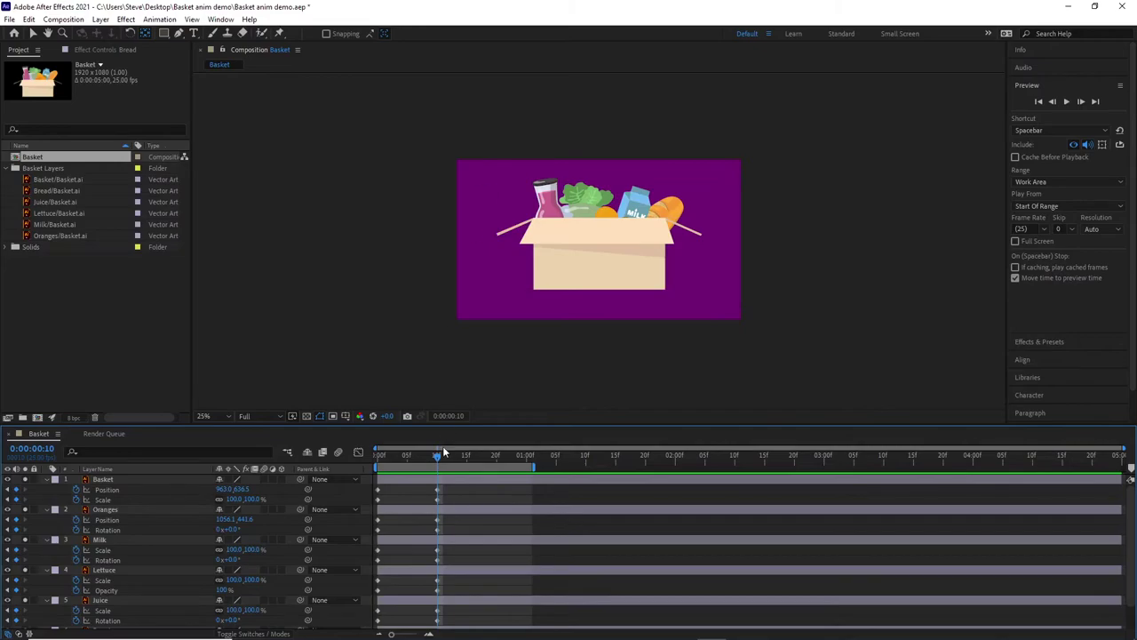
mouse_move(436, 455)
mouse_down()
mouse_move(365, 464)
mouse_move(436, 460)
mouse_up()
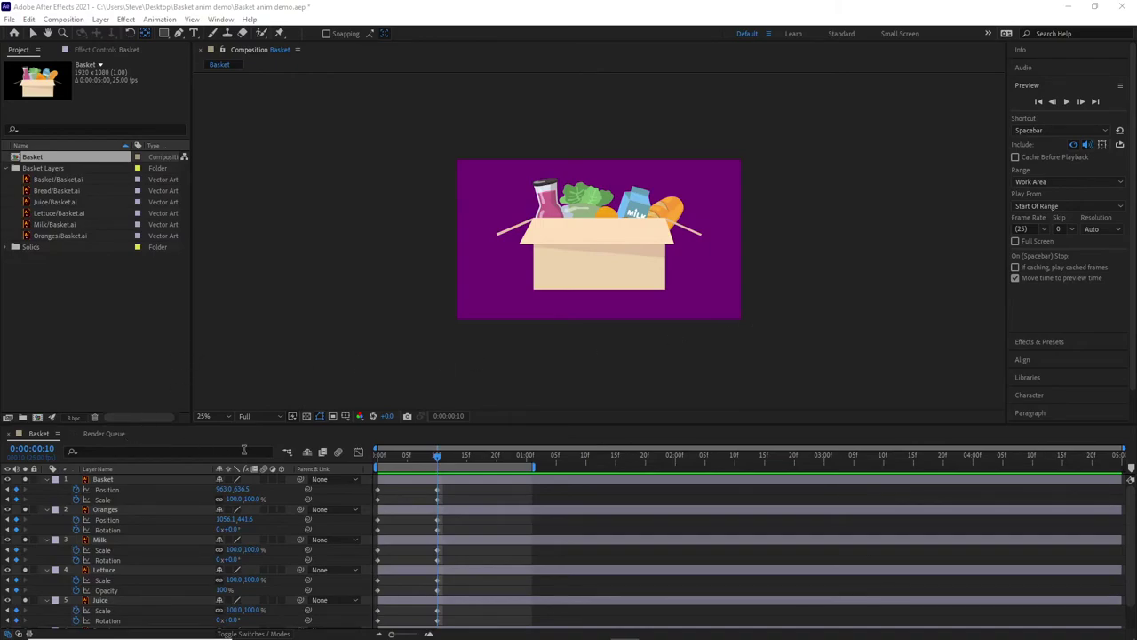
Select all six artwork layers and collapse their keyframed properties
mouse_move(100, 622)
click(130, 479)
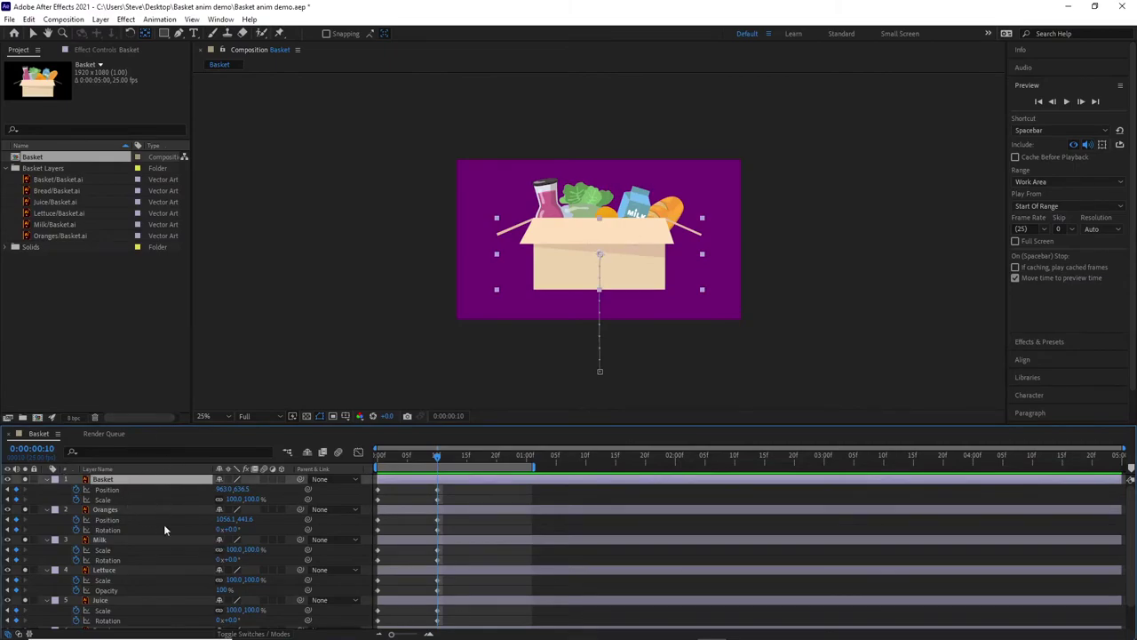
key(ctrl+a)
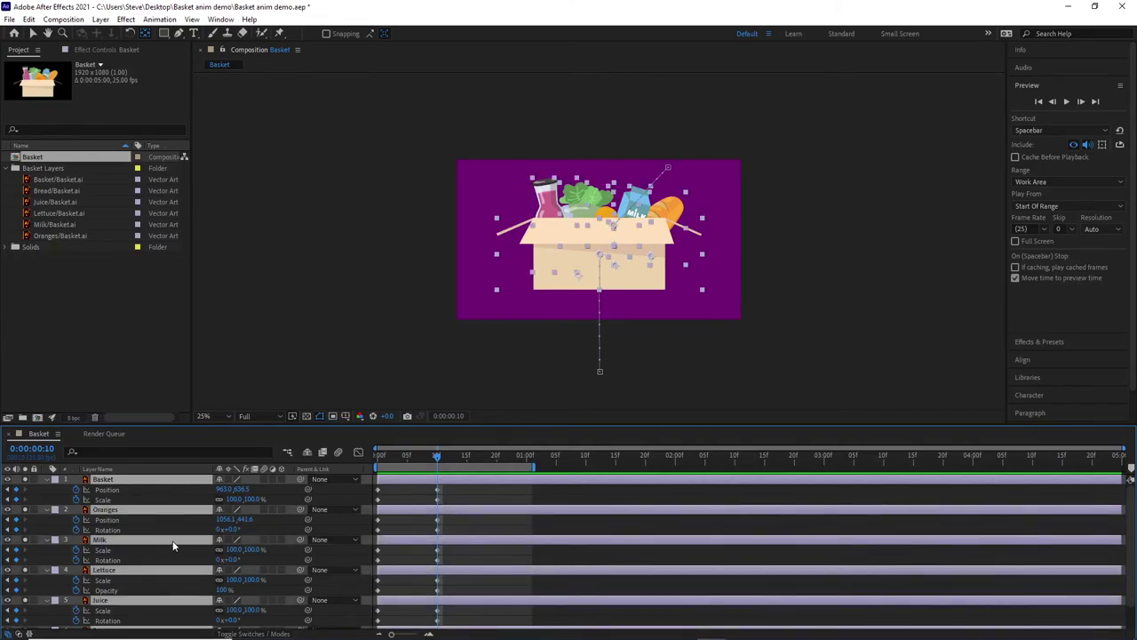
click(46, 479)
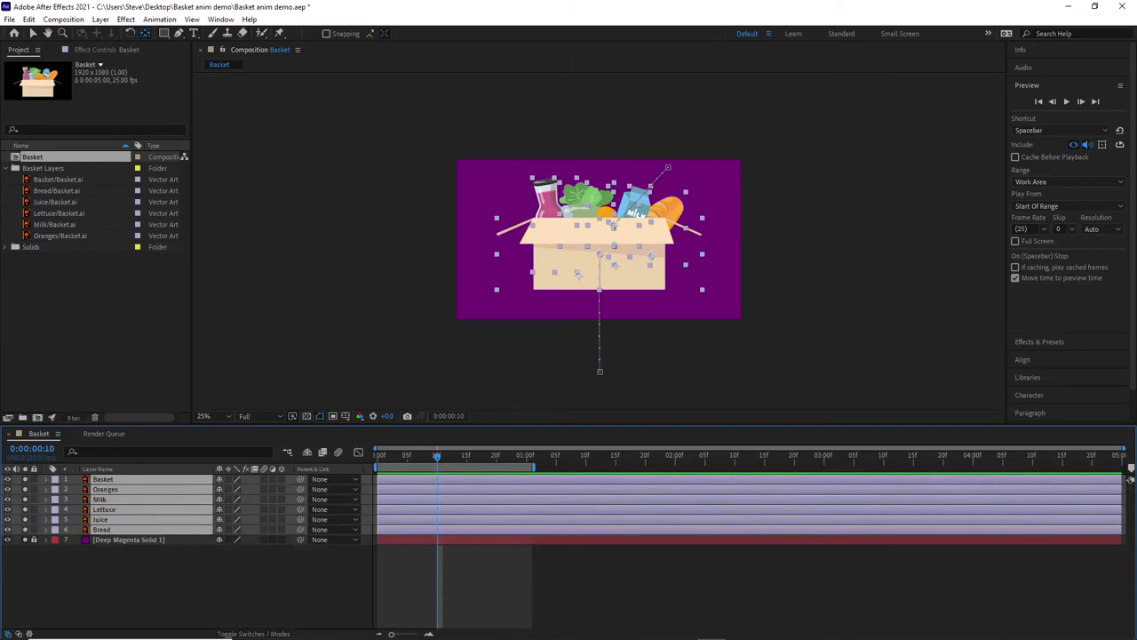
Extend the end of the work area to 0:00:02:00 and preview the animation
drag(534, 468, 677, 469)
key(space)
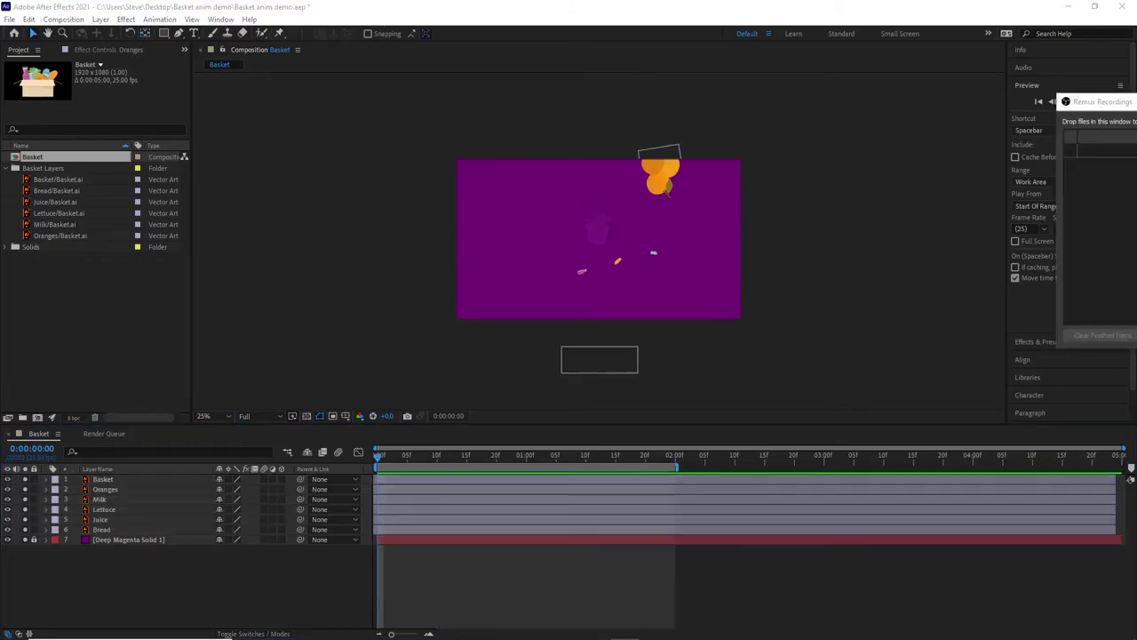
click(702, 499)
click(681, 466)
click(752, 509)
Shift all six artwork layers along the timeline so they start at about 0:00:02:02
click(99, 481)
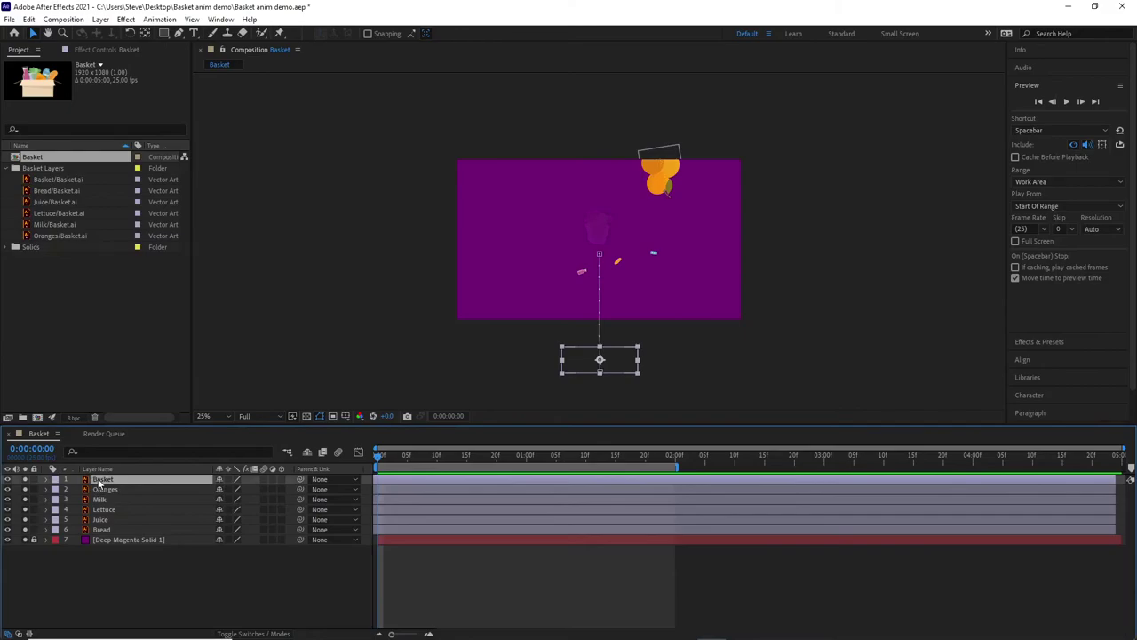
key(ctrl+a)
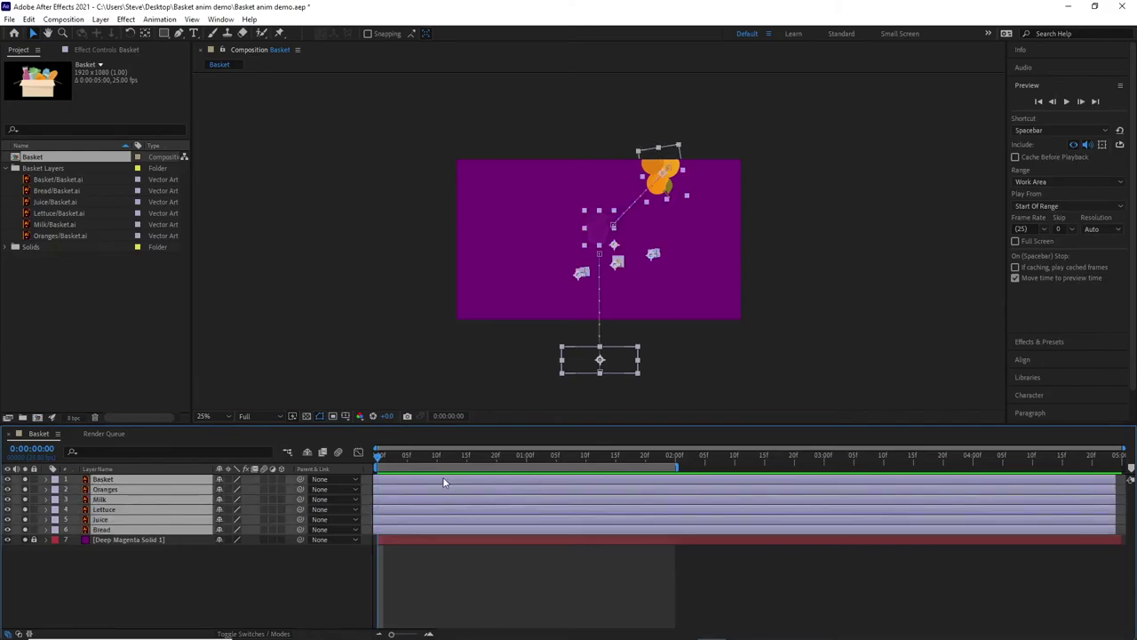
drag(440, 477, 758, 481)
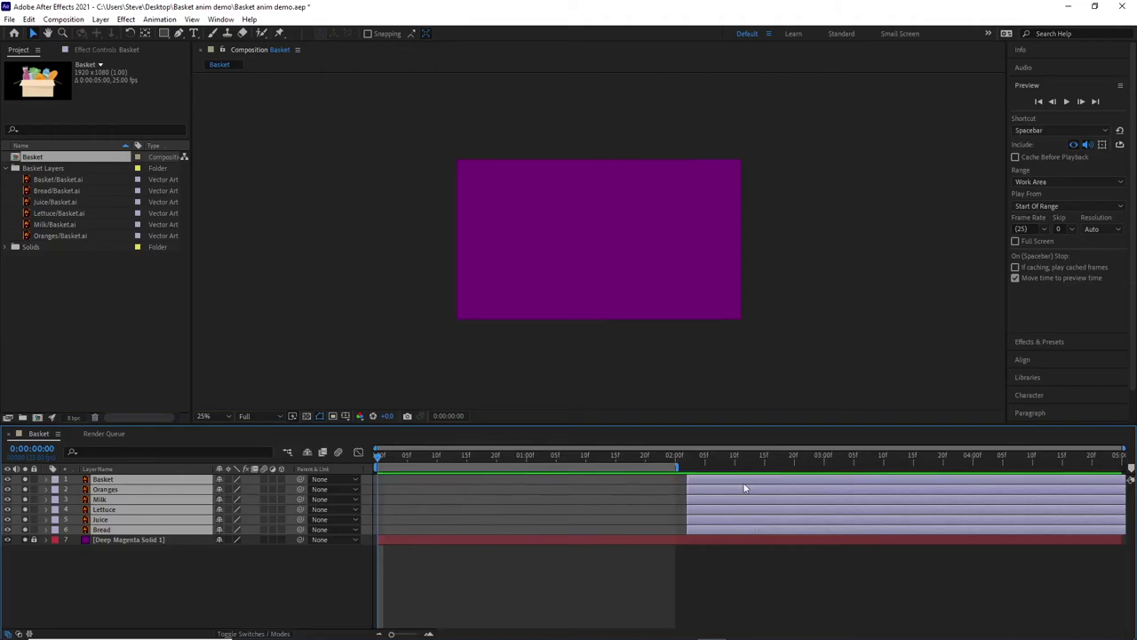
Move only the Basket layer back along the timeline so it starts at about 0:00:00:02
click(746, 582)
click(724, 483)
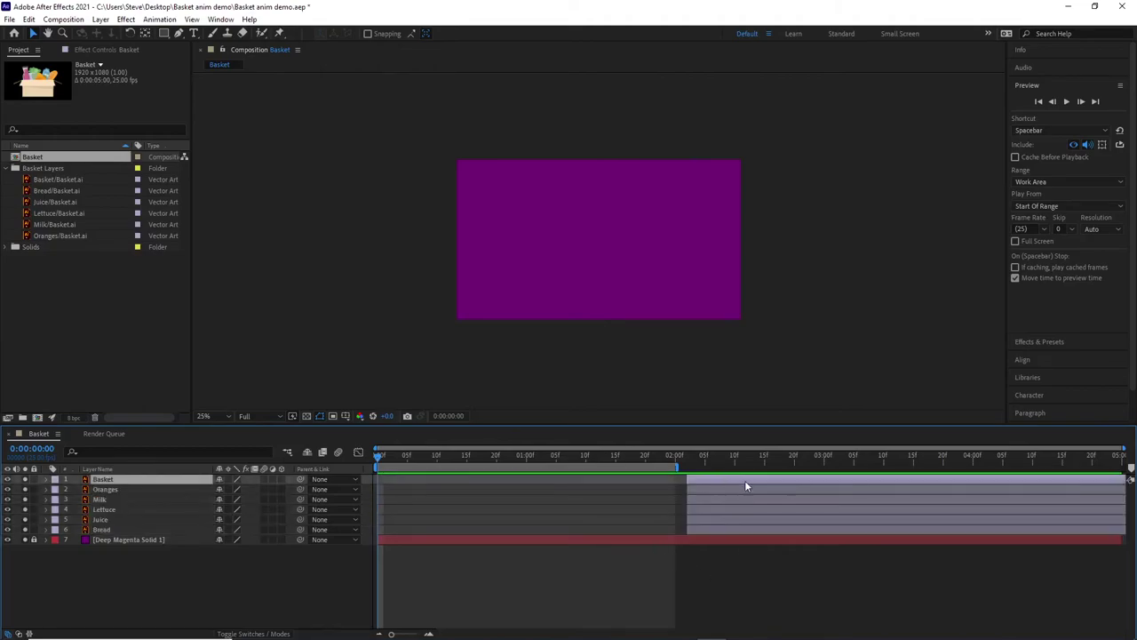
drag(746, 483, 453, 494)
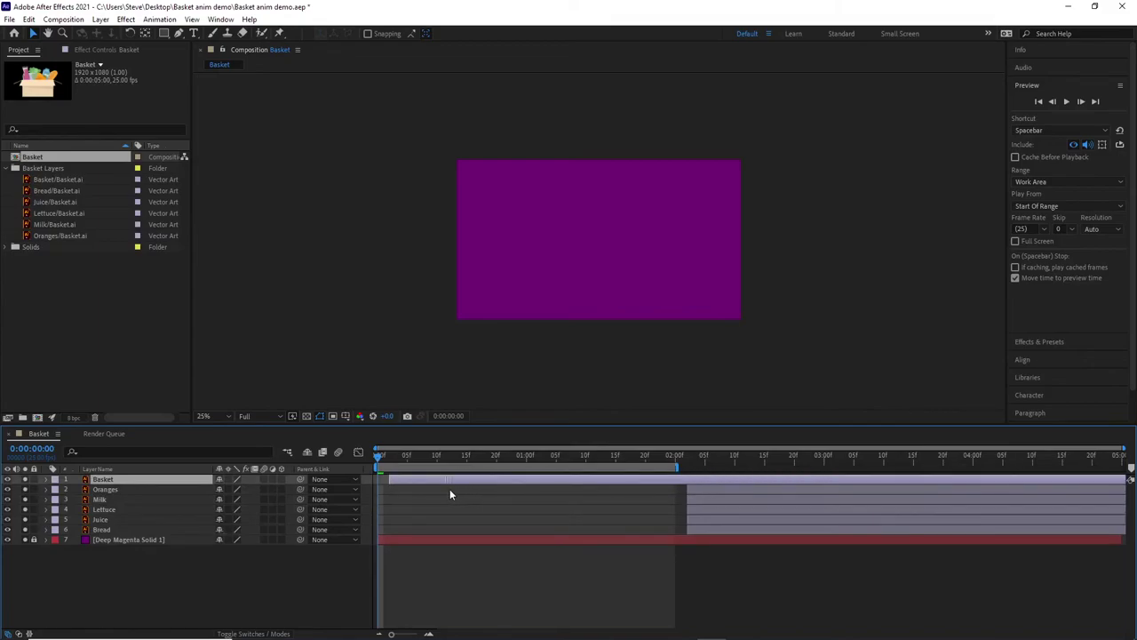
Move the Oranges layer back along the timeline so it starts at about 0:00:00:08, shortly after the Basket layer
drag(376, 455, 402, 457)
drag(720, 490, 403, 456)
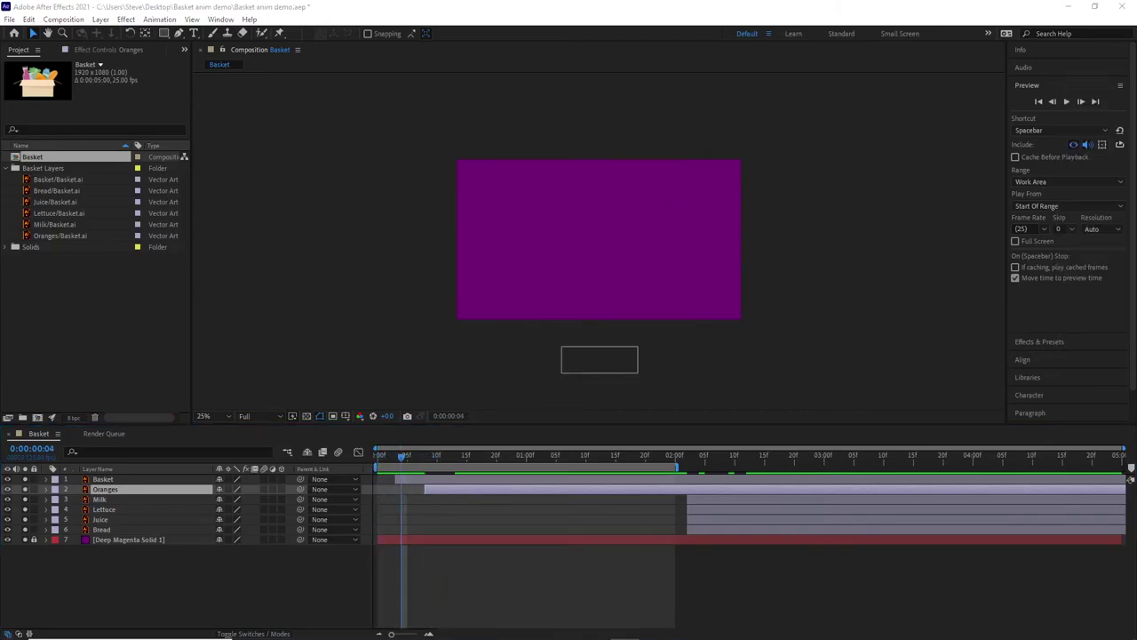
click(418, 477)
click(434, 489)
Reveal the keyframed properties of the Basket and Oranges layers
click(412, 480)
key(u)
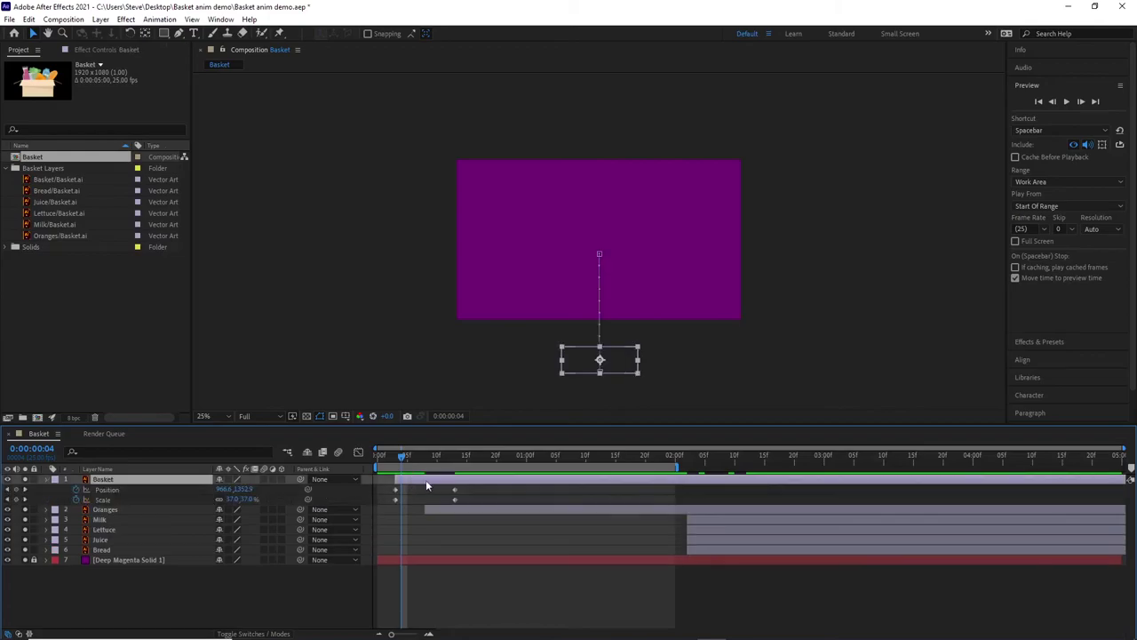
click(440, 506)
key(u)
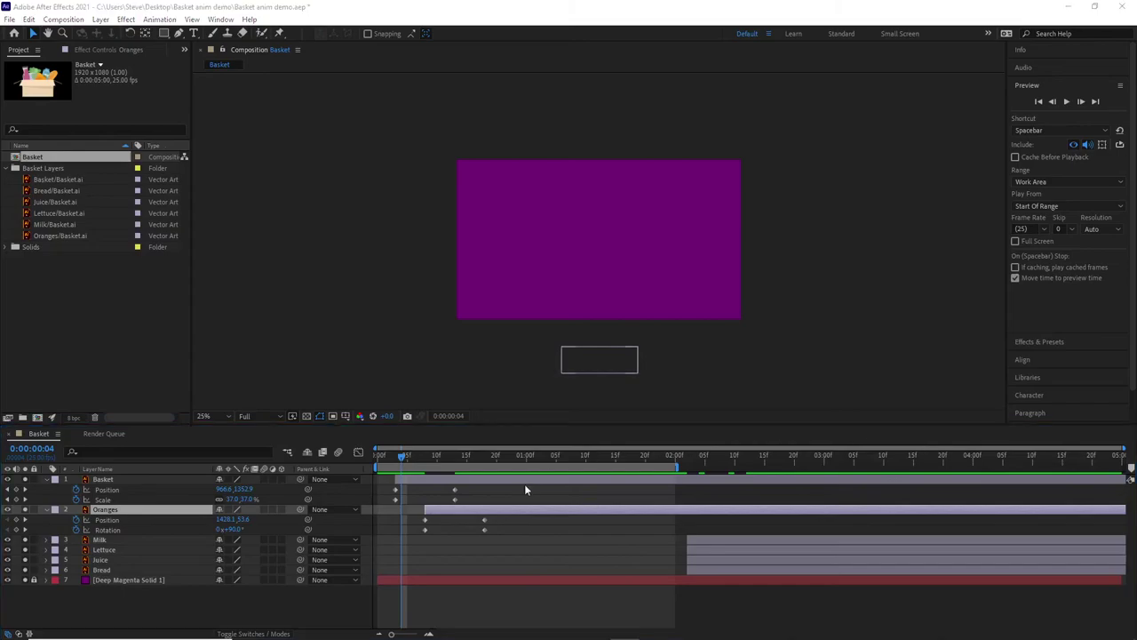
Move the Oranges layer's final Position and Rotation keyframes earlier to about 0:00:00:14 and play back the faster drop
click(428, 499)
drag(405, 456, 467, 475)
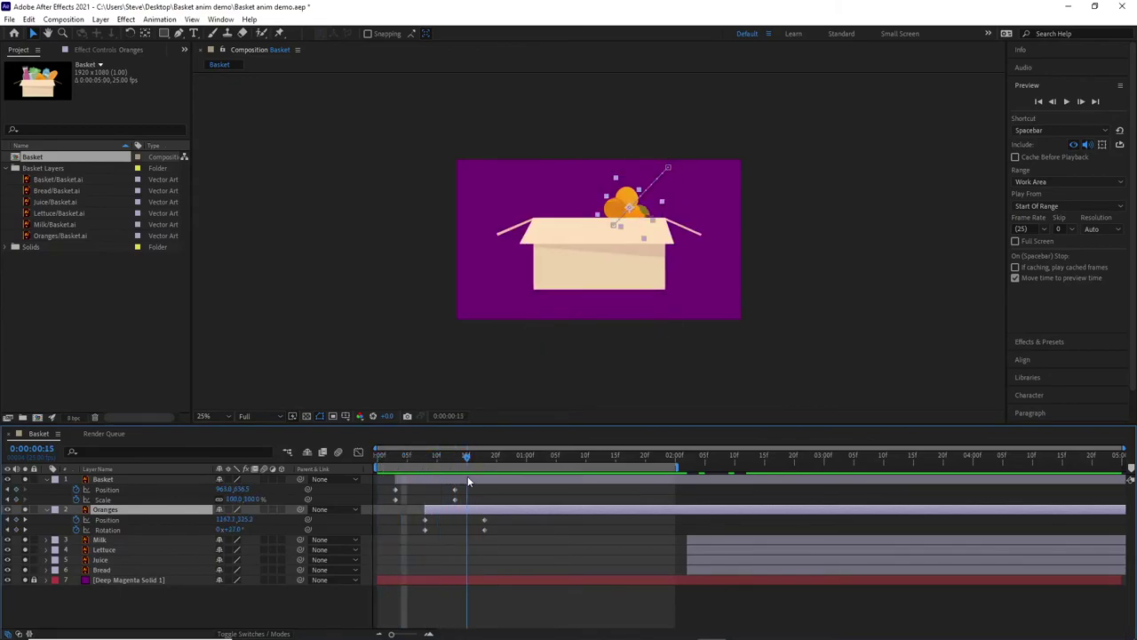
click(484, 521)
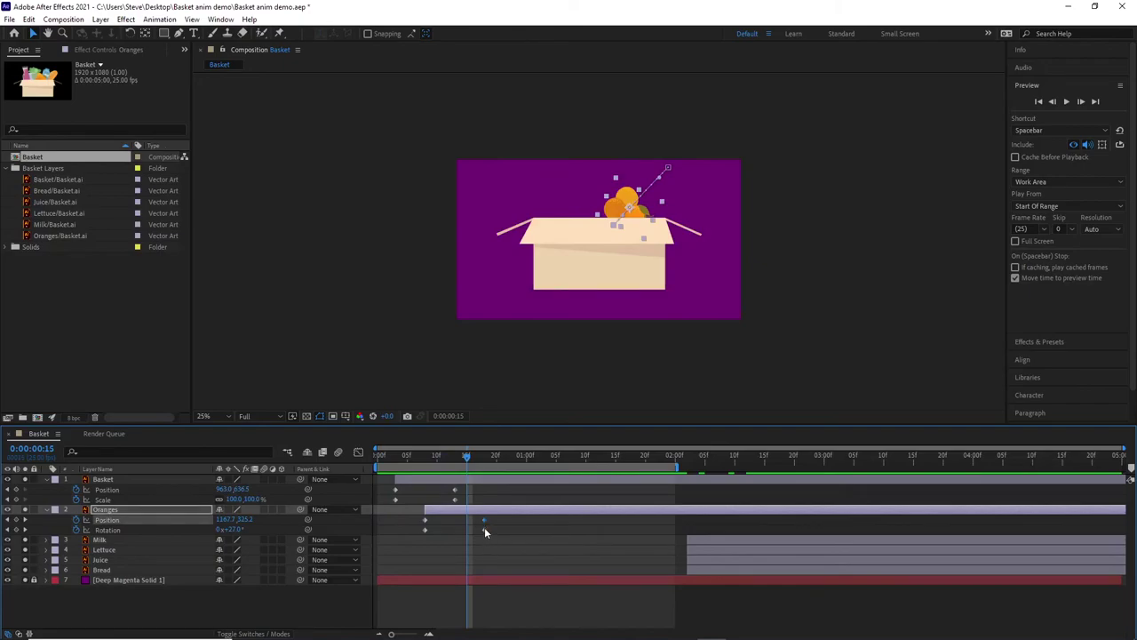
mouse_move(485, 522)
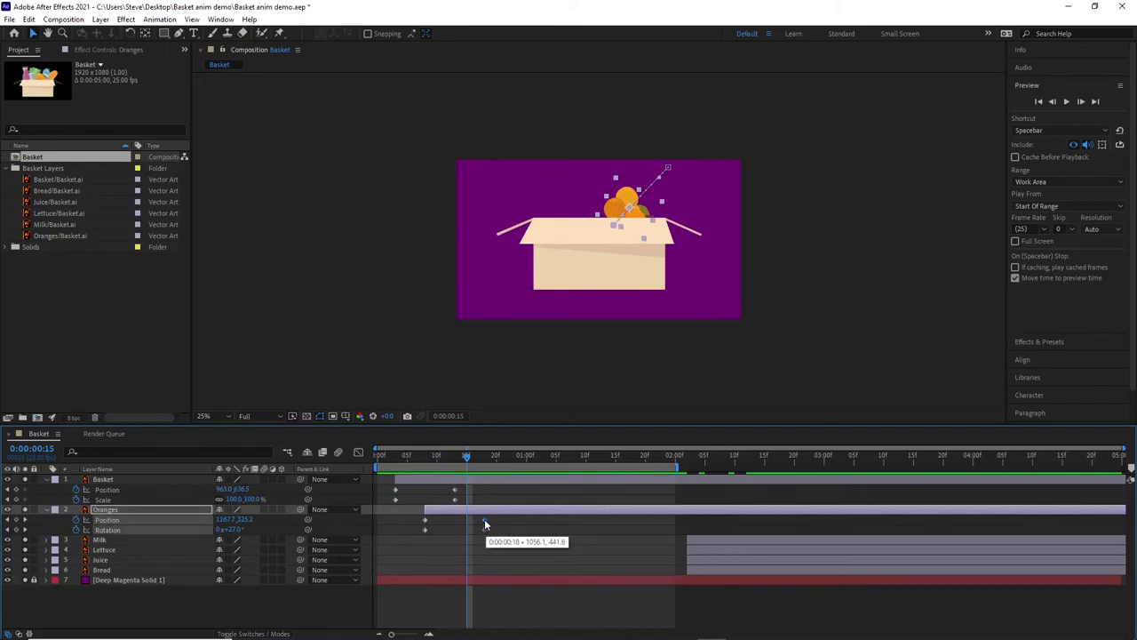
drag(484, 522, 461, 524)
drag(462, 455, 466, 484)
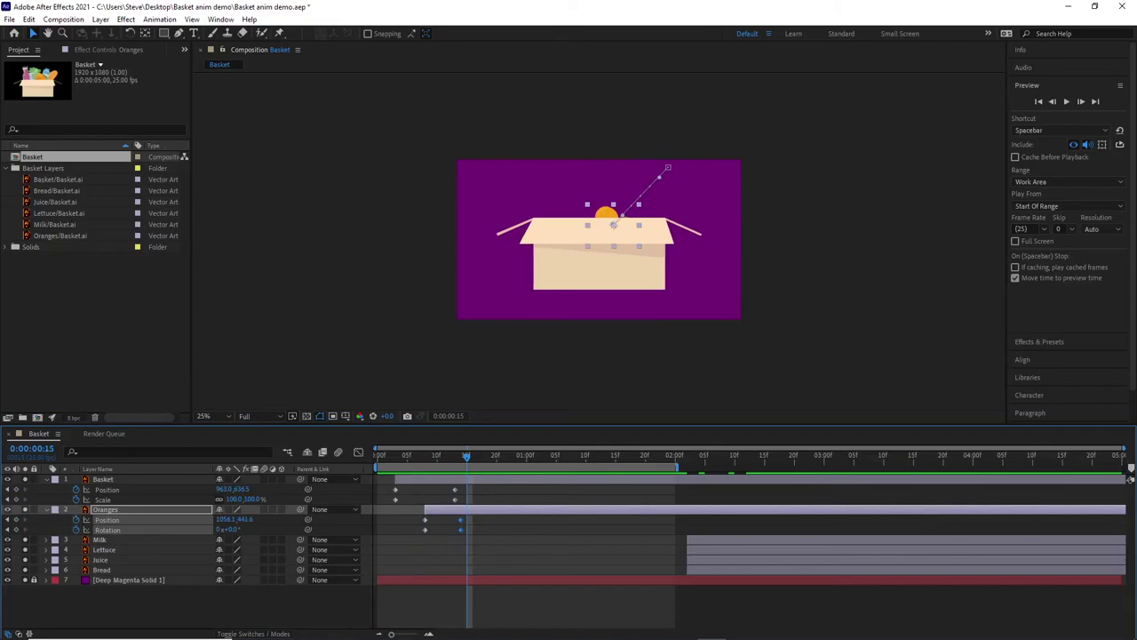
key(space)
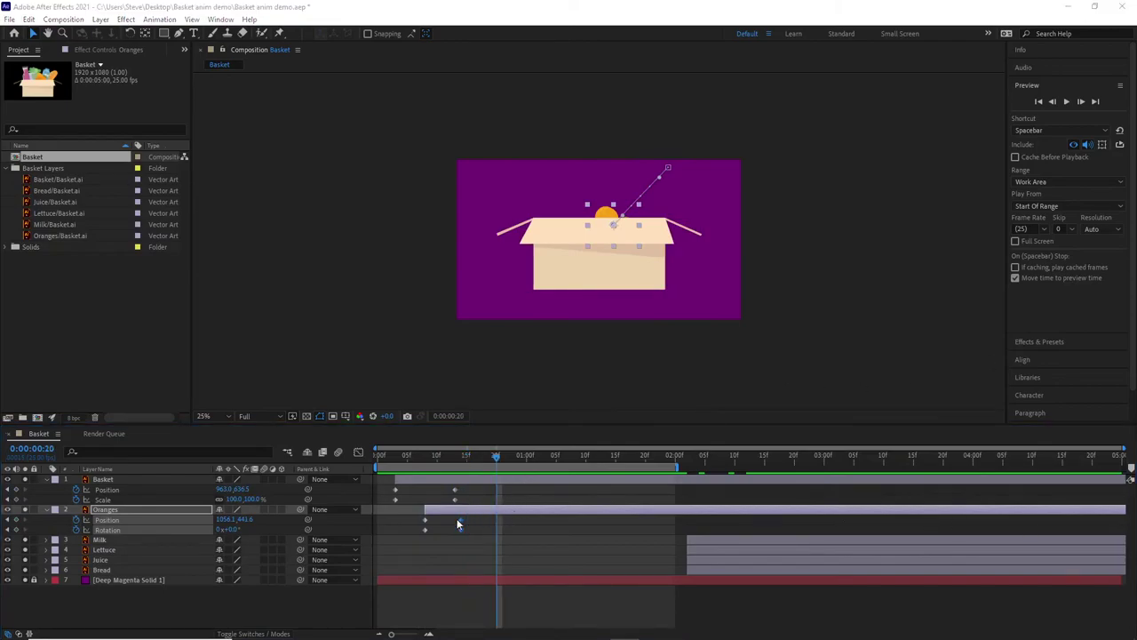
Start the Milk layer at about 0:00:00:12 and move its final Scale and Rotation keyframes to about 0:00:01:05
click(718, 540)
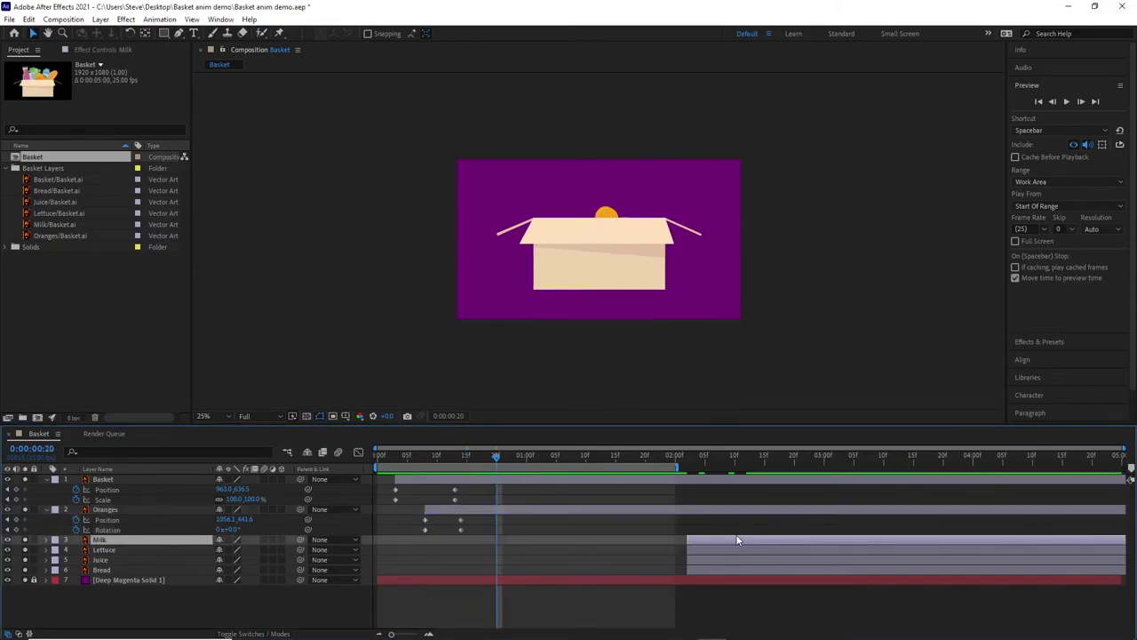
drag(738, 536, 503, 531)
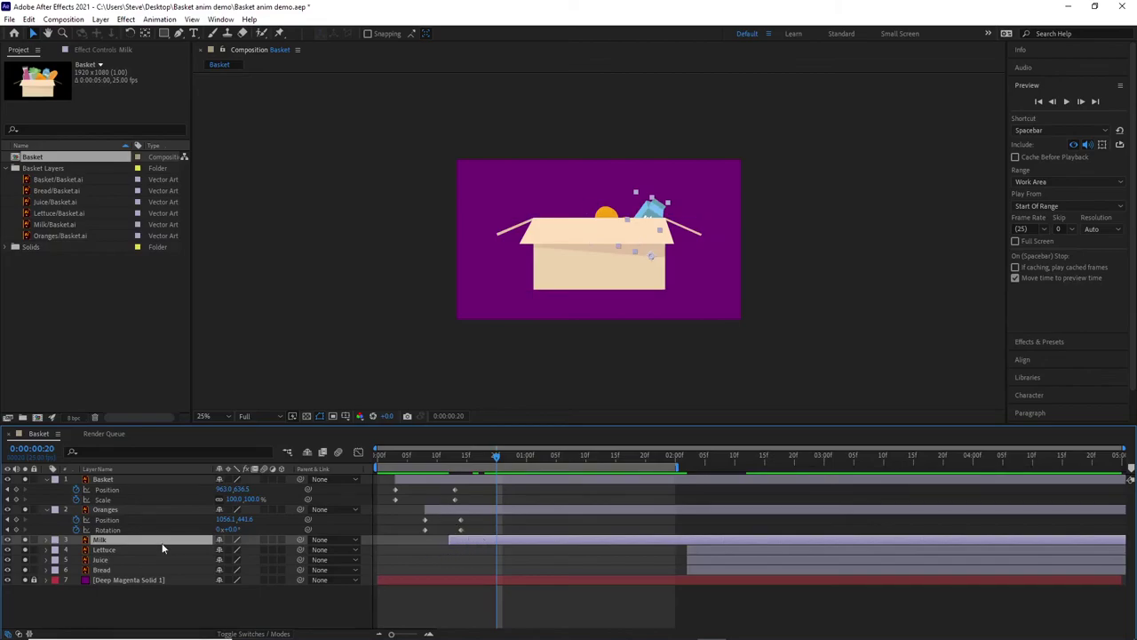
key(u)
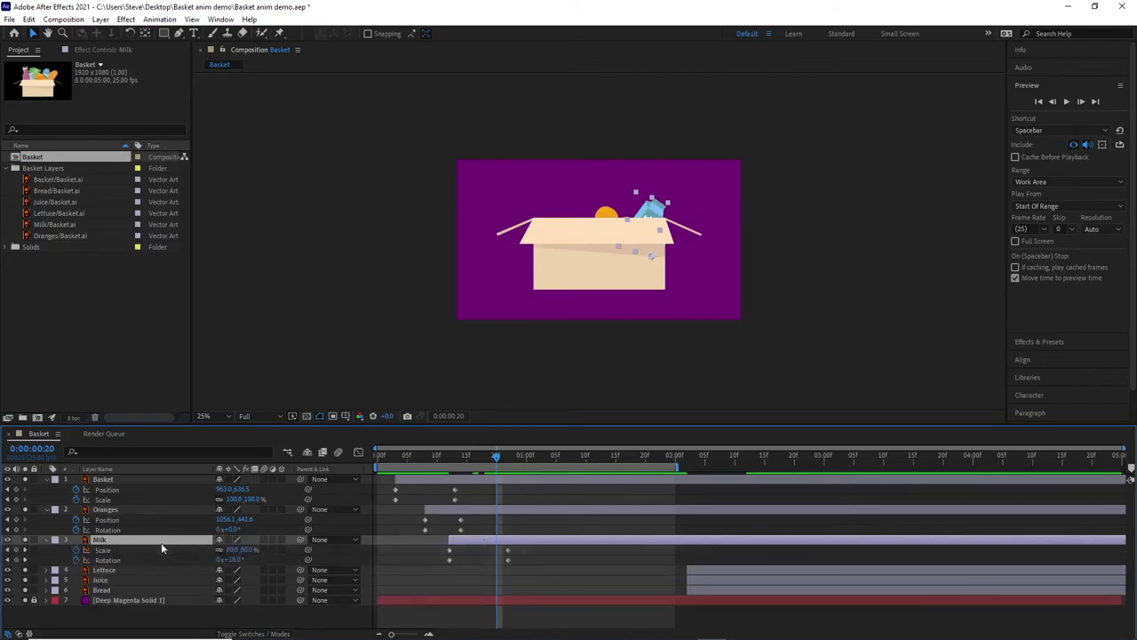
key(Return)
click(508, 557)
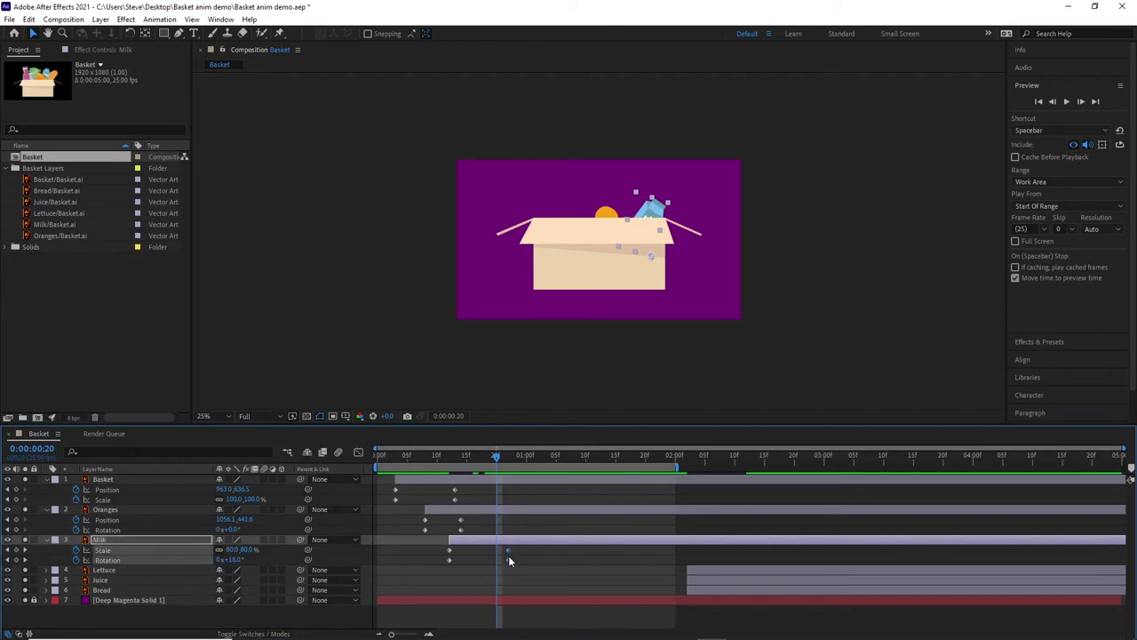
drag(508, 554, 556, 560)
Reveal the Lettuce layer's keyframes, move the layer so it starts at about 0:00:00:19, and preview the animation
click(700, 568)
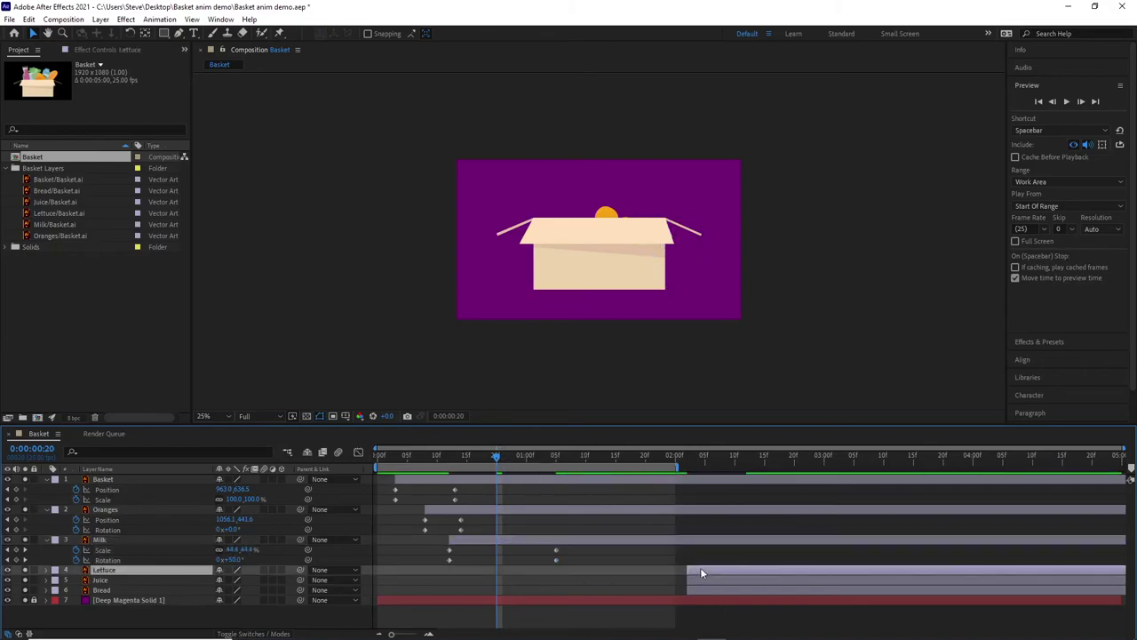
key(u)
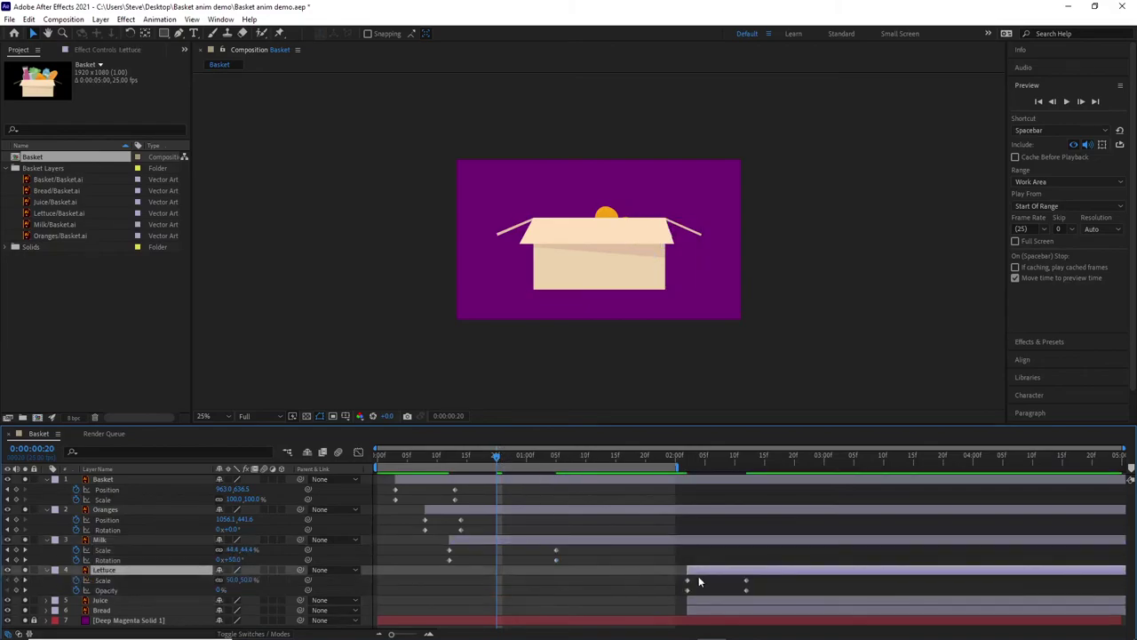
drag(679, 572, 500, 573)
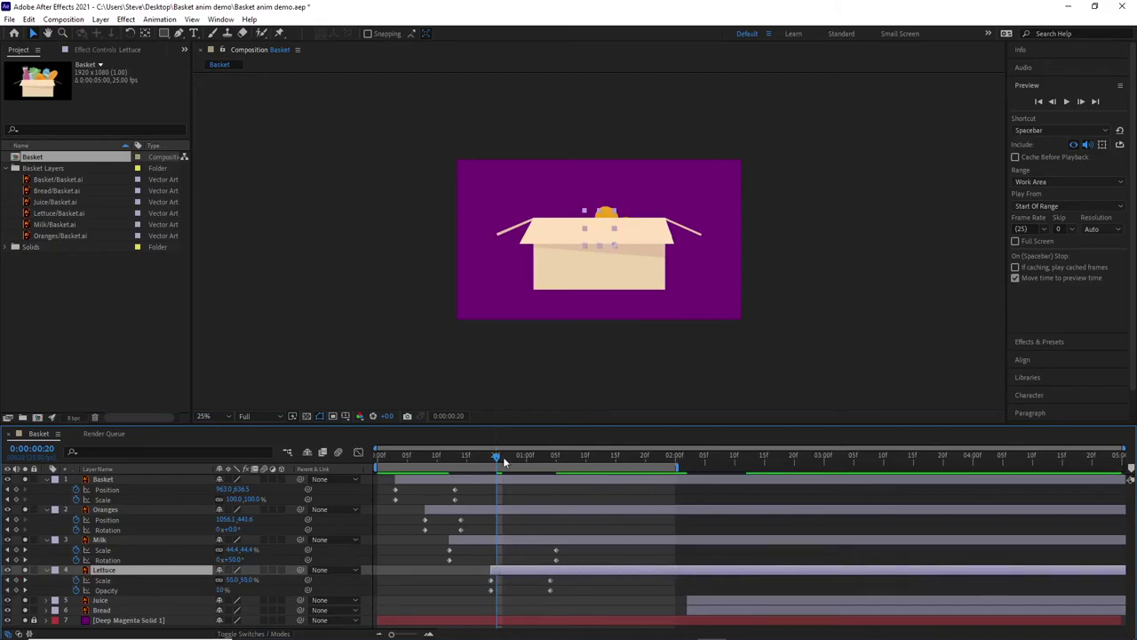
drag(495, 455, 396, 455)
key(space)
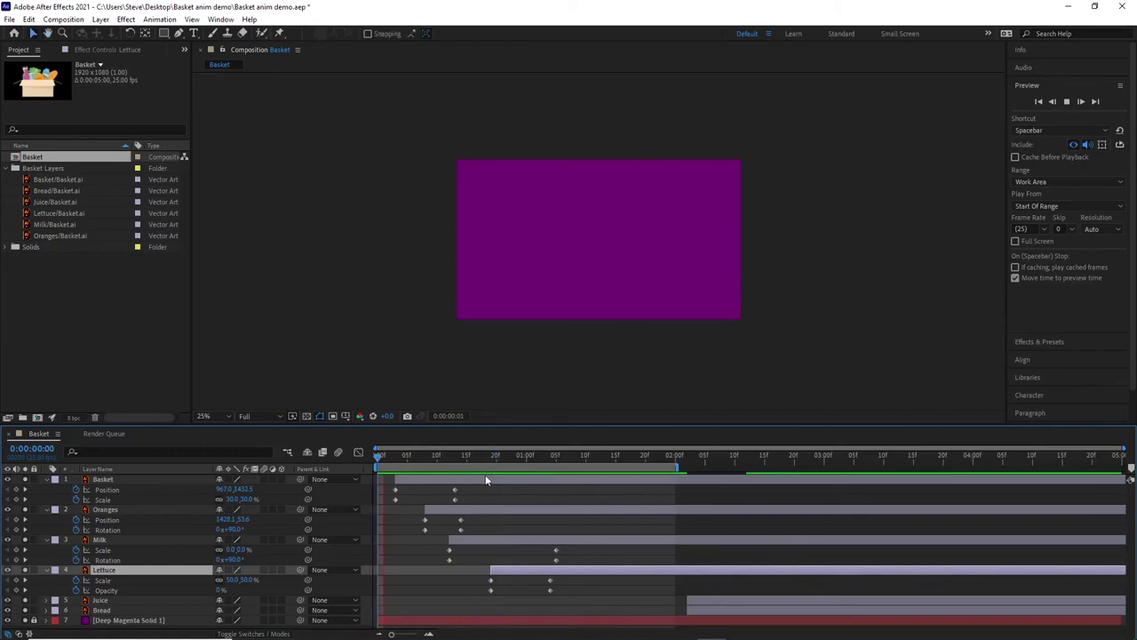
key(space)
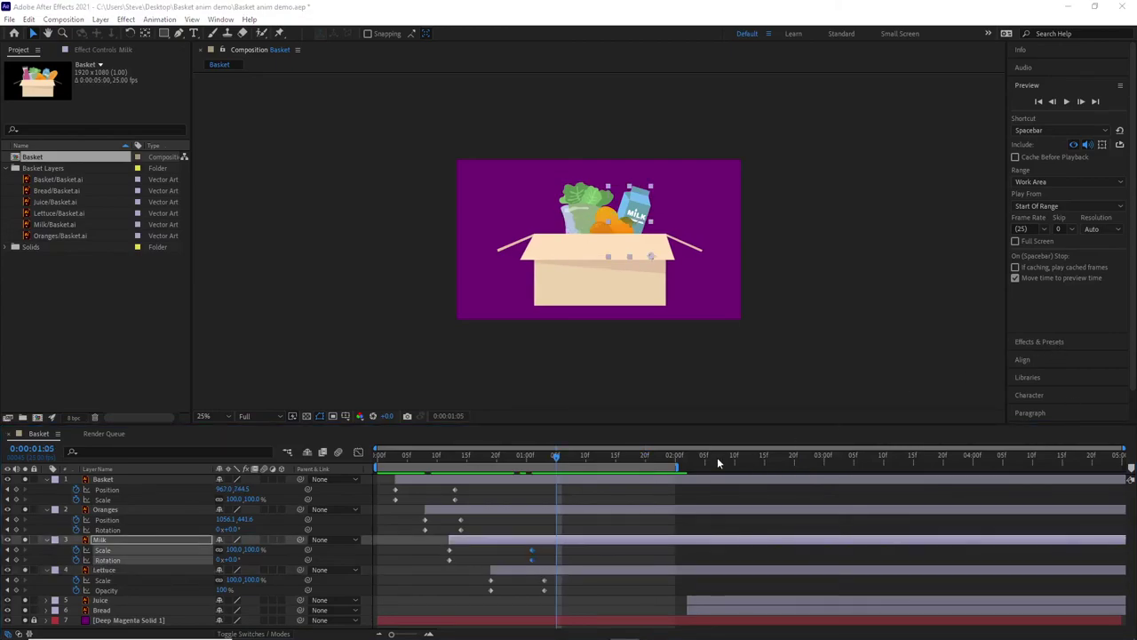
Move the Juice layer so it starts at about 0:00:00:23 and reveal its keyframed properties
click(510, 569)
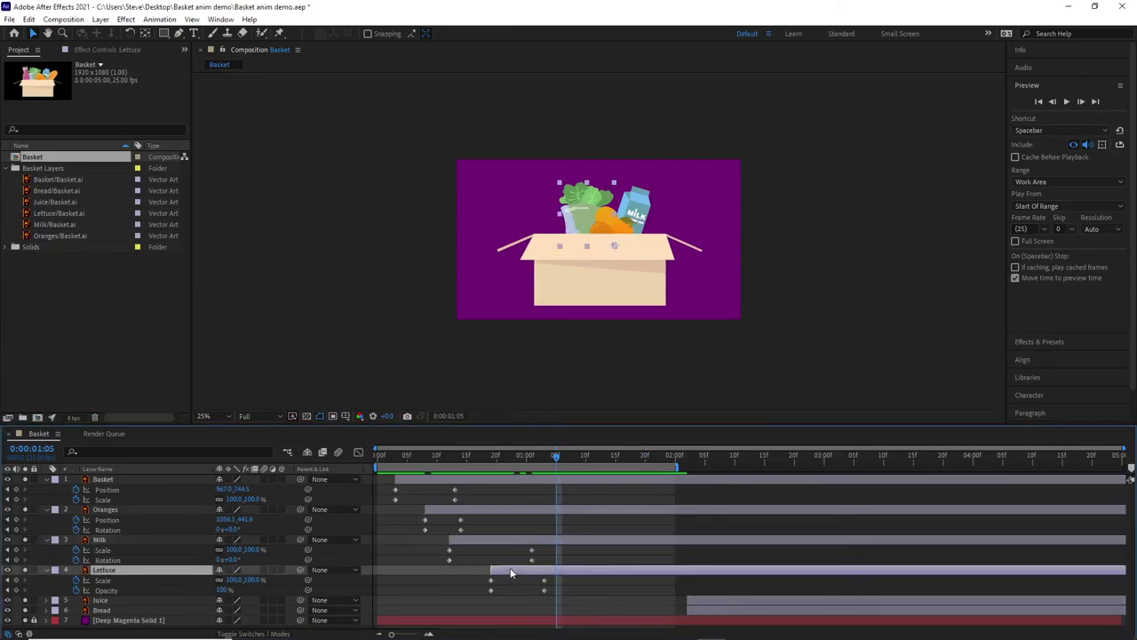
drag(700, 607, 530, 609)
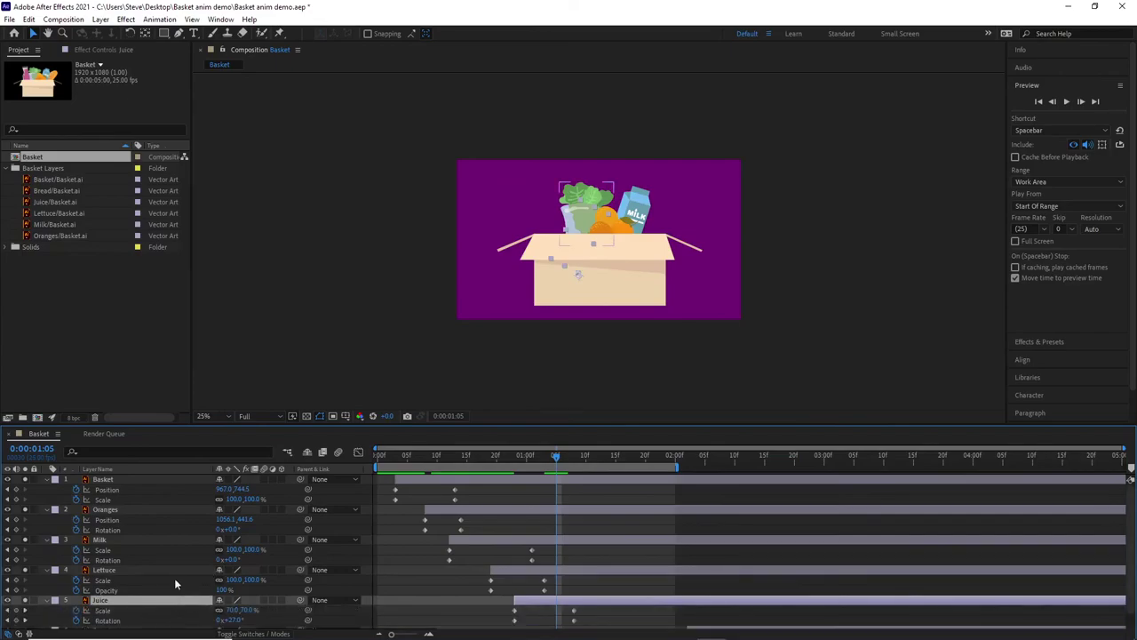
key(u)
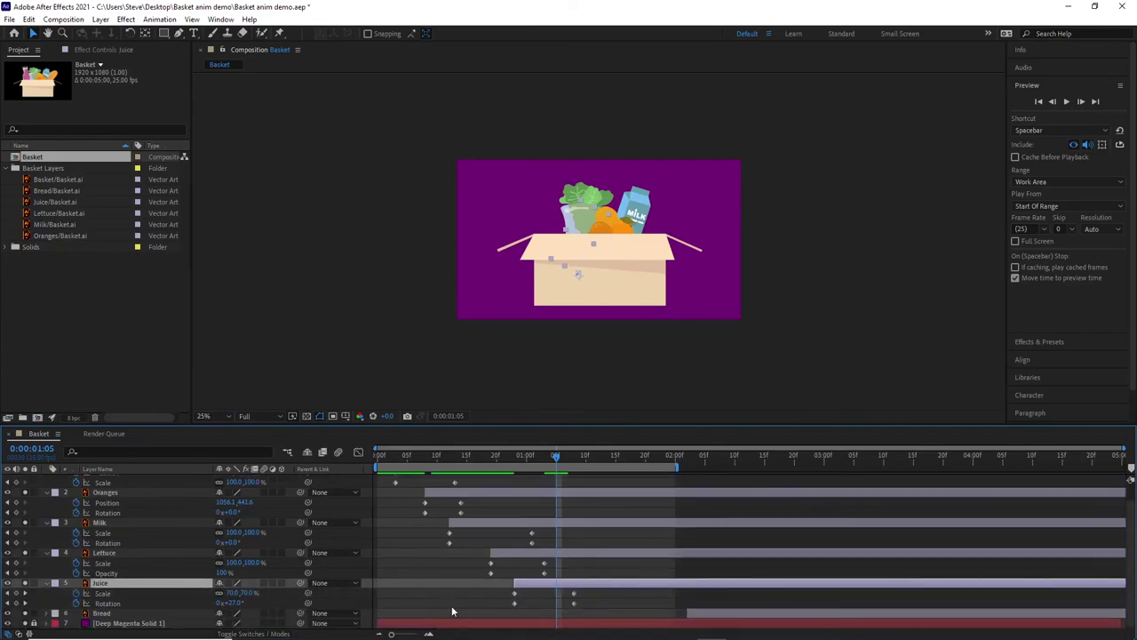
Try moving the Juice layer's final Scale and Rotation keyframes to about 0:00:01:11, and return them to about 0:00:01:08
click(574, 596)
shift+click(574, 604)
drag(574, 605, 591, 605)
click(513, 593)
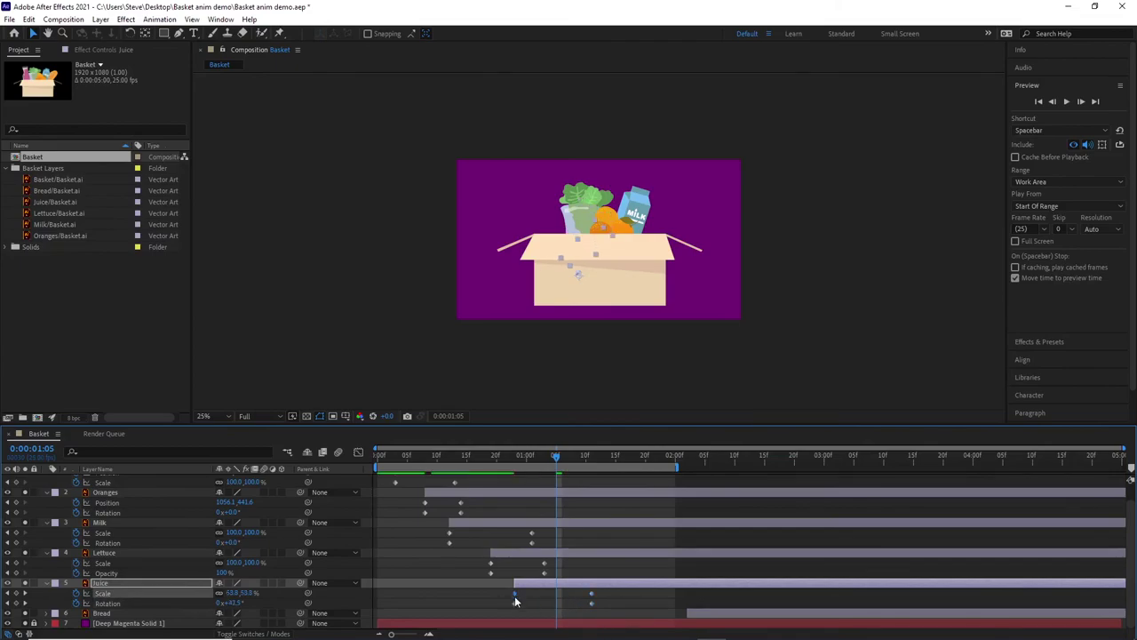
shift+click(590, 605)
drag(591, 606, 573, 610)
Move the Bread layer back along the timeline so it starts at about 0:00:01:04
drag(553, 458, 760, 522)
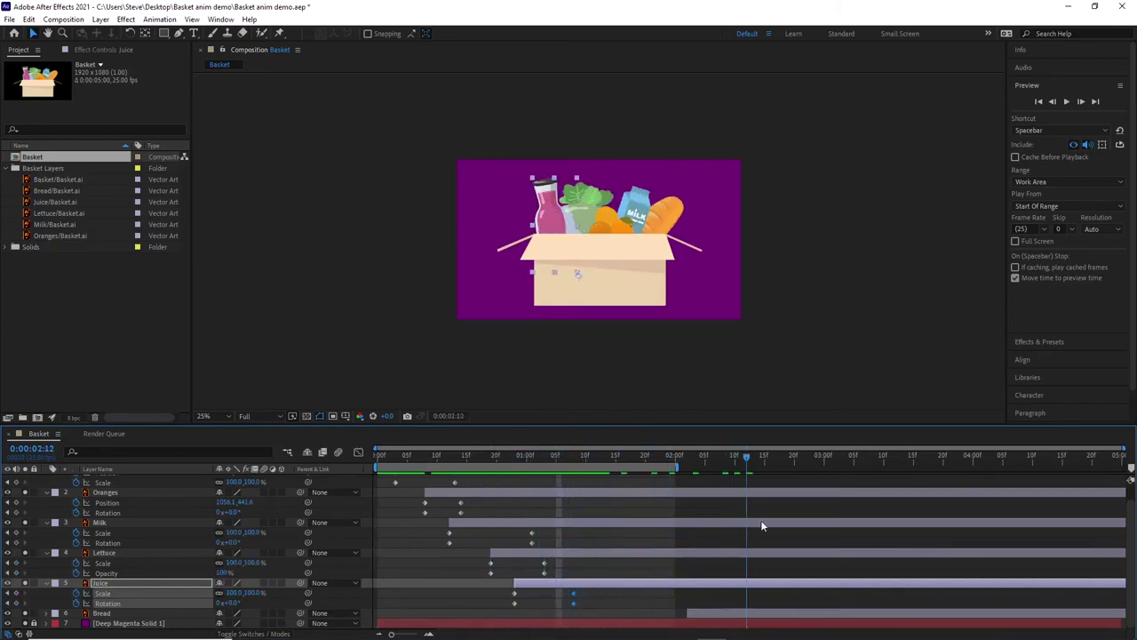
drag(742, 613, 600, 619)
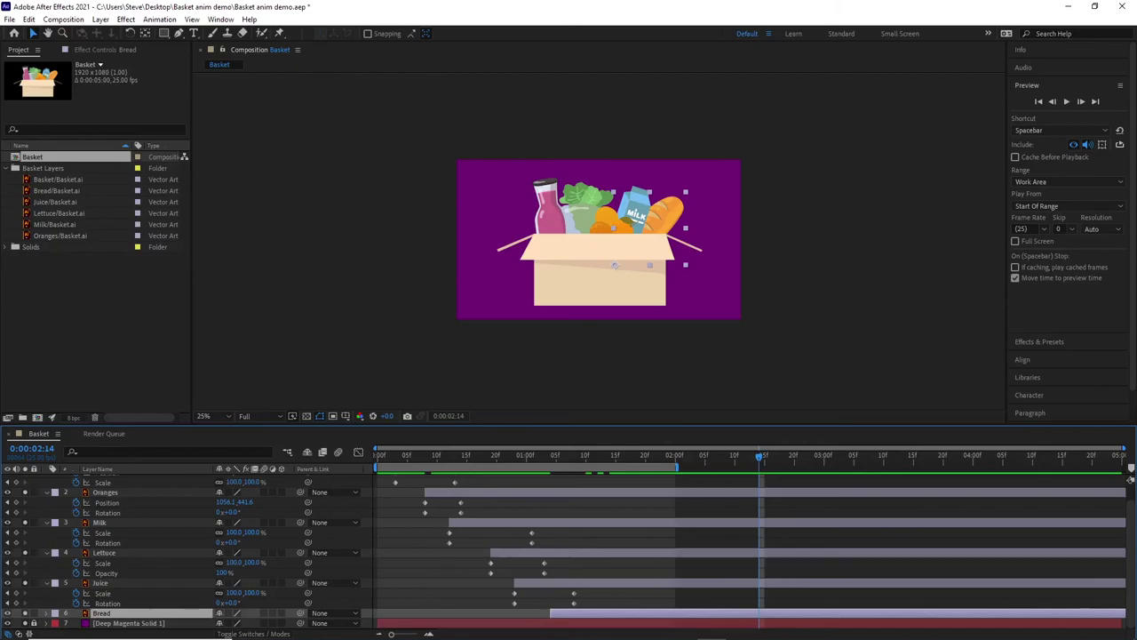
Select all the artwork layers and collapse their keyframed properties
click(600, 280)
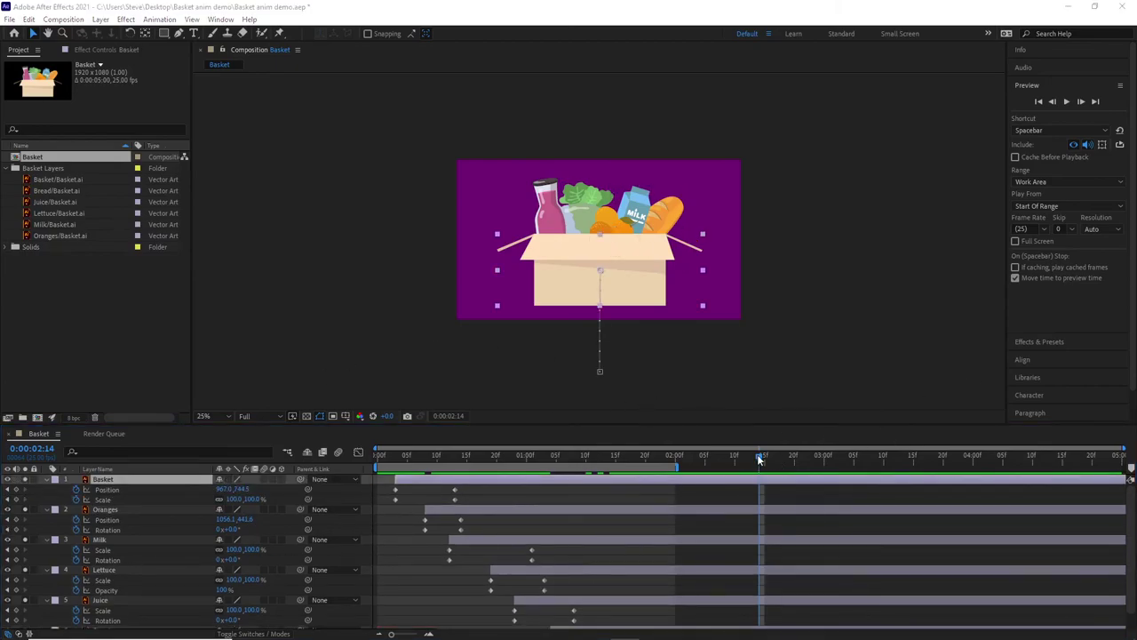
drag(759, 459, 568, 474)
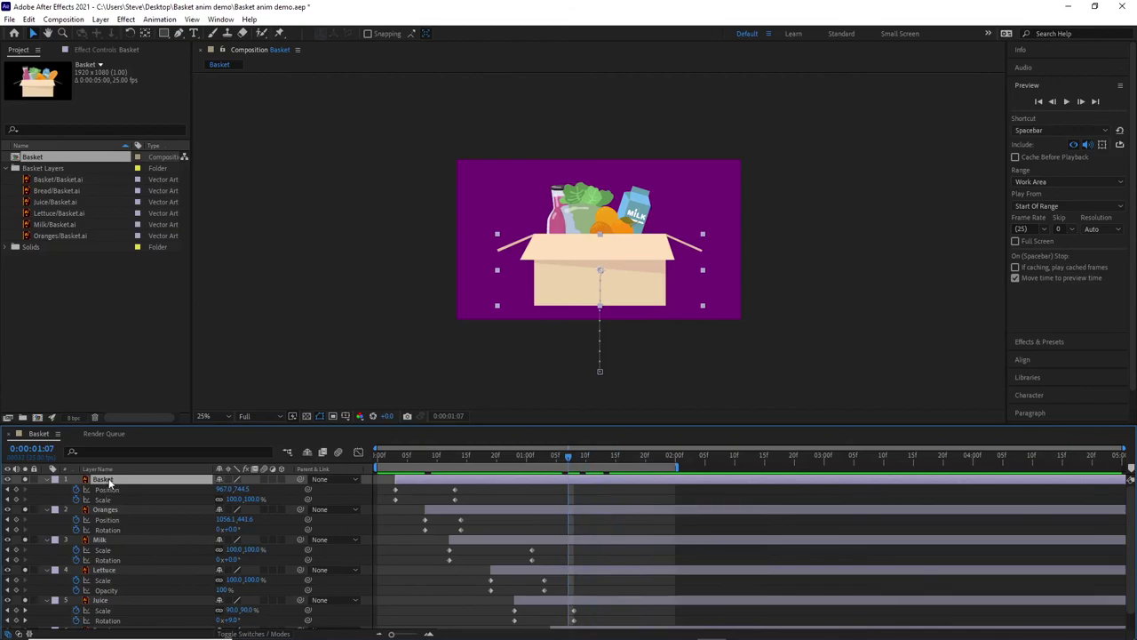
key(ctrl+a)
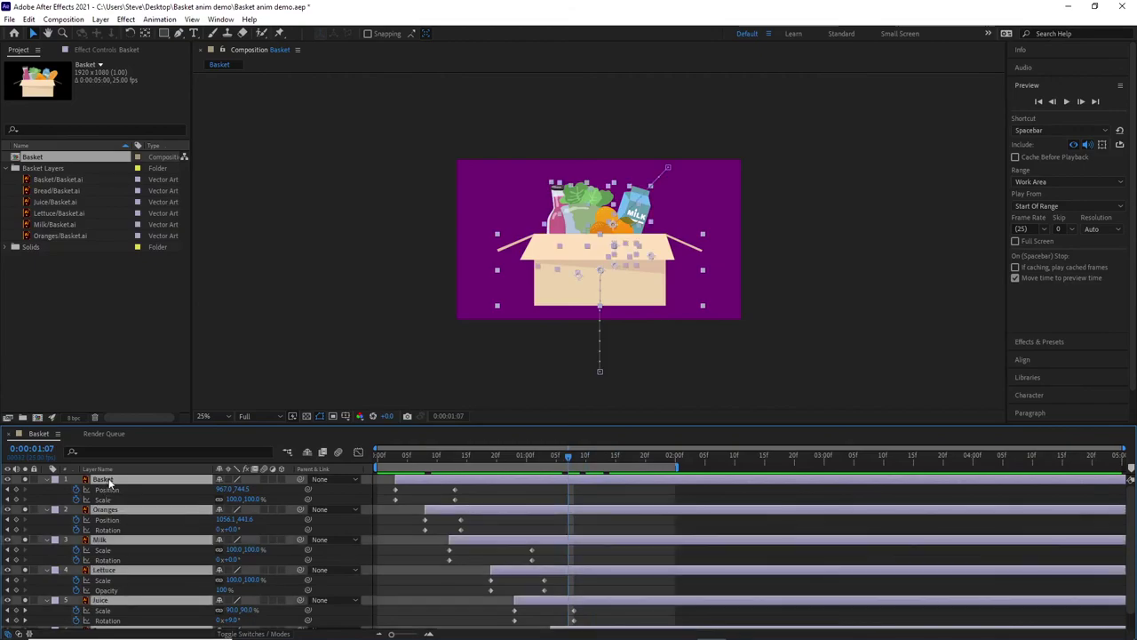
click(48, 479)
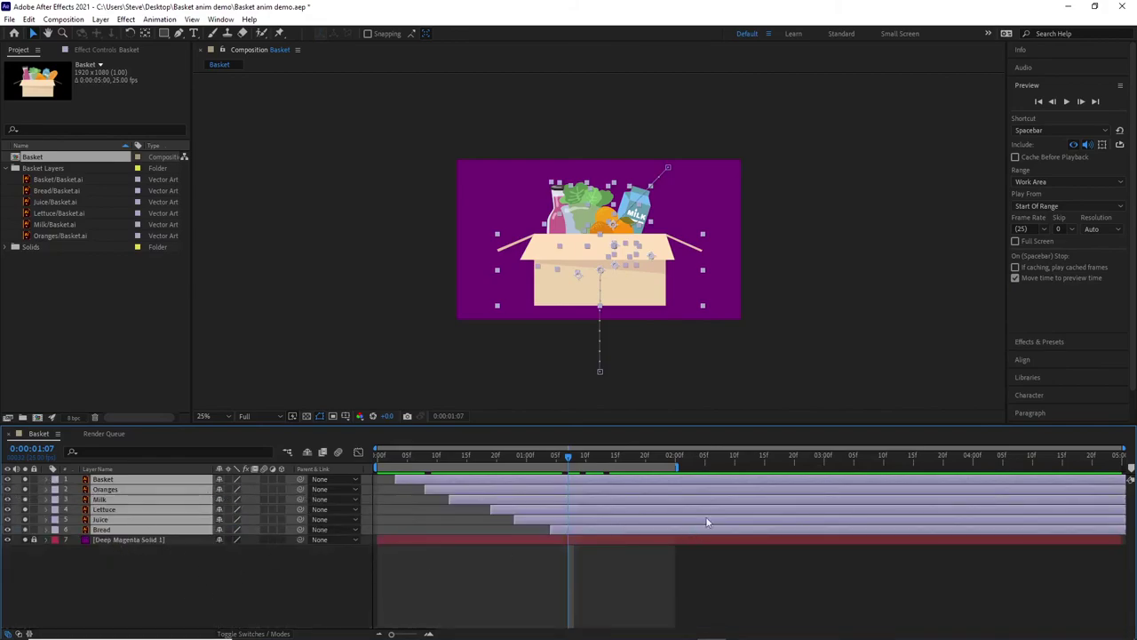
Deselect the layers and enable motion blur on all six artwork layers and for the composition
key(ctrl+shift+a)
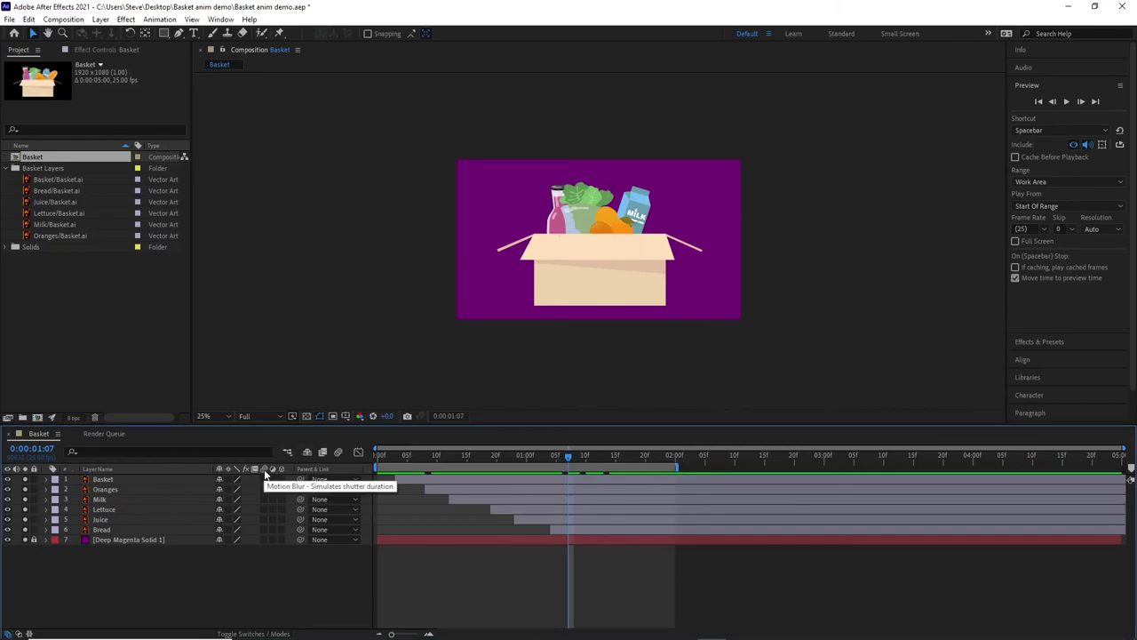
click(263, 479)
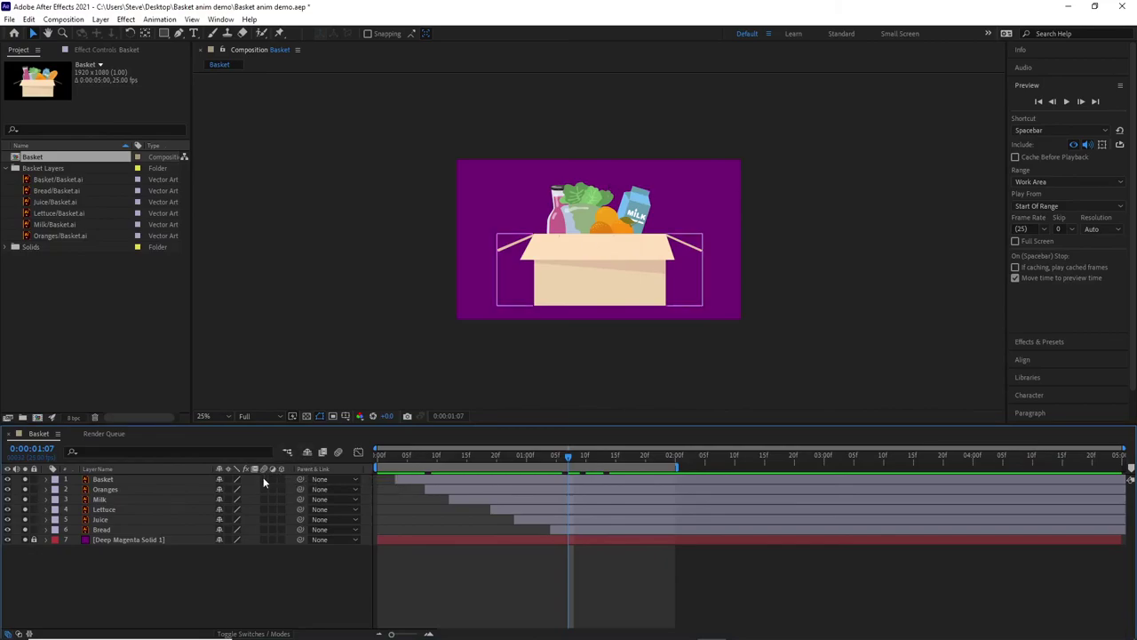
click(262, 540)
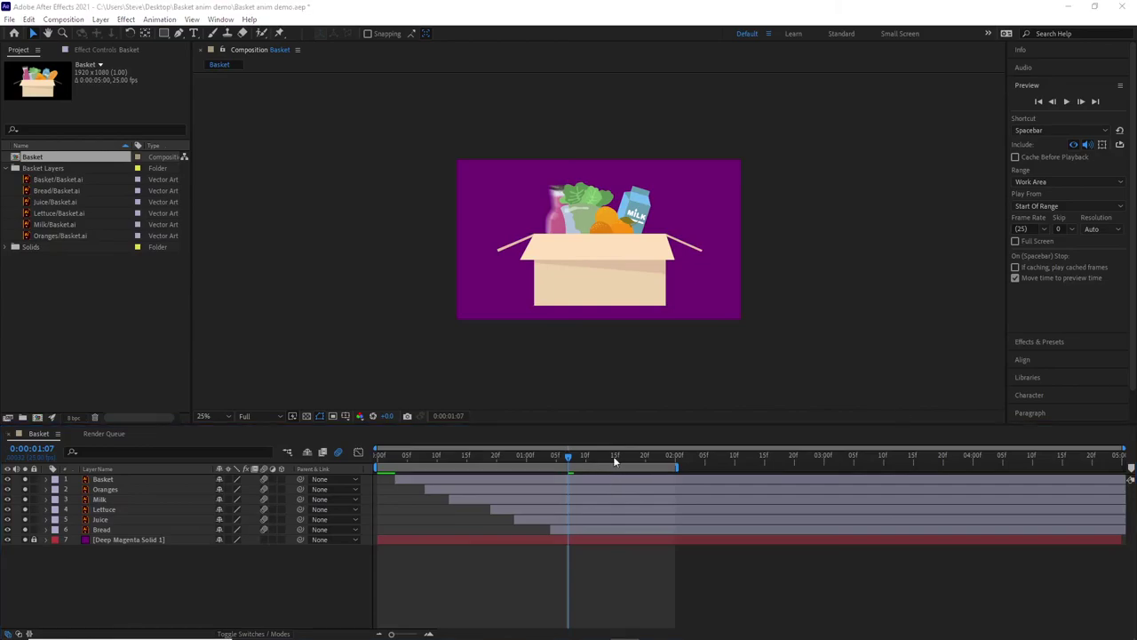
Preview and scrub through the animation to examine the motion blur on the moving items
drag(568, 455, 325, 431)
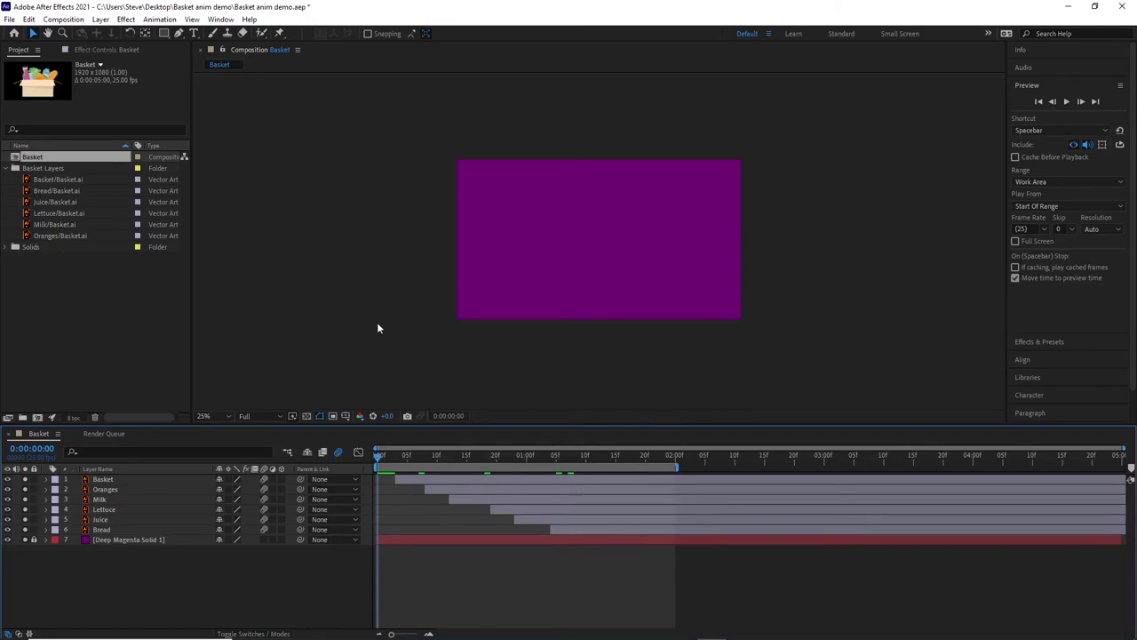
key(space)
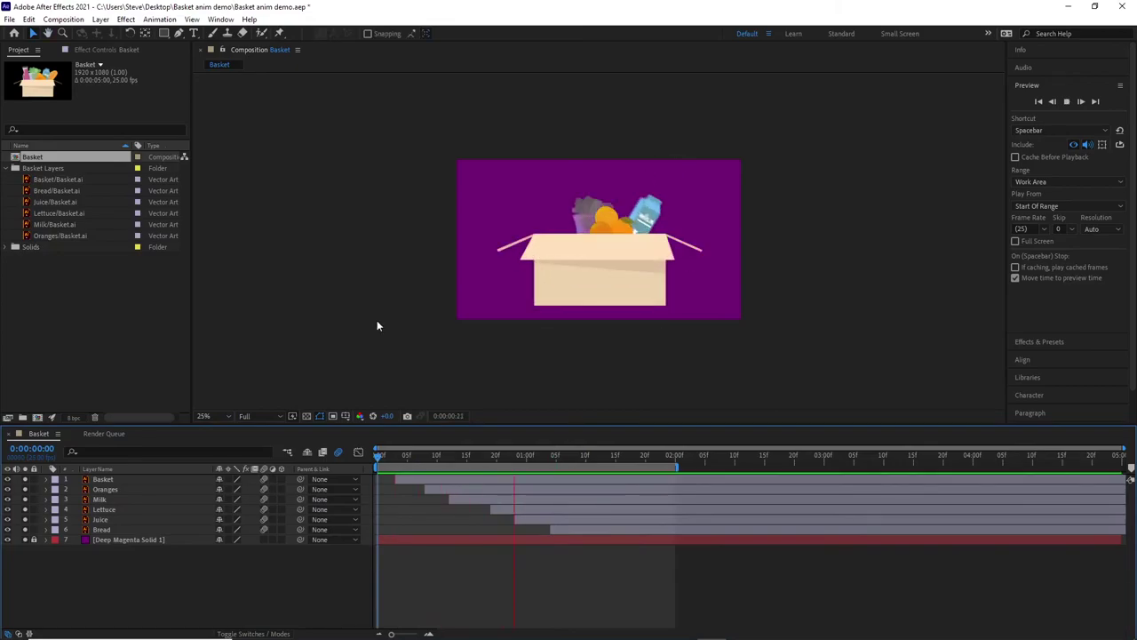
click(385, 454)
drag(383, 455, 479, 478)
key(space)
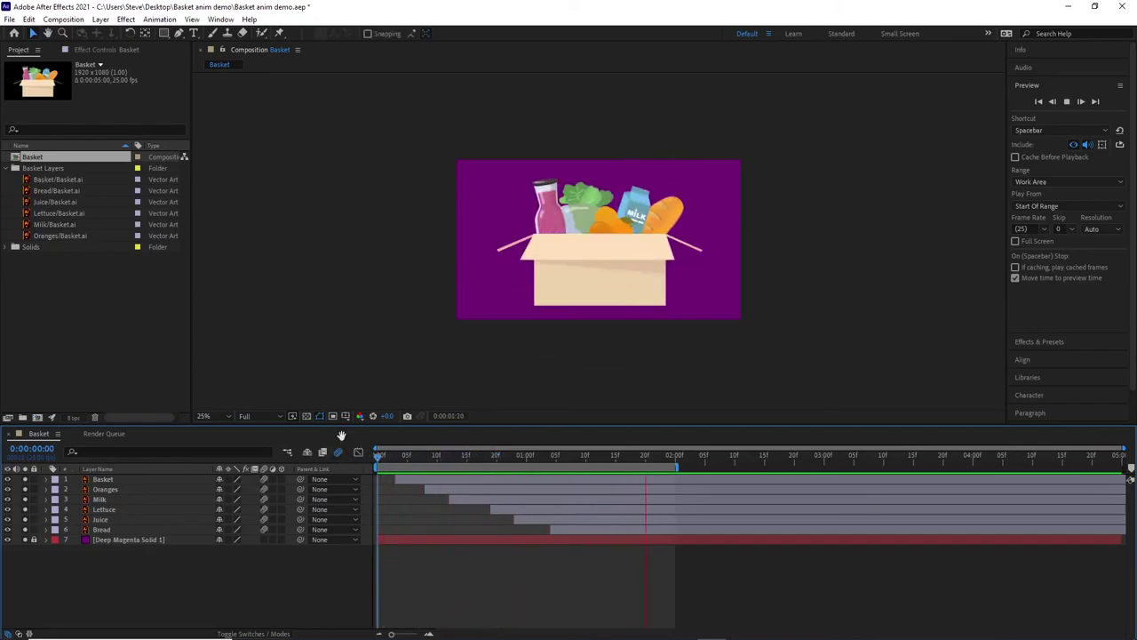
key(space)
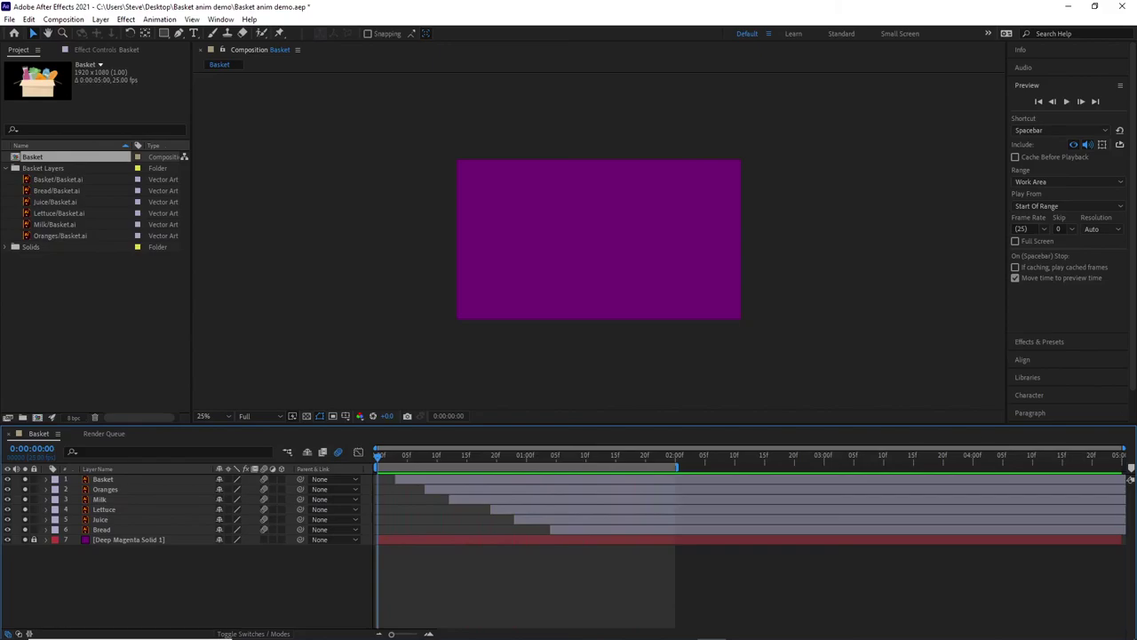
drag(568, 455, 597, 455)
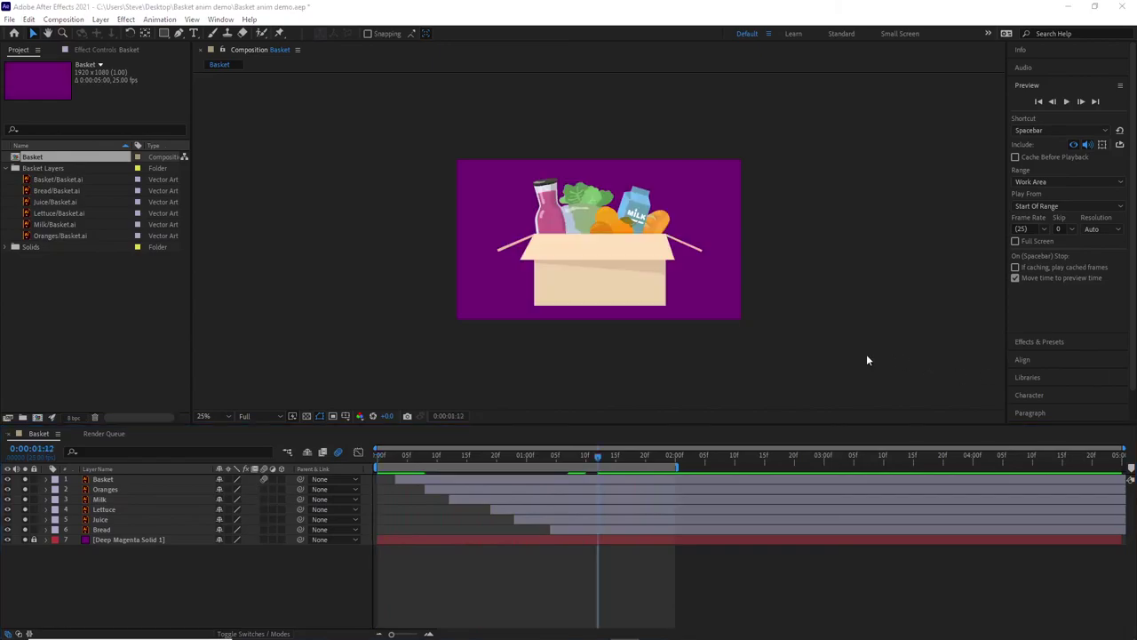
Trim the Basket composition to its work area ending at 0:00:02:00 and play back the shortened animation
drag(599, 455, 676, 473)
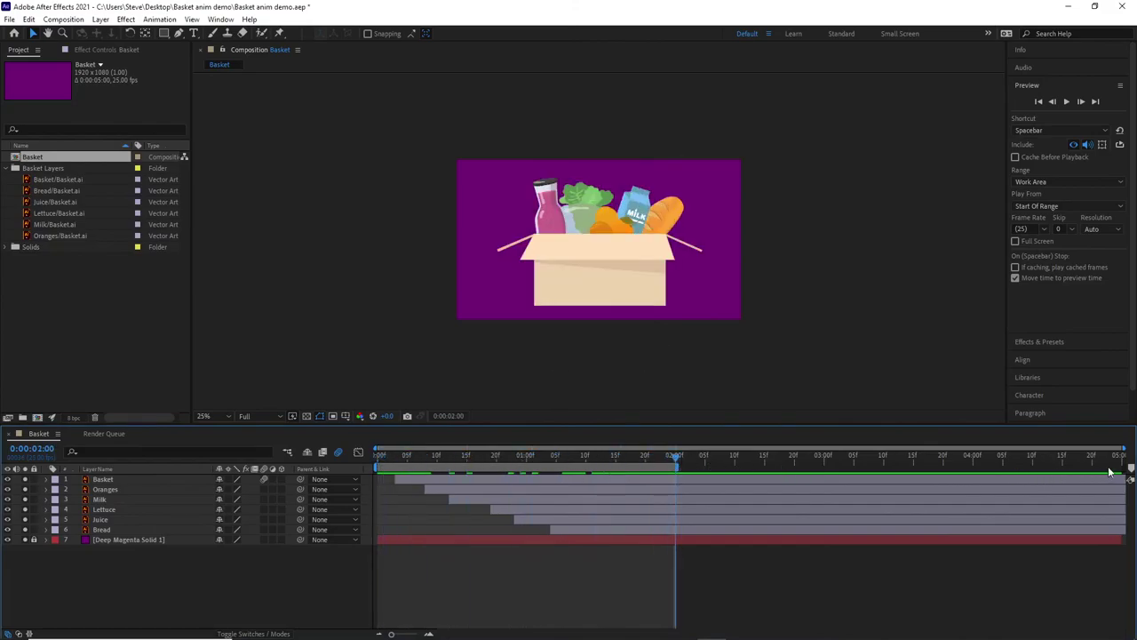
click(686, 477)
key(ctrl+shift+a)
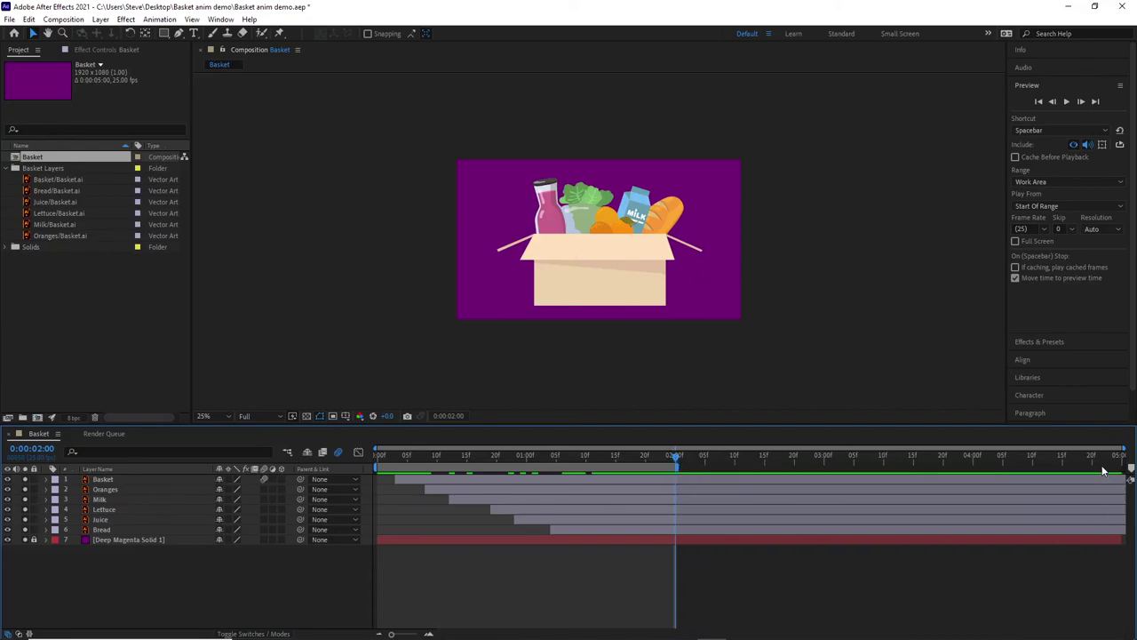
mouse_move(675, 457)
mouse_down()
mouse_move(580, 458)
mouse_move(669, 455)
mouse_up()
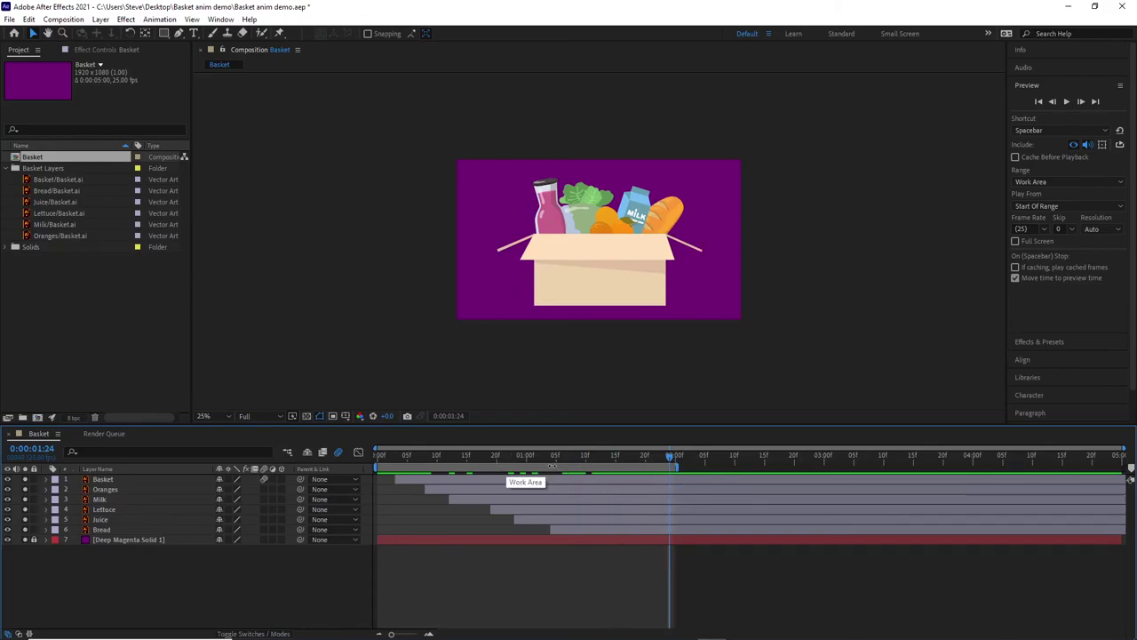
right_click(601, 467)
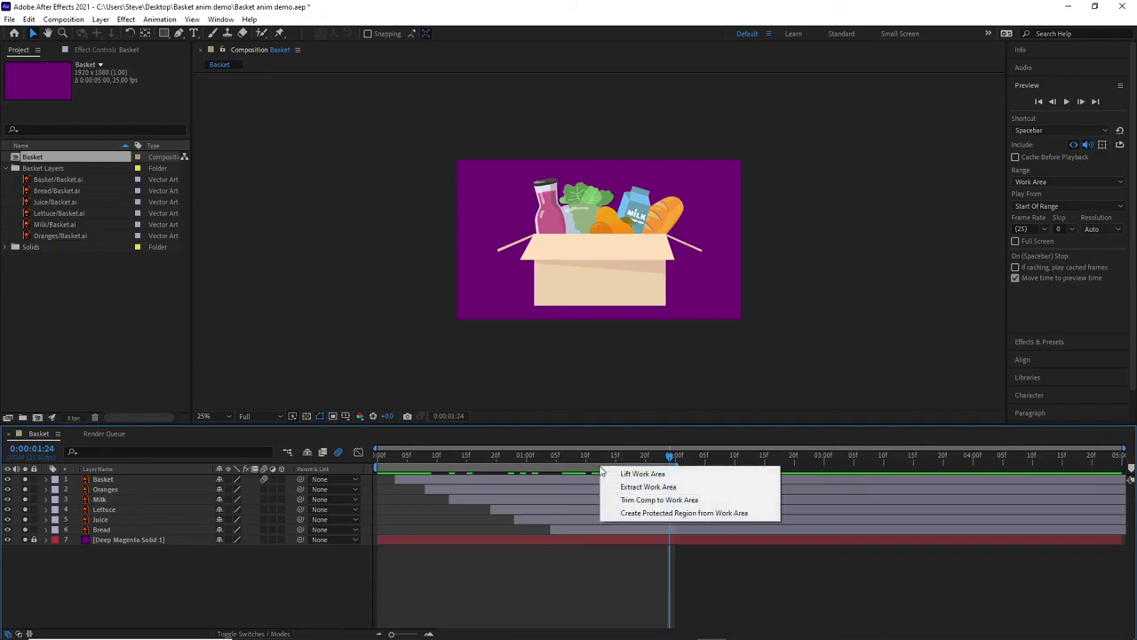
click(653, 499)
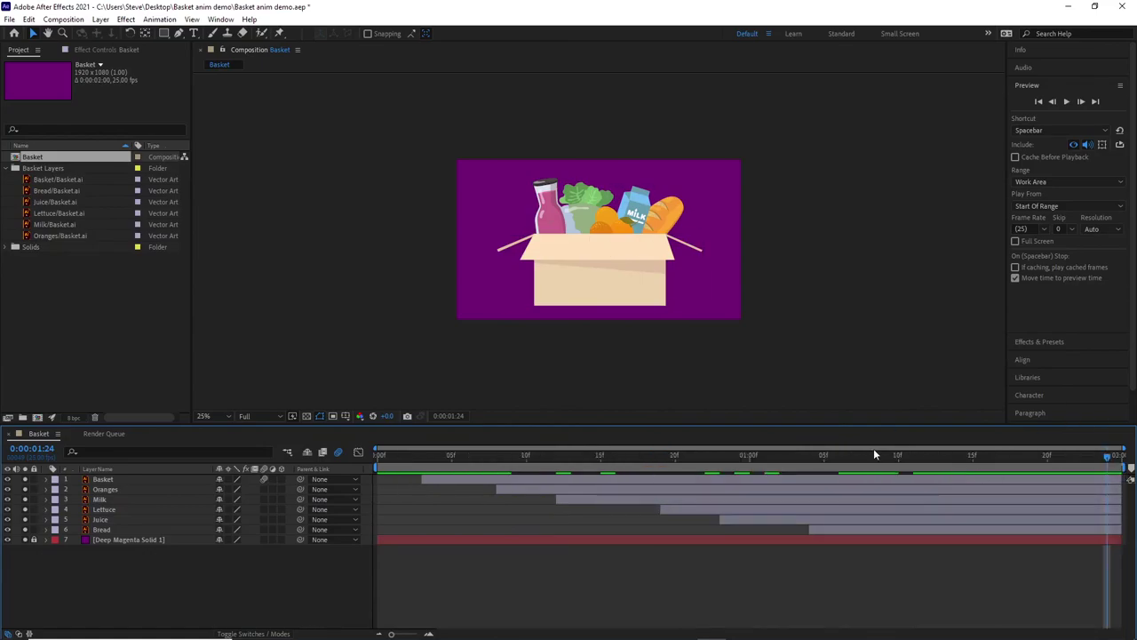
key(space)
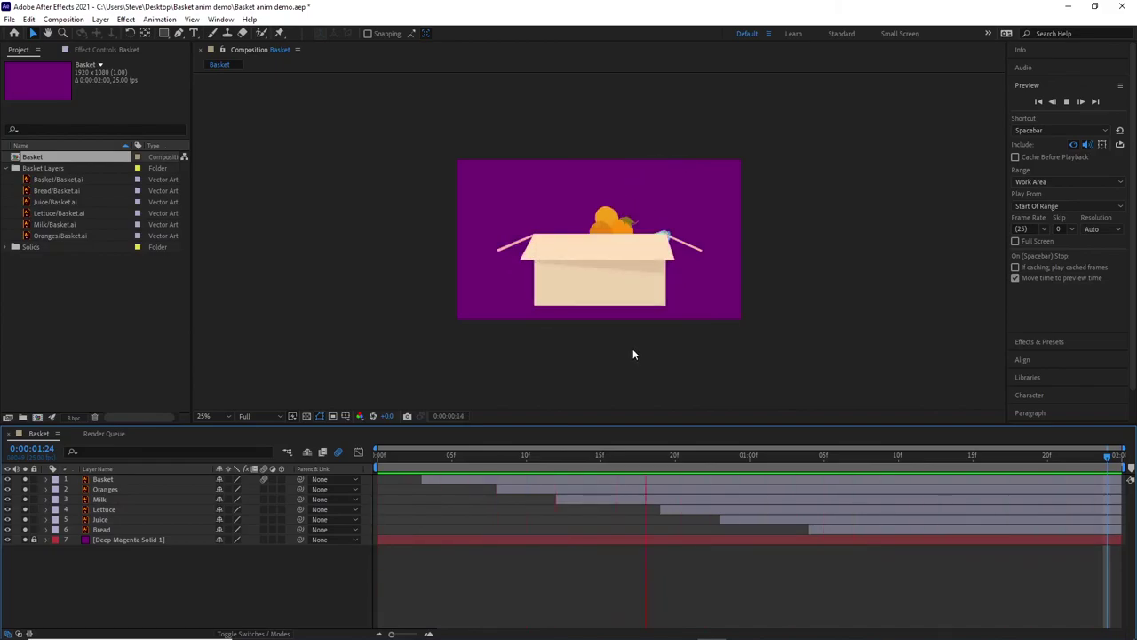
key(space)
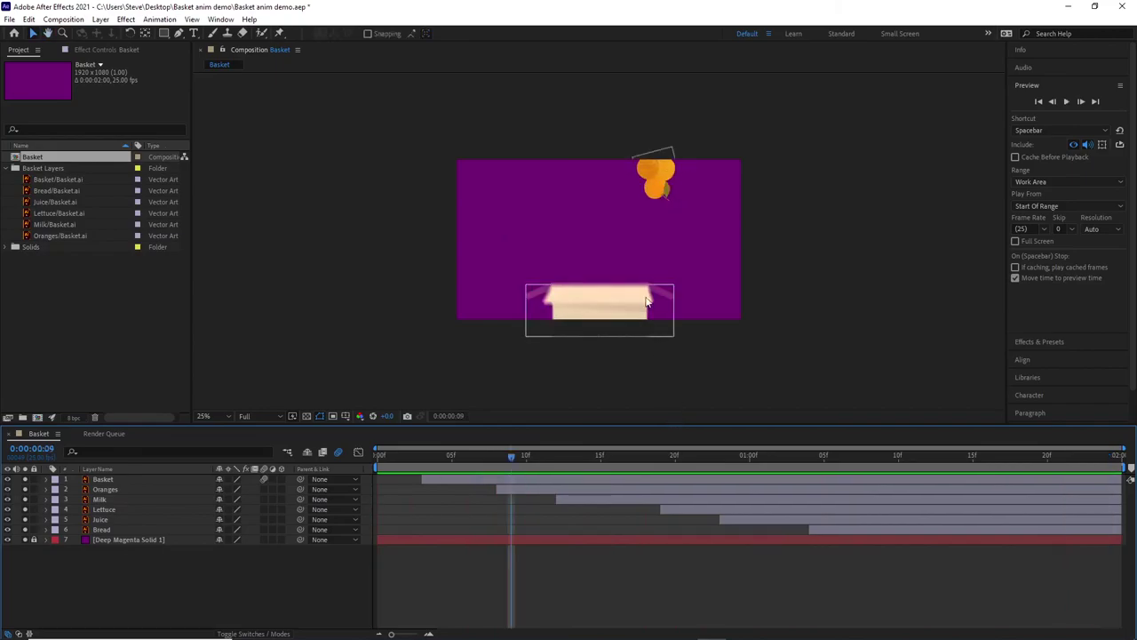